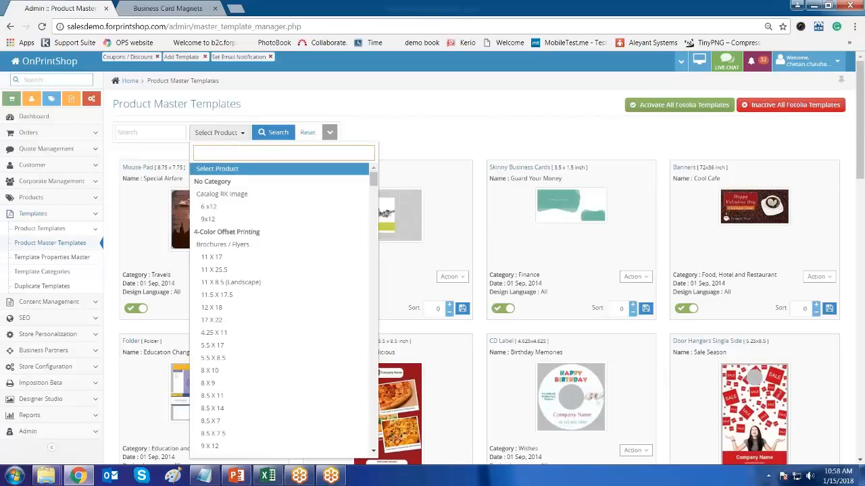
- Filter master templates by 'stand' to Standard Business Card 2 x 3.5 and check the 1,447 entries total
{"action": "type", "text": "stand"}
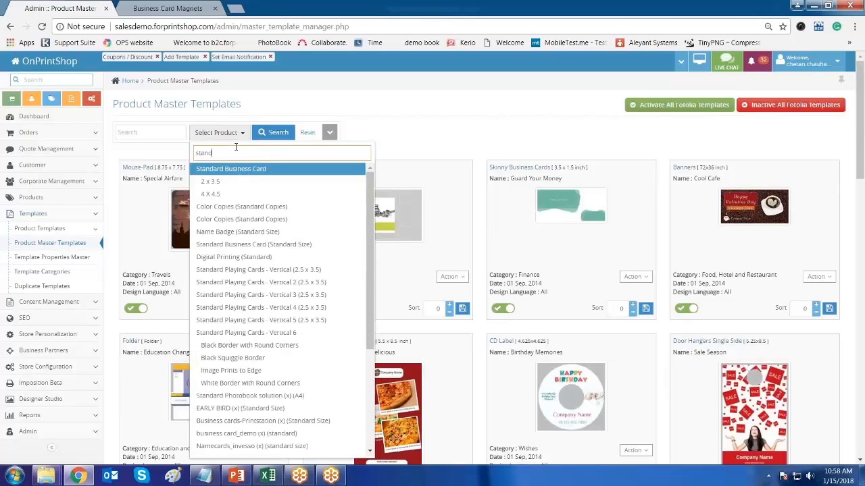
{"action": "key", "text": "Return"}
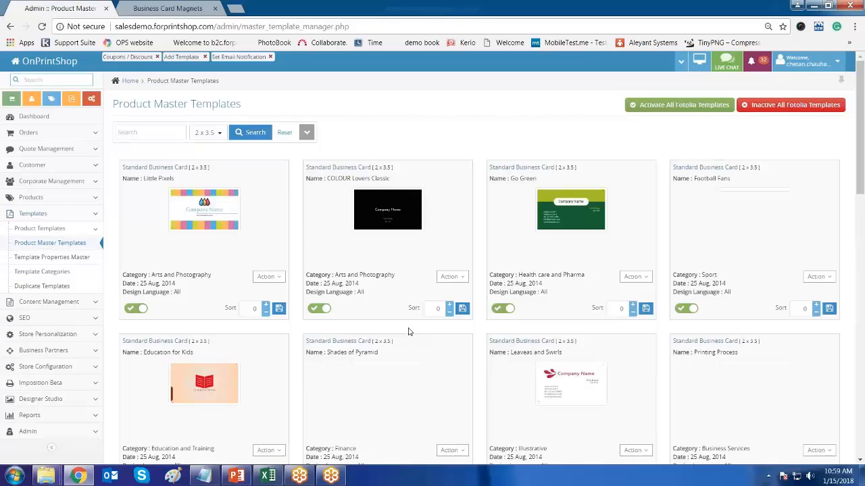
{"action": "scroll", "coordinate": [408, 332], "scroll_direction": "down", "scroll_amount": 12}
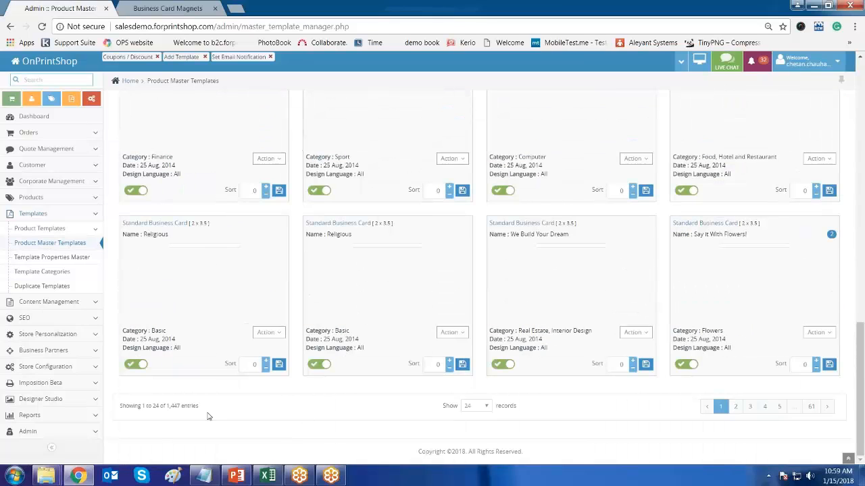
{"action": "left_click_drag", "start_coordinate": [166, 406], "coordinate": [188, 407]}
{"action": "left_click", "coordinate": [265, 410]}
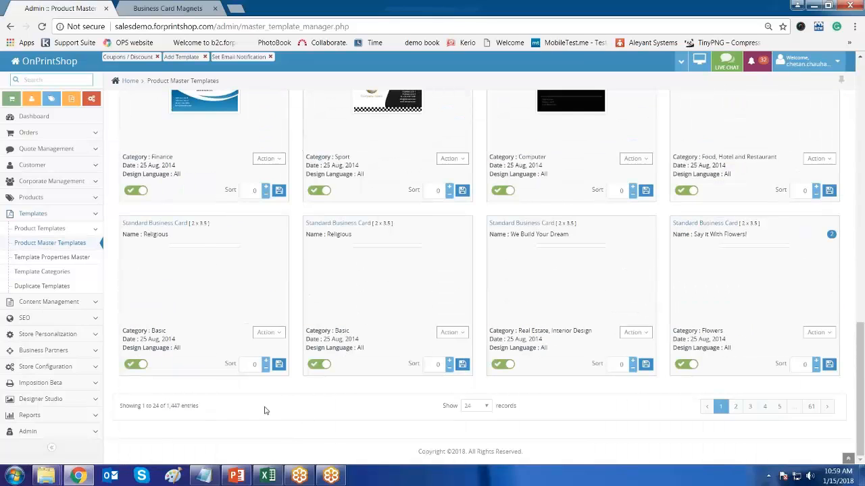
{"action": "key", "text": "Home"}
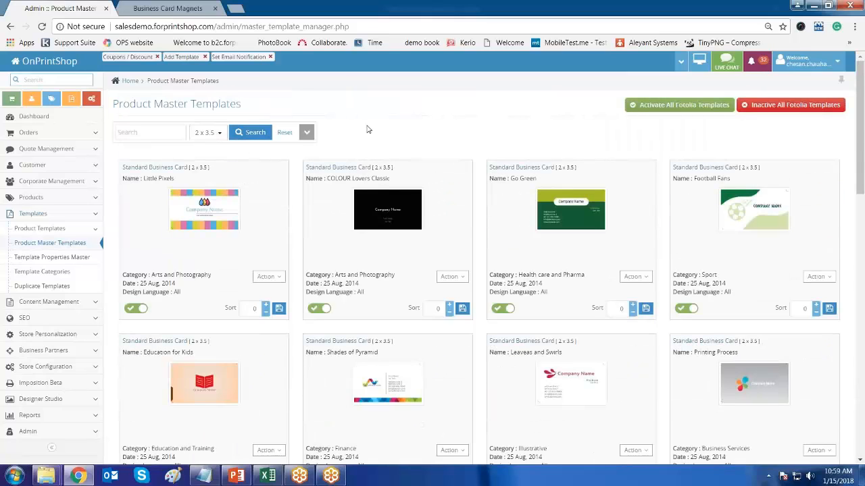
{"action": "left_click", "coordinate": [206, 132]}
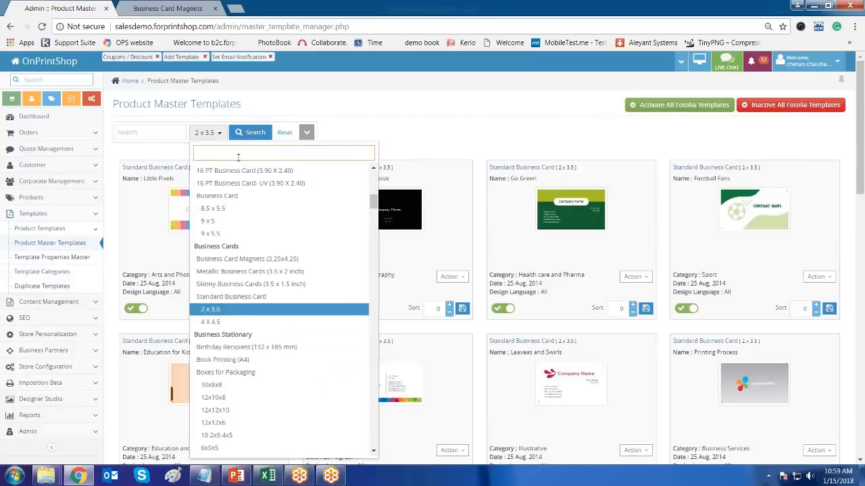
- Filter the master templates to Mouse-Pad (8.75 x 7.75) and scroll through the results
{"action": "type", "text": "mouse"}
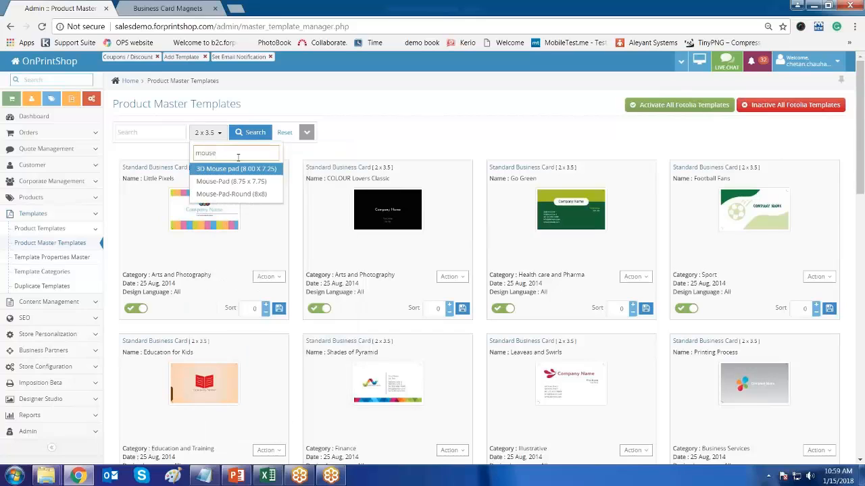
{"action": "left_click", "coordinate": [231, 181]}
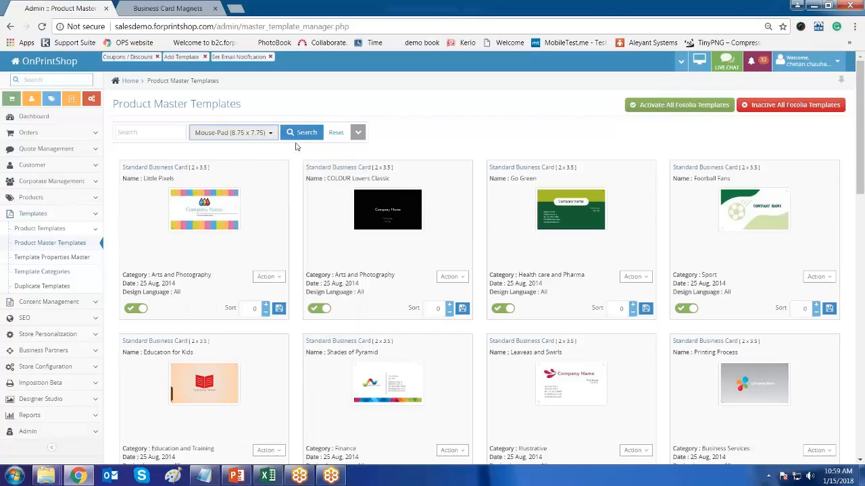
{"action": "left_click", "coordinate": [301, 133]}
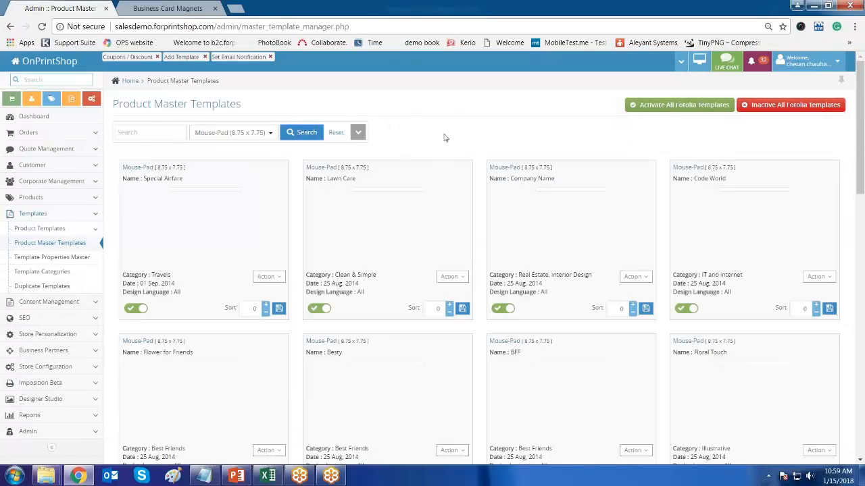
{"action": "scroll", "coordinate": [444, 137], "scroll_direction": "down", "scroll_amount": 1}
{"action": "scroll", "coordinate": [444, 138], "scroll_direction": "down", "scroll_amount": 5}
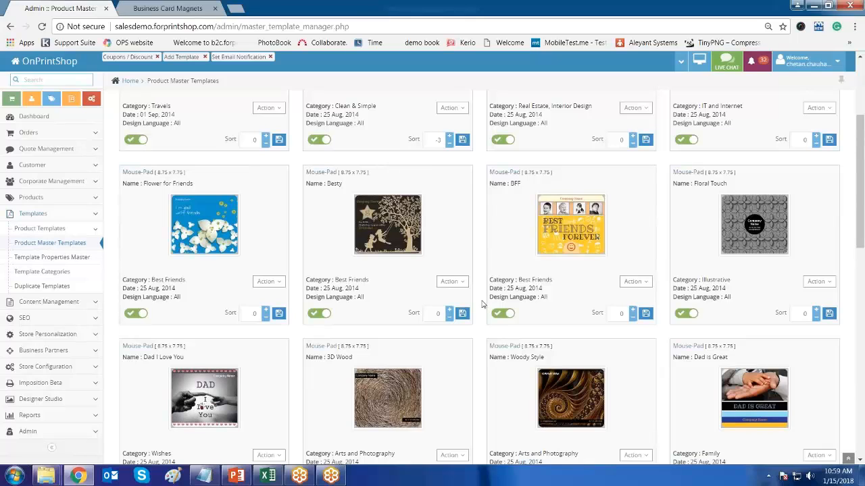
{"action": "scroll", "coordinate": [482, 304], "scroll_direction": "down", "scroll_amount": 15}
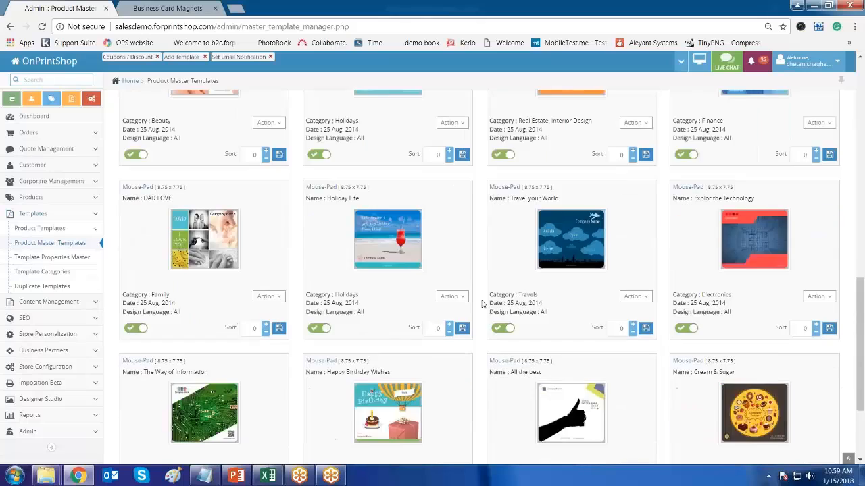
{"action": "scroll", "coordinate": [483, 304], "scroll_direction": "up", "scroll_amount": 20}
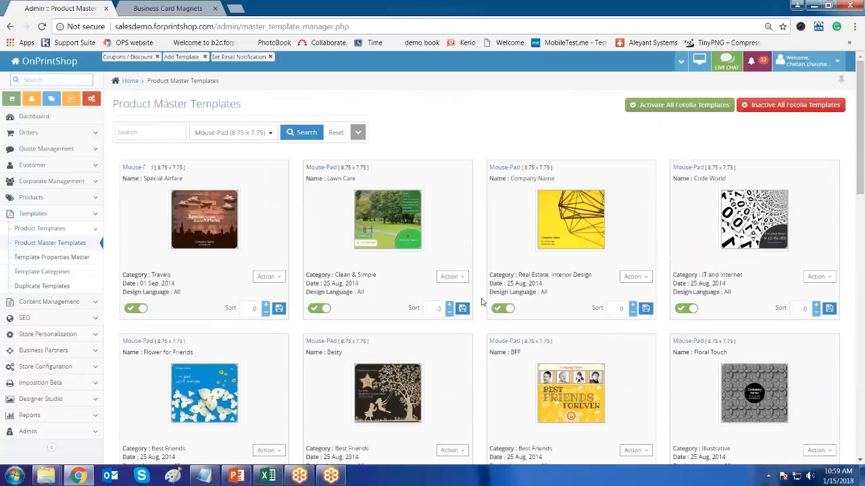
- Reset the product filter to Select Product so every product's templates show
{"action": "left_click", "coordinate": [269, 132]}
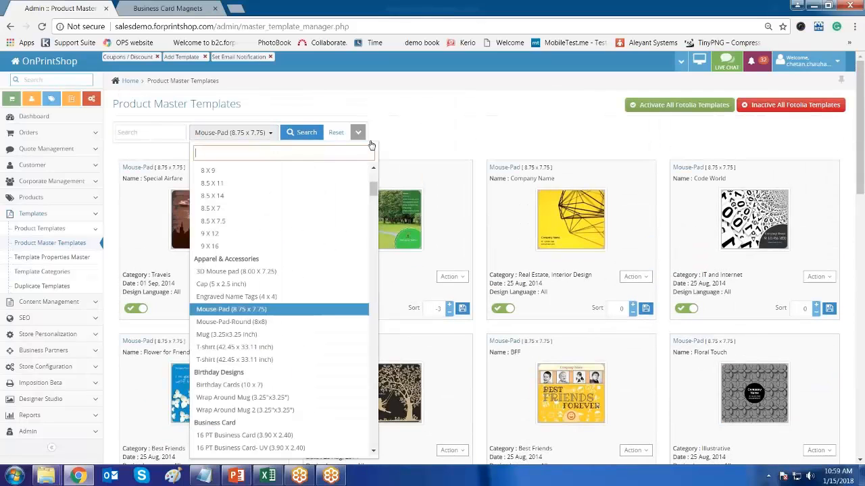
{"action": "left_click", "coordinate": [448, 181]}
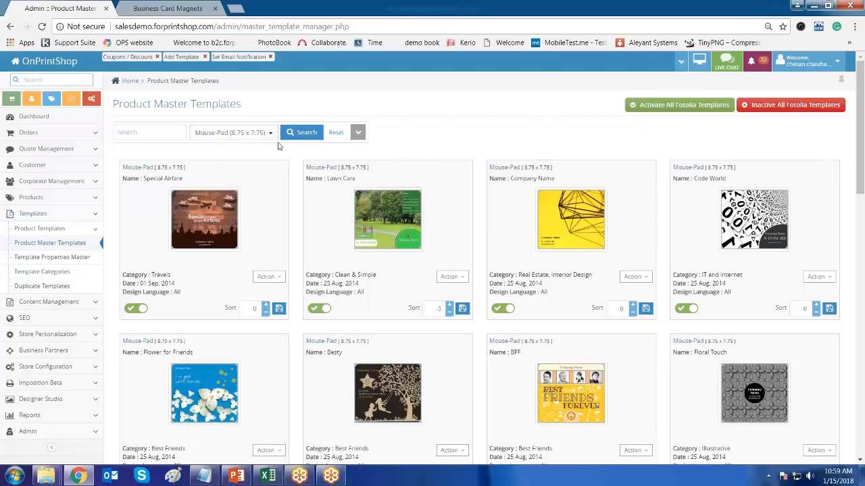
{"action": "left_click", "coordinate": [233, 132]}
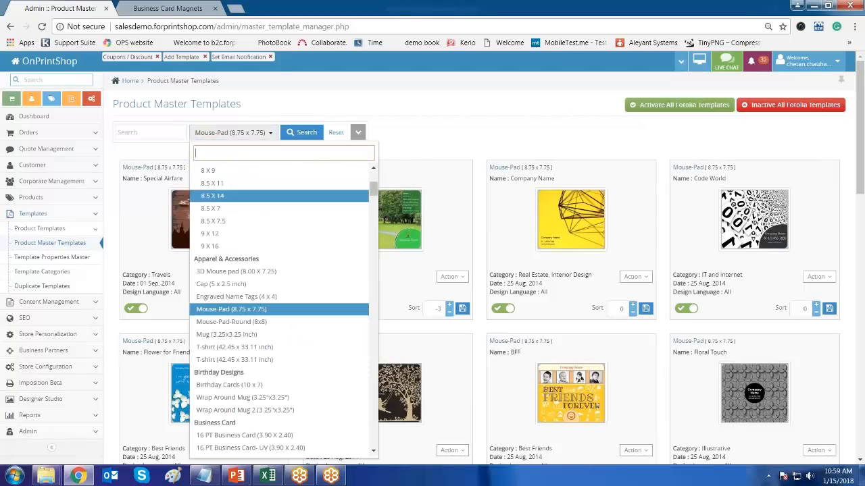
{"action": "scroll", "coordinate": [280, 303], "scroll_direction": "up", "scroll_amount": 5}
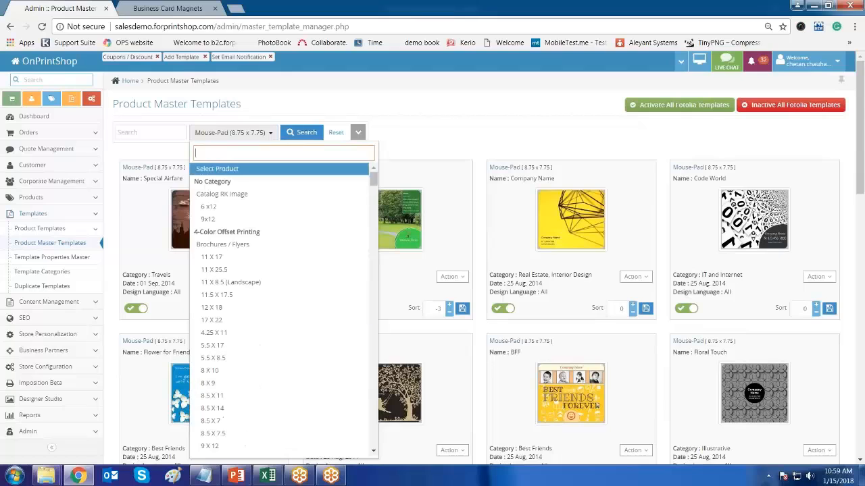
{"action": "left_click", "coordinate": [223, 169]}
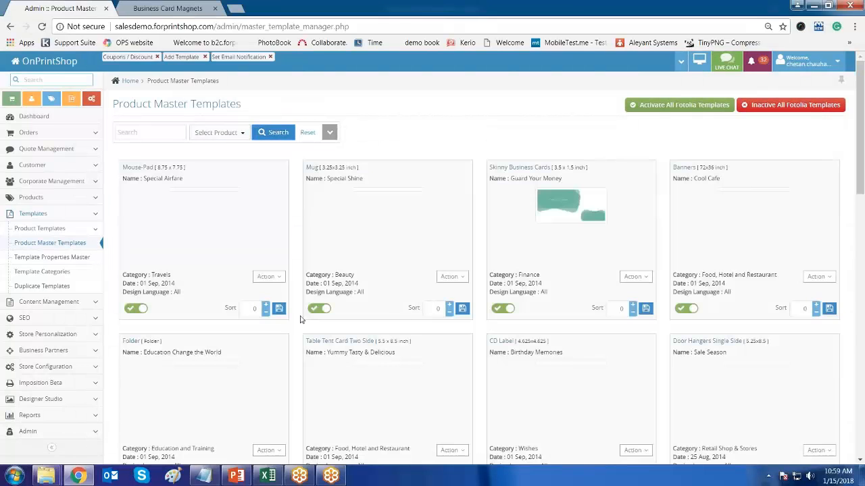
- Check the action menus of the Special Airfare and Guard Your Money templates, then expand Product Templates navigation
{"action": "left_click", "coordinate": [270, 277]}
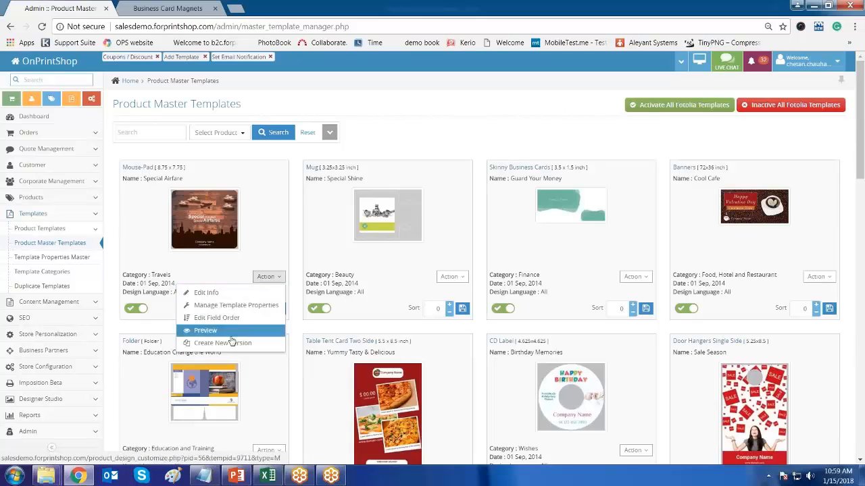
{"action": "left_click", "coordinate": [414, 128]}
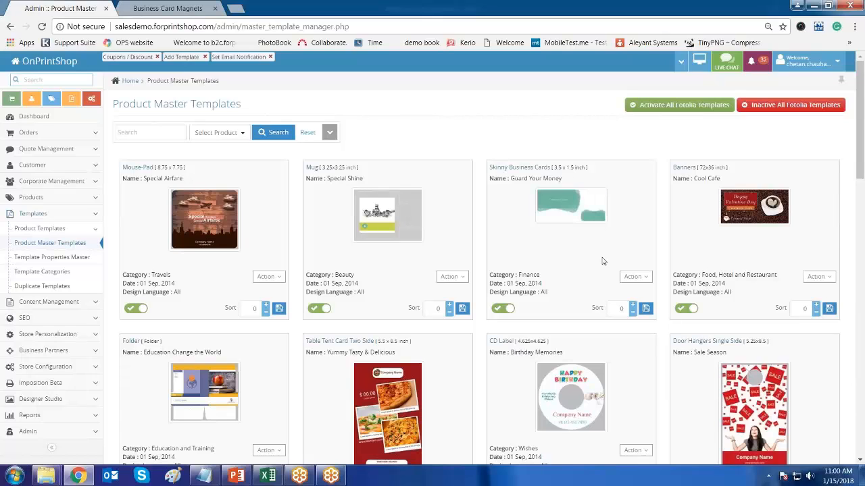
{"action": "left_click", "coordinate": [636, 278]}
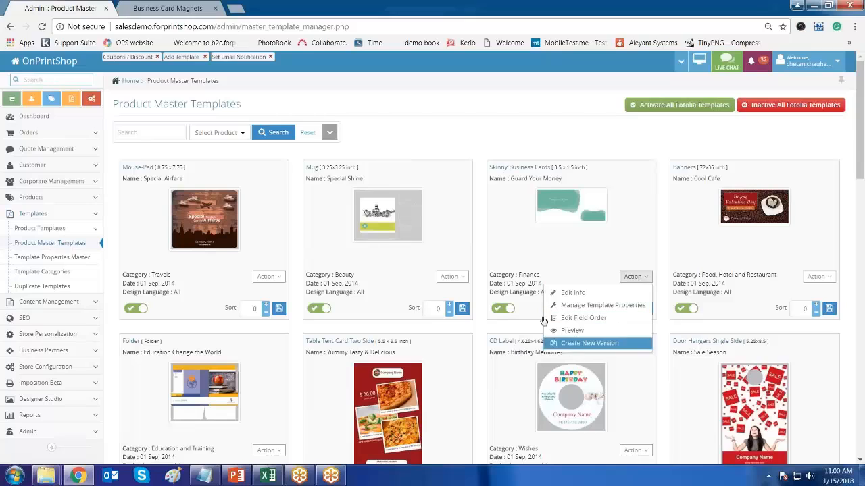
{"action": "left_click", "coordinate": [530, 256]}
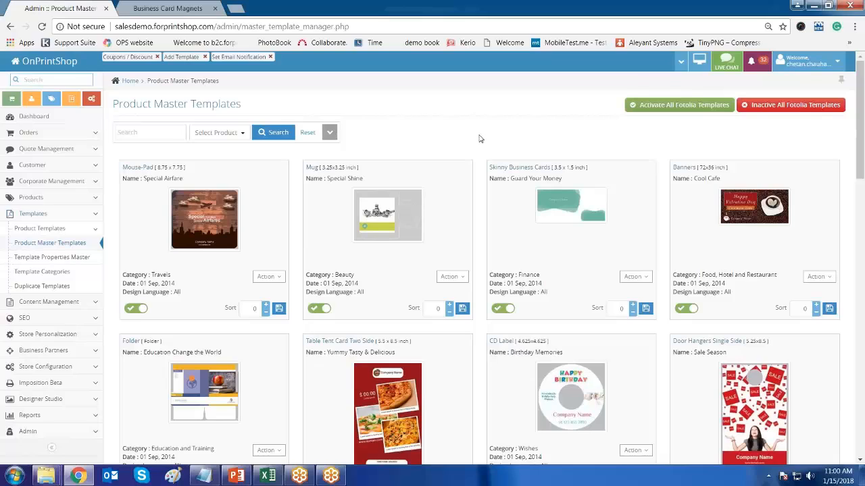
{"action": "left_click", "coordinate": [97, 231]}
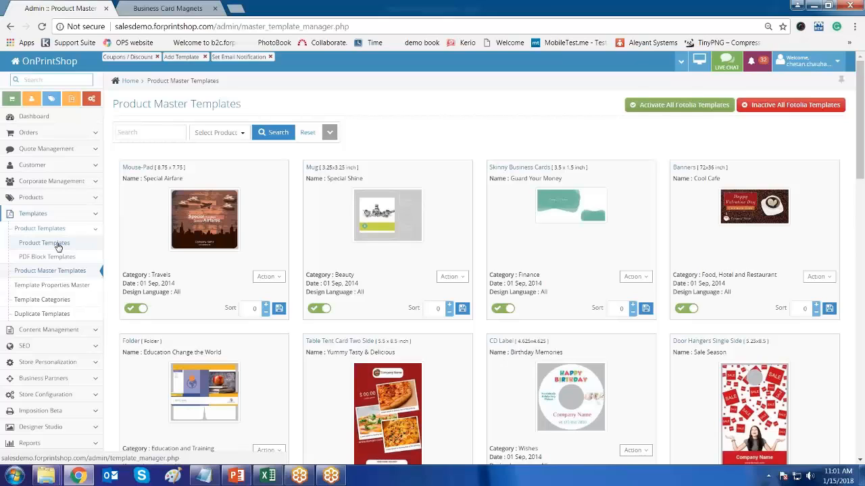
- Go to the Product Templates page and scroll through its list
{"action": "left_click", "coordinate": [58, 246]}
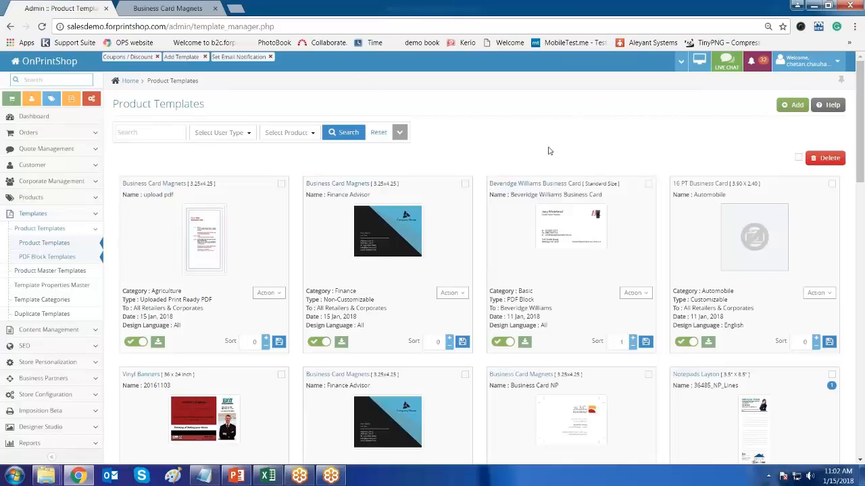
{"action": "scroll", "coordinate": [548, 150], "scroll_direction": "down", "scroll_amount": 8}
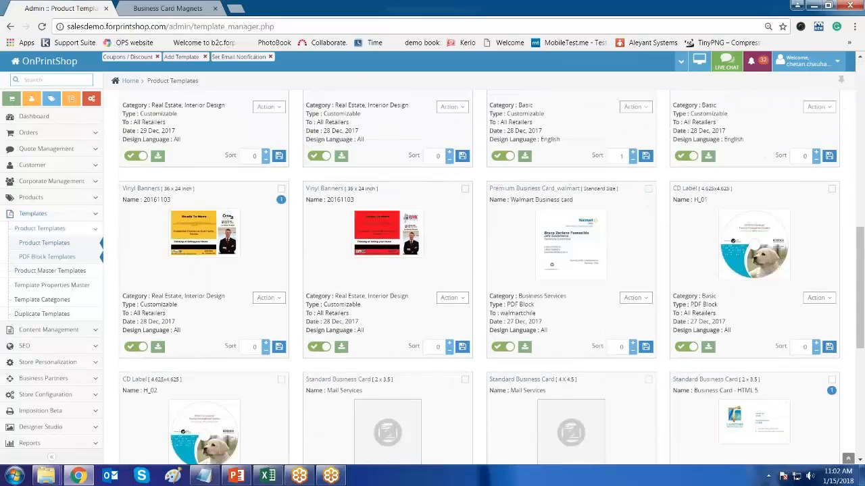
{"action": "scroll", "coordinate": [472, 276], "scroll_direction": "down", "scroll_amount": 5}
{"action": "scroll", "coordinate": [473, 277], "scroll_direction": "up", "scroll_amount": 10}
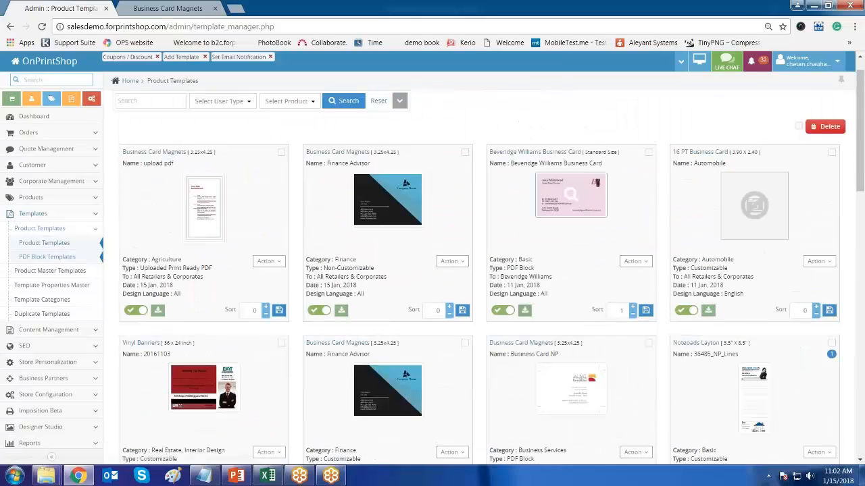
{"action": "scroll", "coordinate": [543, 142], "scroll_direction": "up", "scroll_amount": 2}
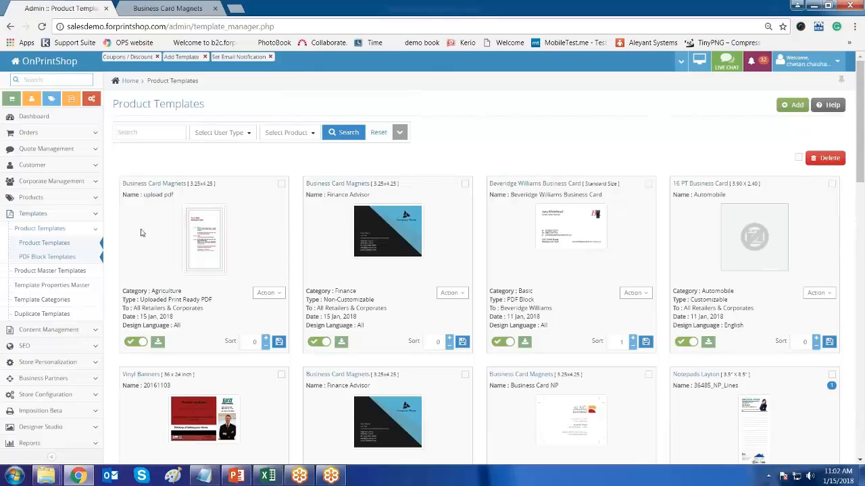
- Note the first template's Business Card Magnets product and Agriculture category, then switch to the storefront designs tab
{"action": "left_click_drag", "start_coordinate": [141, 183], "coordinate": [206, 183]}
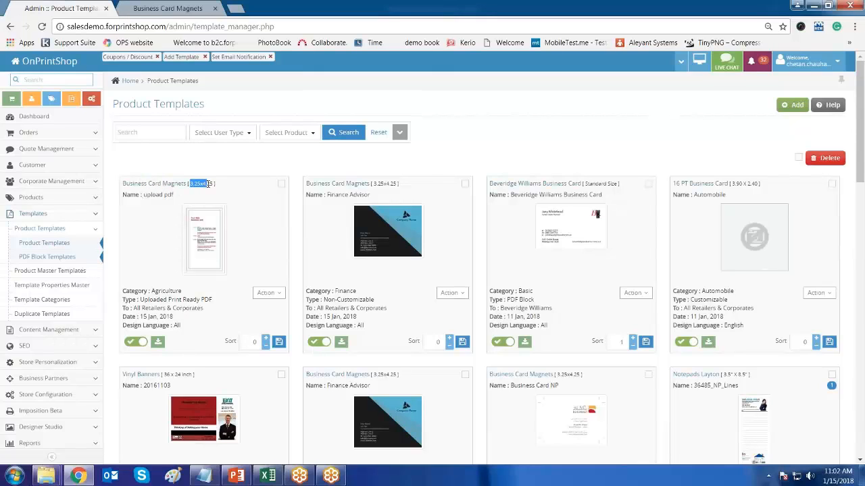
{"action": "left_click", "coordinate": [281, 166]}
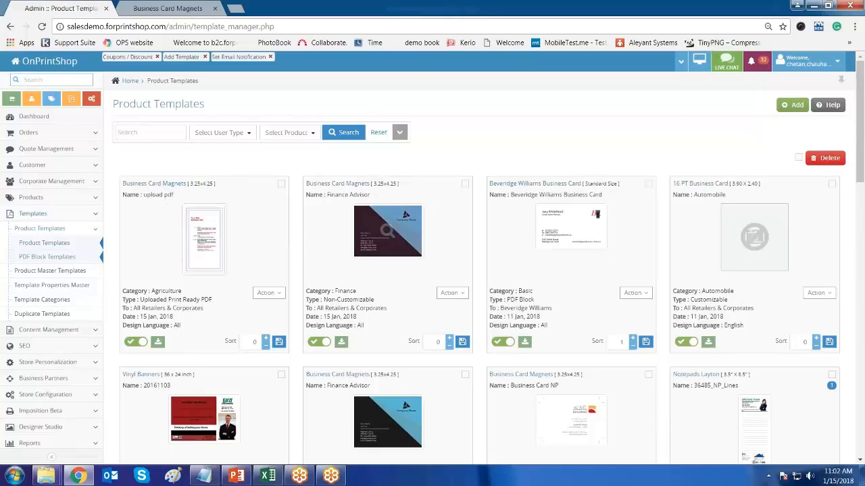
{"action": "left_click_drag", "start_coordinate": [157, 183], "coordinate": [181, 183]}
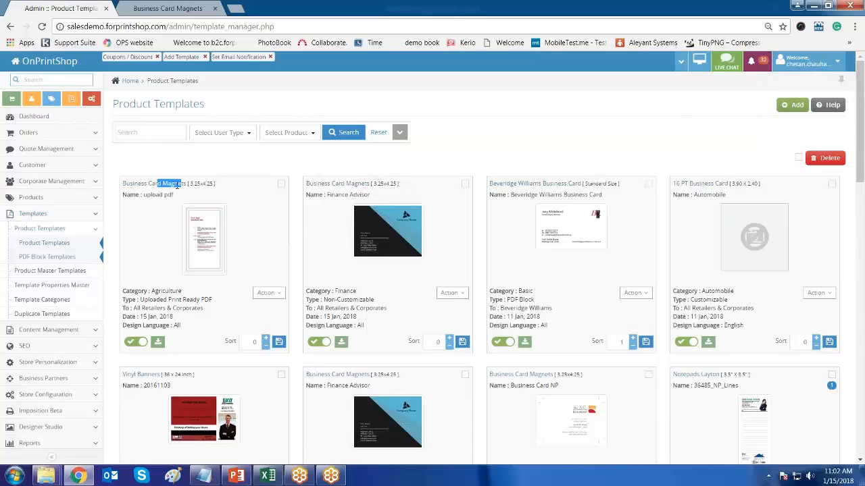
{"action": "left_click_drag", "start_coordinate": [152, 291], "coordinate": [179, 292]}
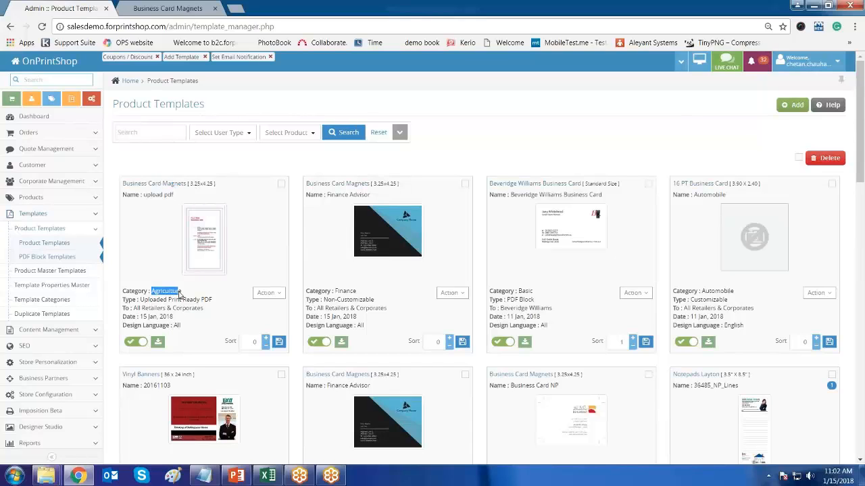
{"action": "left_click", "coordinate": [177, 9]}
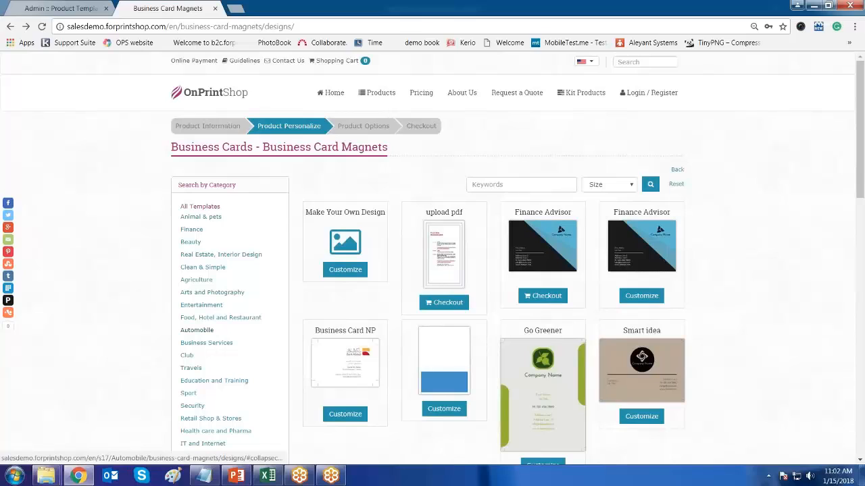
- Filter the magnet designs to Automobile, then go to Products > Business Cards > Standard Business Card
{"action": "left_click", "coordinate": [197, 331]}
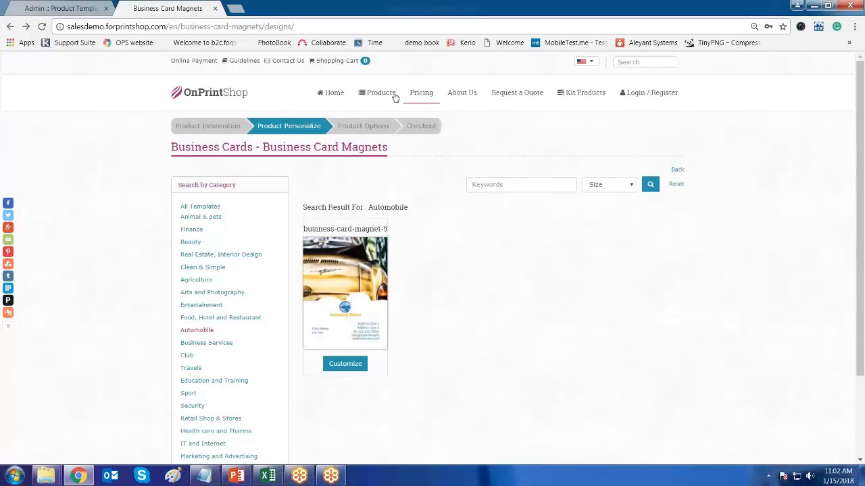
{"action": "mouse_move", "coordinate": [386, 98]}
{"action": "mouse_move", "coordinate": [385, 164]}
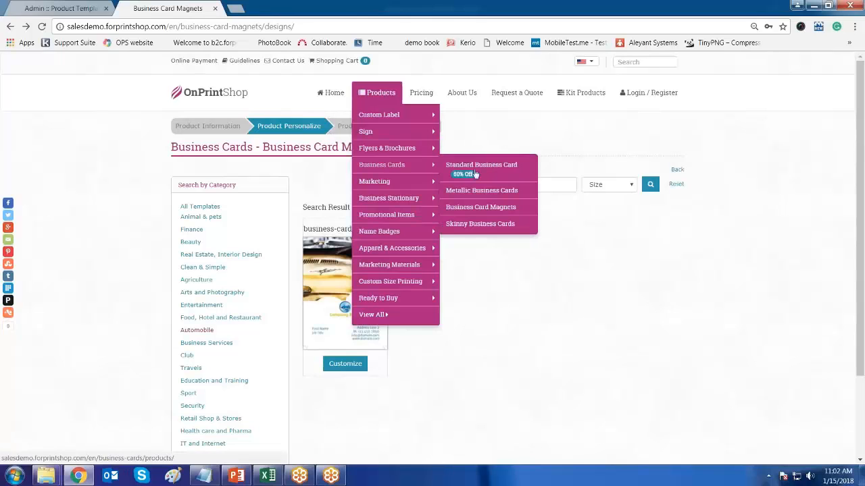
{"action": "left_click", "coordinate": [473, 171]}
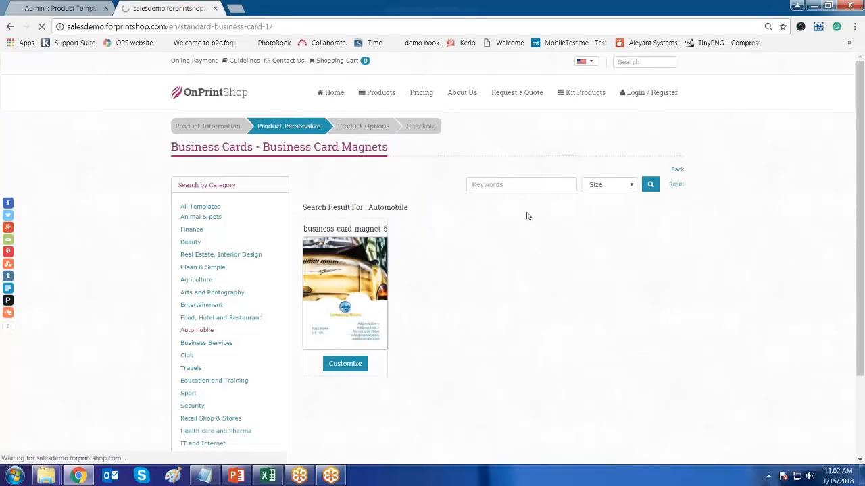
- Browse the Standard Business Card design templates in the Computer category
{"action": "scroll", "coordinate": [757, 271], "scroll_direction": "down", "scroll_amount": 5}
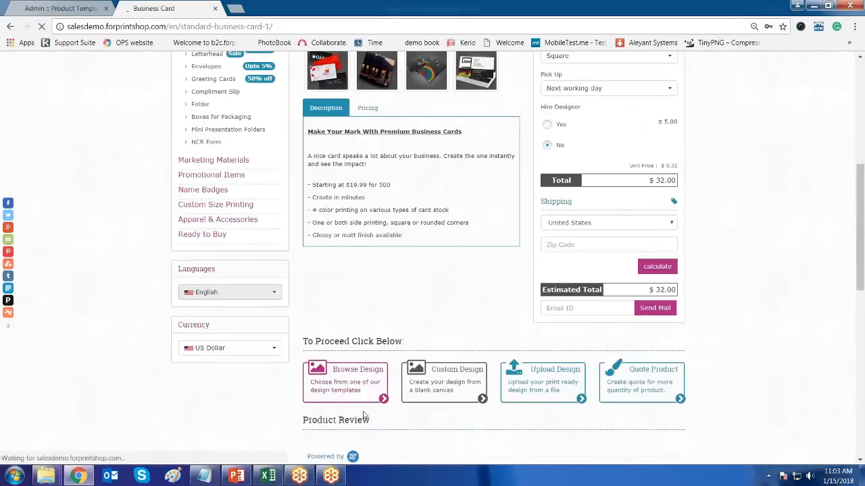
{"action": "left_click", "coordinate": [358, 378]}
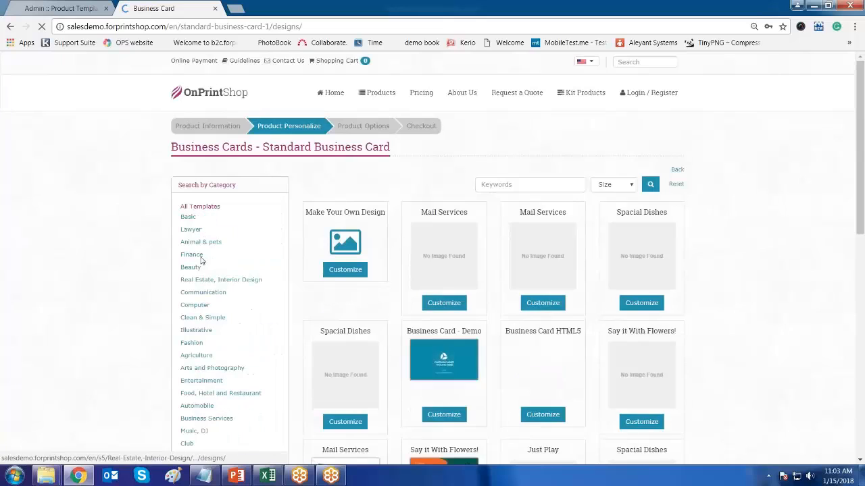
{"action": "left_click", "coordinate": [195, 305]}
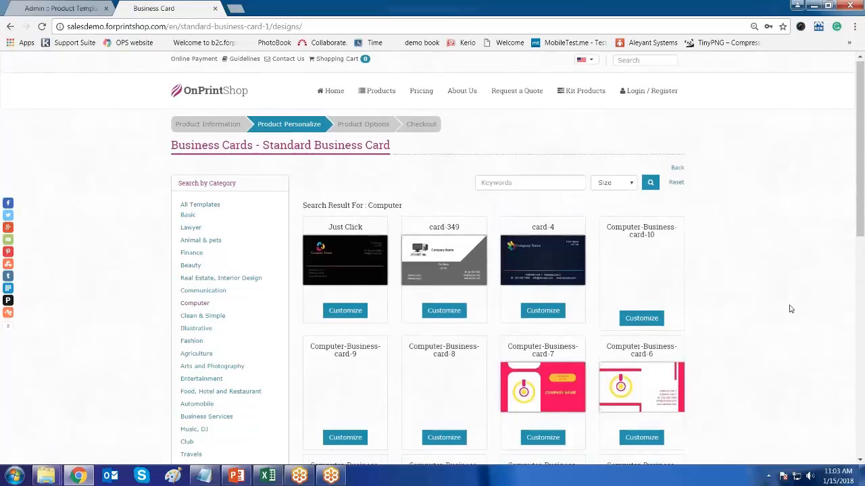
{"action": "scroll", "coordinate": [790, 309], "scroll_direction": "down", "scroll_amount": 4}
{"action": "scroll", "coordinate": [790, 309], "scroll_direction": "down", "scroll_amount": 1}
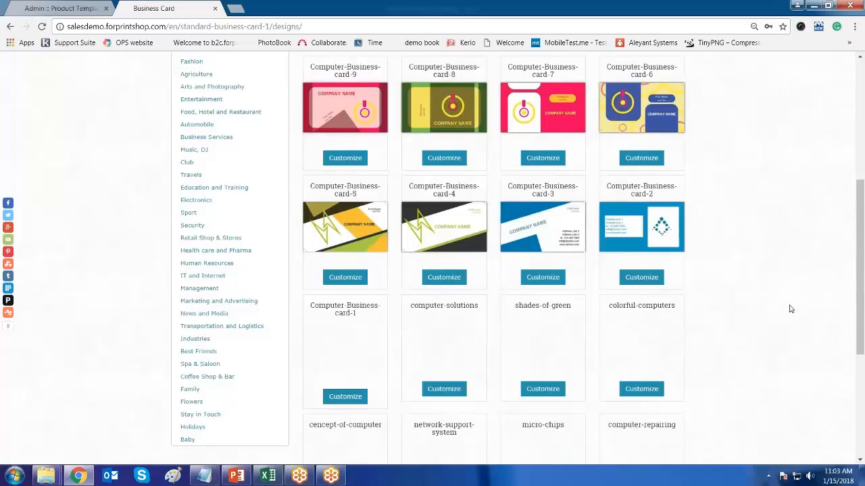
{"action": "scroll", "coordinate": [790, 308], "scroll_direction": "down", "scroll_amount": 1}
{"action": "scroll", "coordinate": [791, 309], "scroll_direction": "up", "scroll_amount": 5}
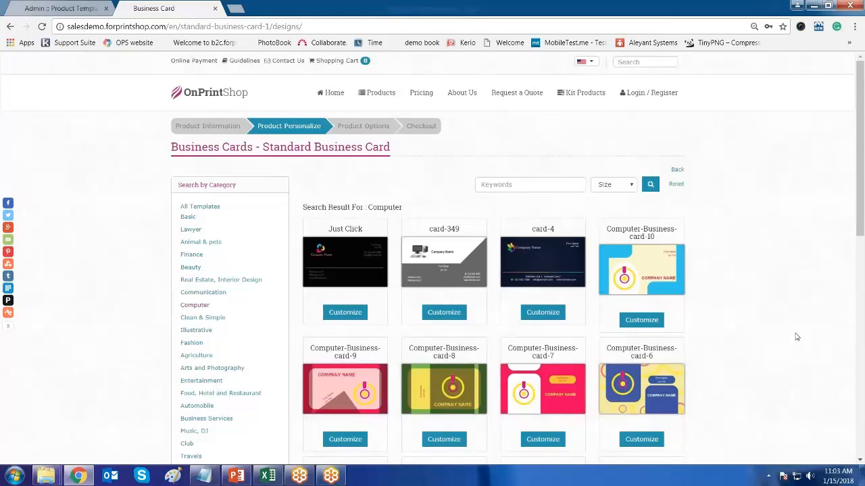
{"action": "scroll", "coordinate": [797, 336], "scroll_direction": "down", "scroll_amount": 1}
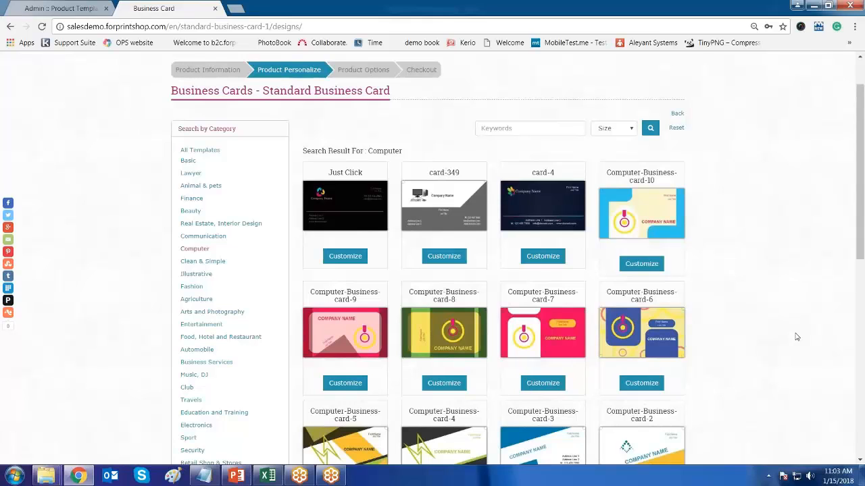
{"action": "scroll", "coordinate": [797, 336], "scroll_direction": "down", "scroll_amount": 1}
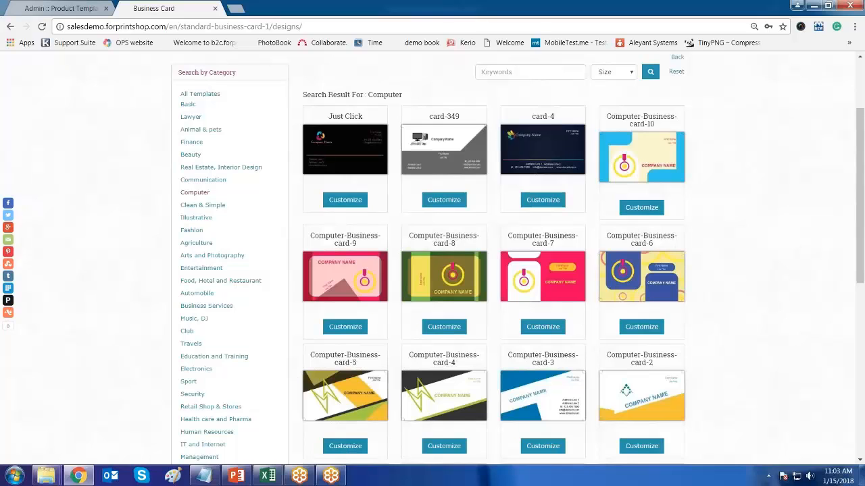
- Switch to the admin tab, glance back at the design gallery, then return to admin Product Templates
{"action": "left_click", "coordinate": [88, 8]}
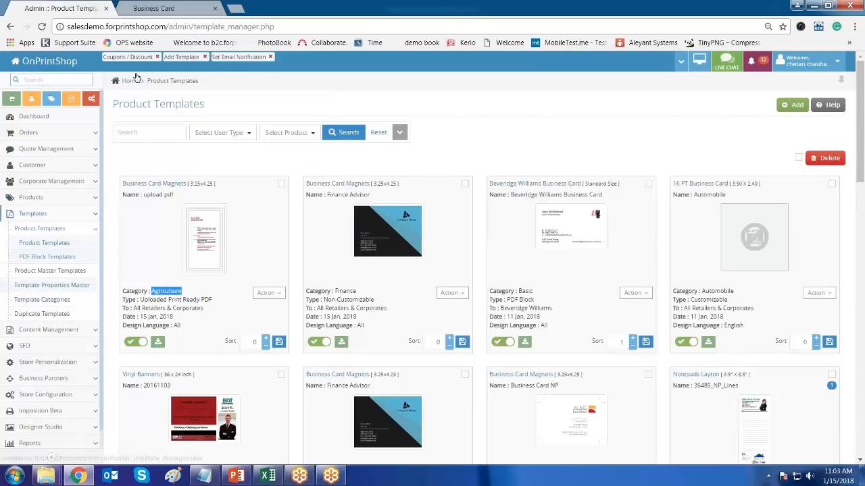
{"action": "left_click", "coordinate": [181, 8]}
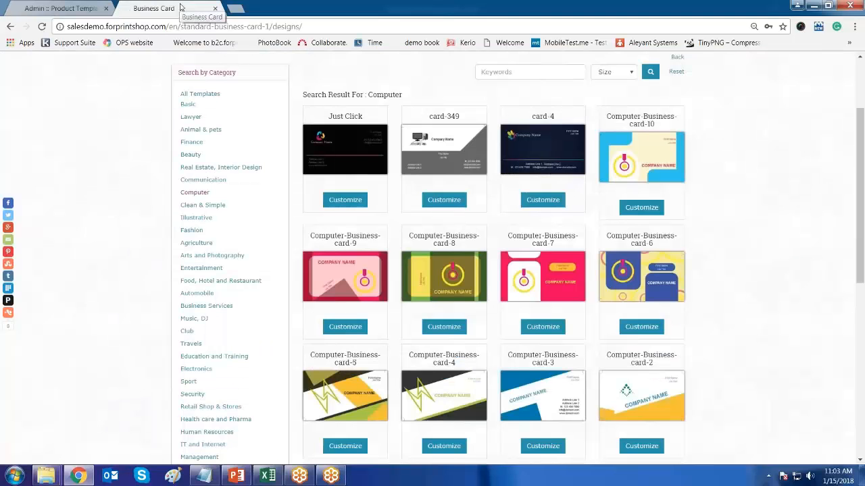
{"action": "scroll", "coordinate": [218, 299], "scroll_direction": "down", "scroll_amount": 5}
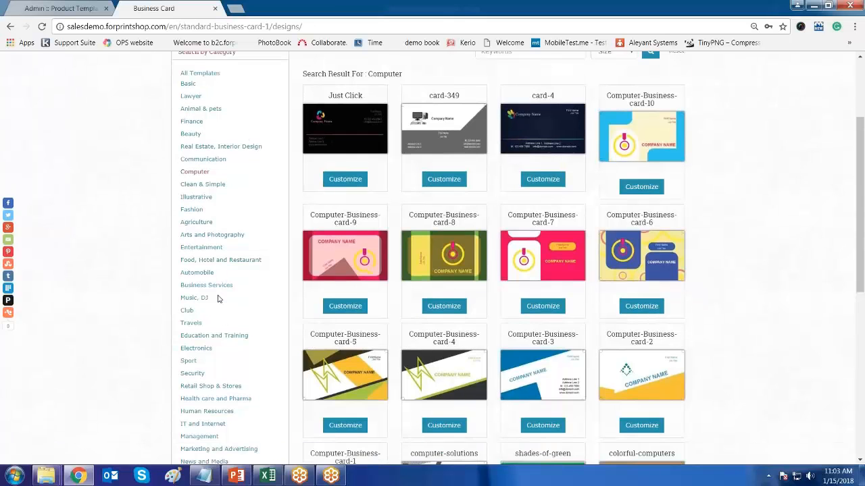
{"action": "scroll", "coordinate": [217, 299], "scroll_direction": "down", "scroll_amount": 3}
{"action": "scroll", "coordinate": [217, 300], "scroll_direction": "up", "scroll_amount": 15}
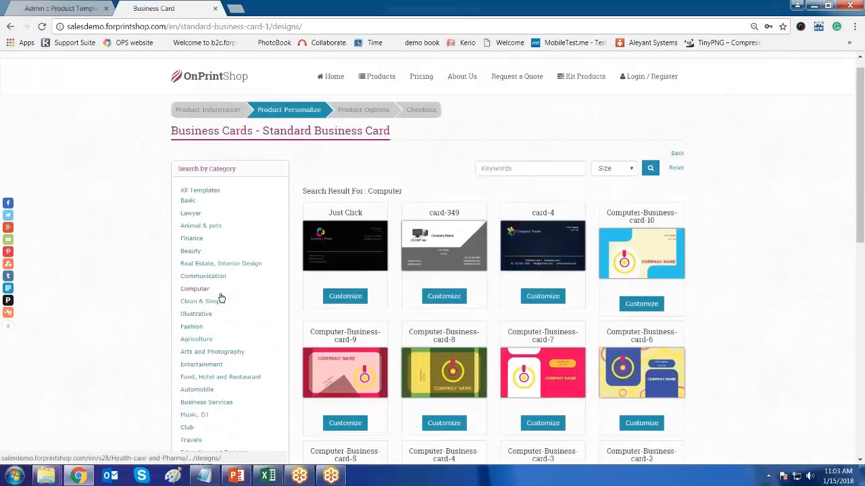
{"action": "left_click", "coordinate": [66, 9]}
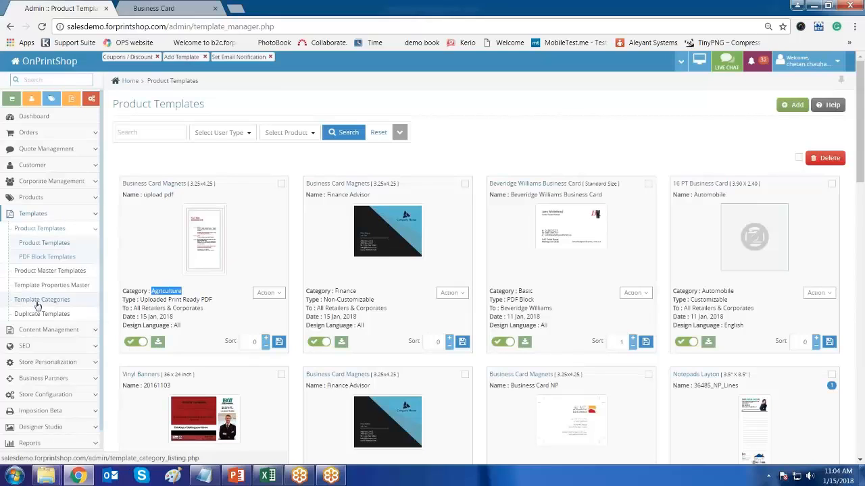
{"action": "left_click", "coordinate": [302, 164]}
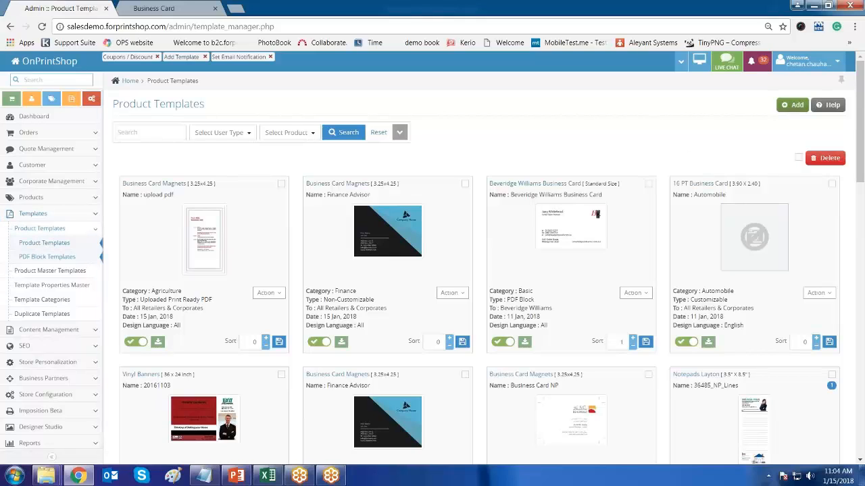
- Start a new product template and try limiting it to a retailer by searching 'chu'
{"action": "left_click", "coordinate": [792, 106]}
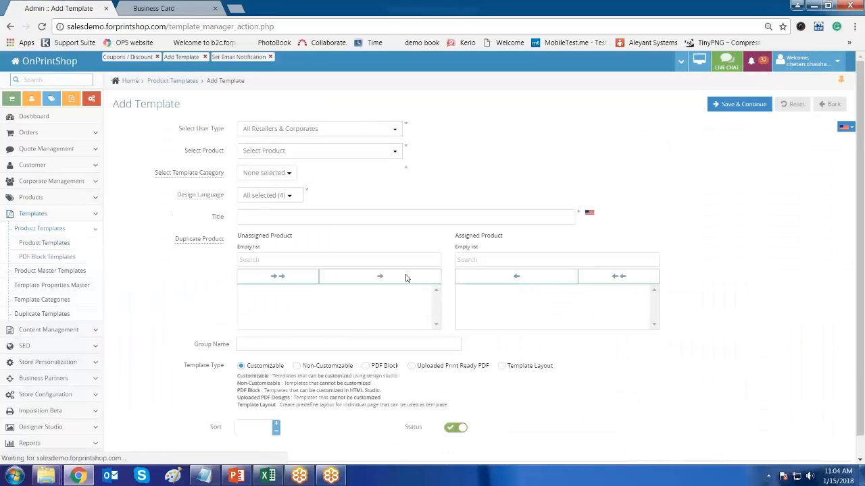
{"action": "left_click_drag", "start_coordinate": [179, 129], "coordinate": [210, 129]}
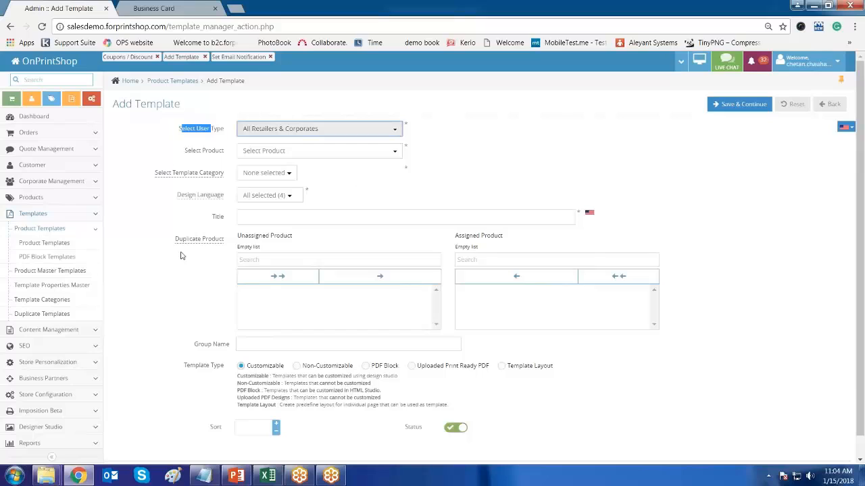
{"action": "left_click", "coordinate": [493, 160]}
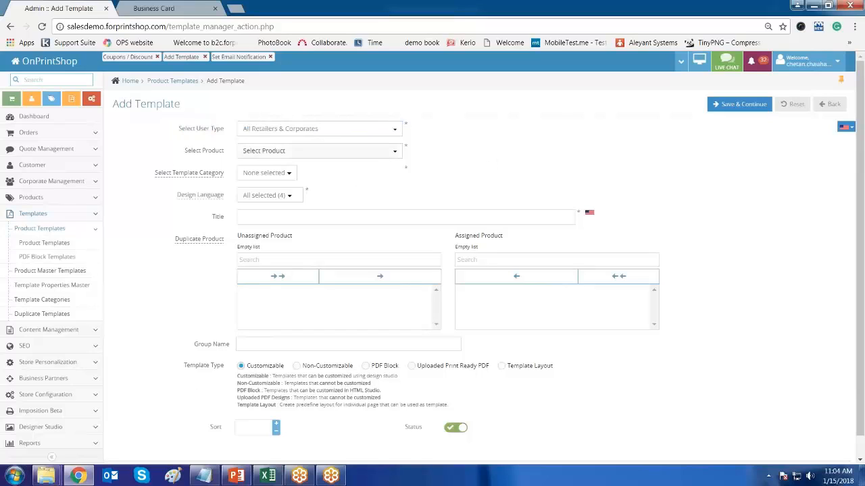
{"action": "left_click", "coordinate": [364, 129]}
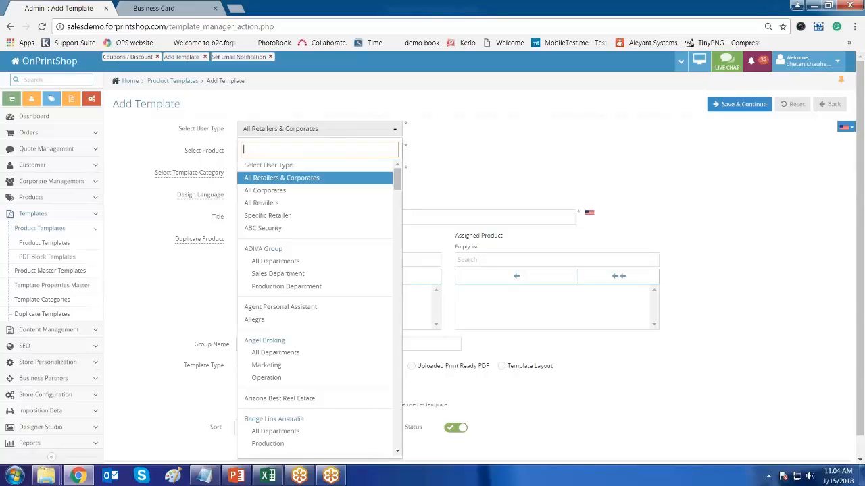
{"action": "left_click", "coordinate": [317, 216]}
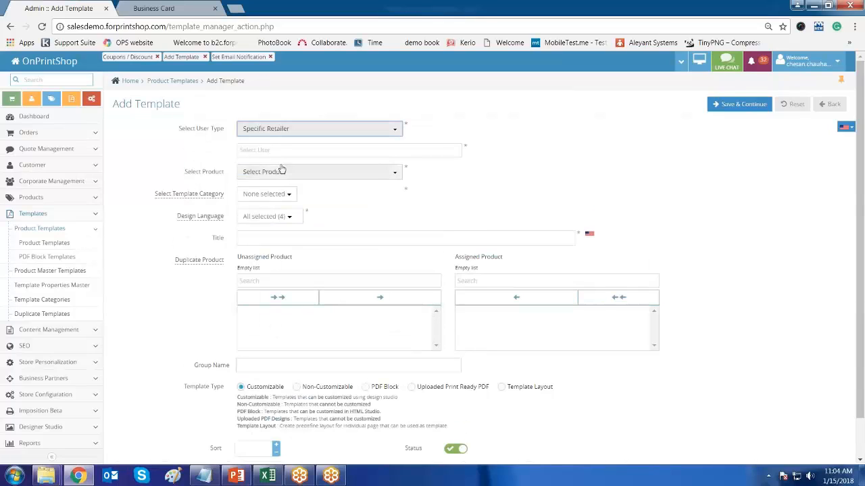
{"action": "left_click", "coordinate": [327, 150]}
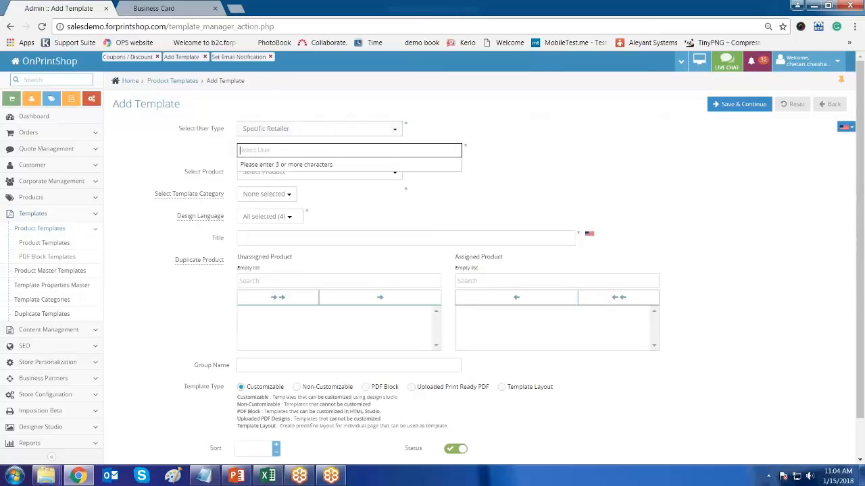
{"action": "type", "text": "chu"}
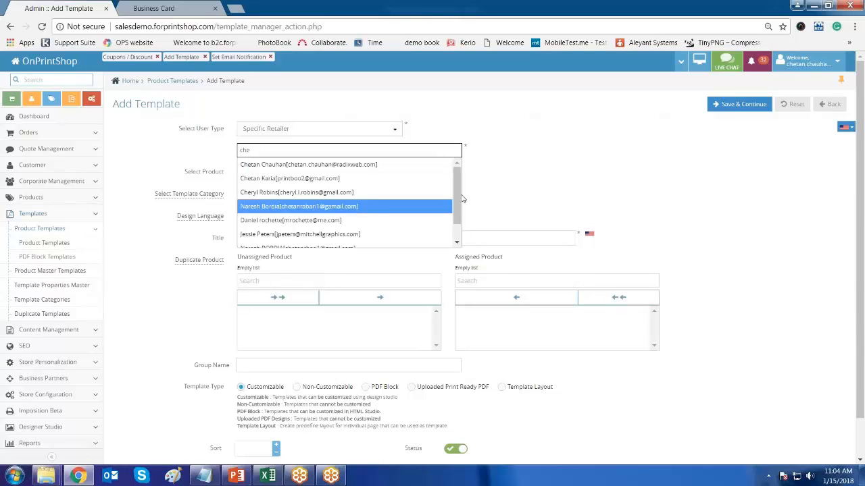
{"action": "mouse_move", "coordinate": [457, 201]}
{"action": "left_mouse_down"}
{"action": "mouse_move", "coordinate": [456, 218]}
{"action": "mouse_move", "coordinate": [457, 187]}
{"action": "left_mouse_up"}
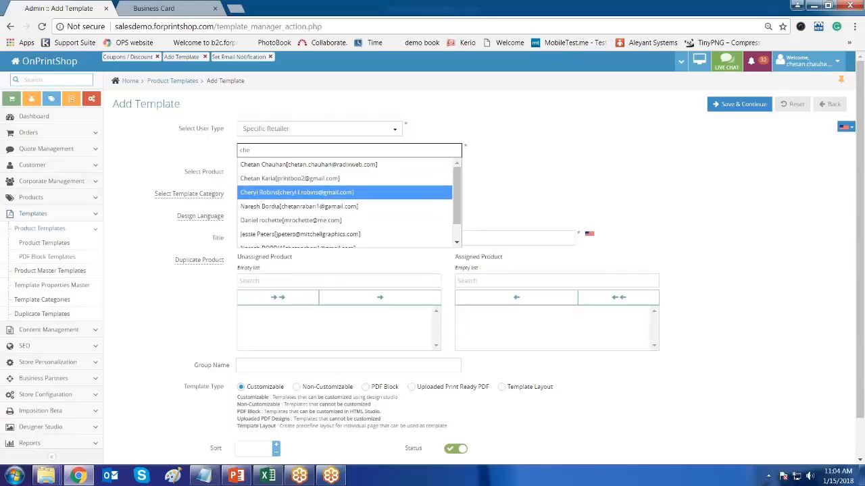
{"action": "left_click", "coordinate": [633, 159]}
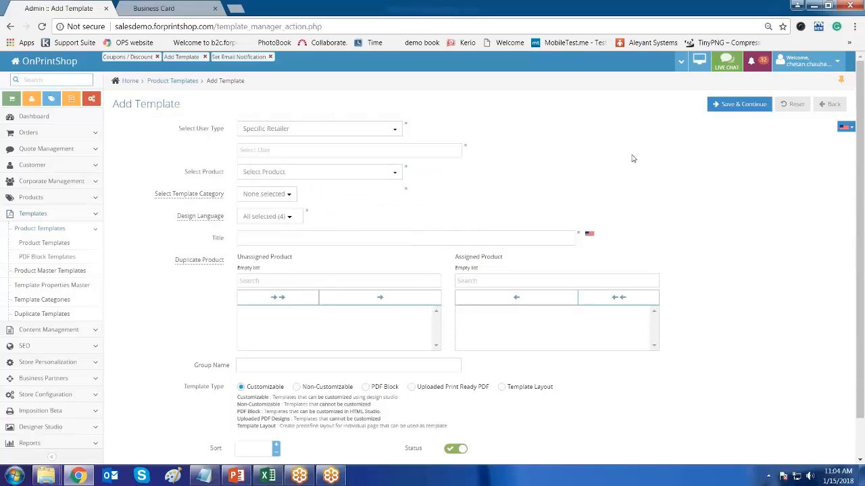
- Switch the user type from ADIVA's Sales Department to All Retailers & Corporates
{"action": "left_click", "coordinate": [304, 133]}
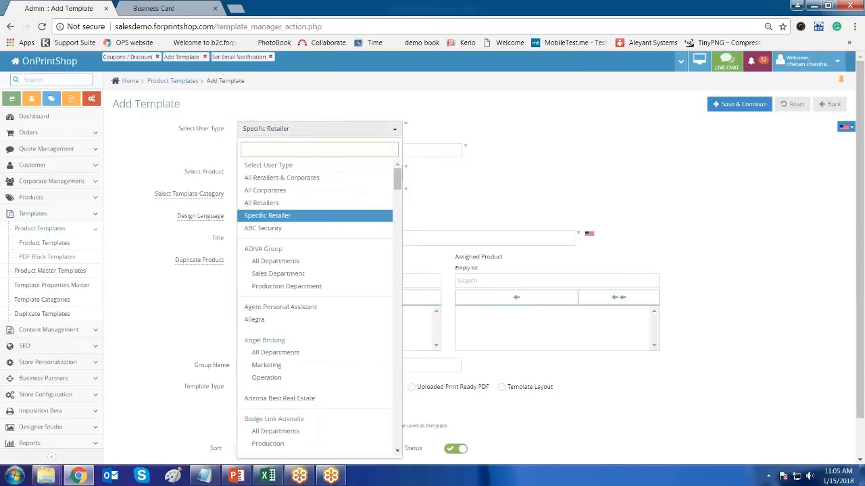
{"action": "left_click", "coordinate": [306, 274]}
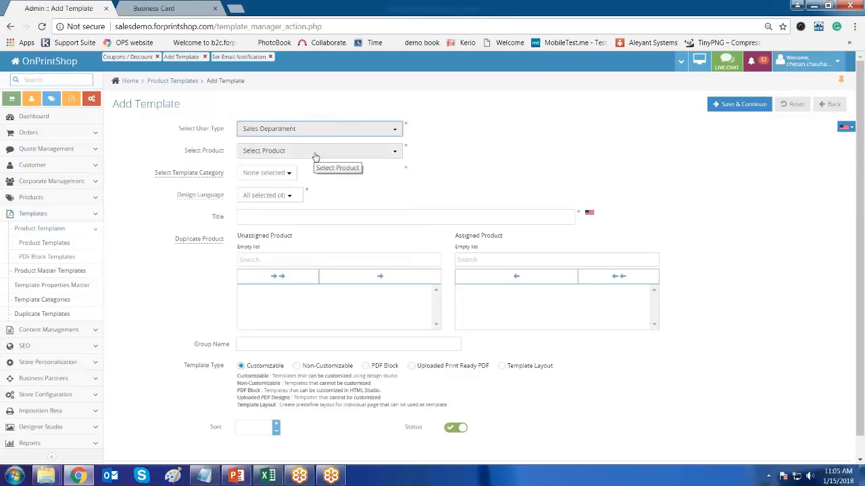
{"action": "left_click", "coordinate": [315, 152]}
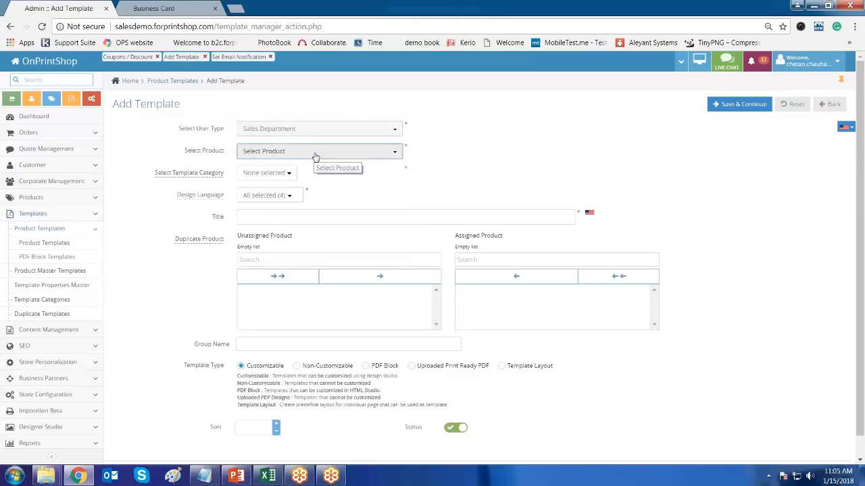
{"action": "left_click", "coordinate": [261, 129]}
{"action": "left_click", "coordinate": [261, 129]}
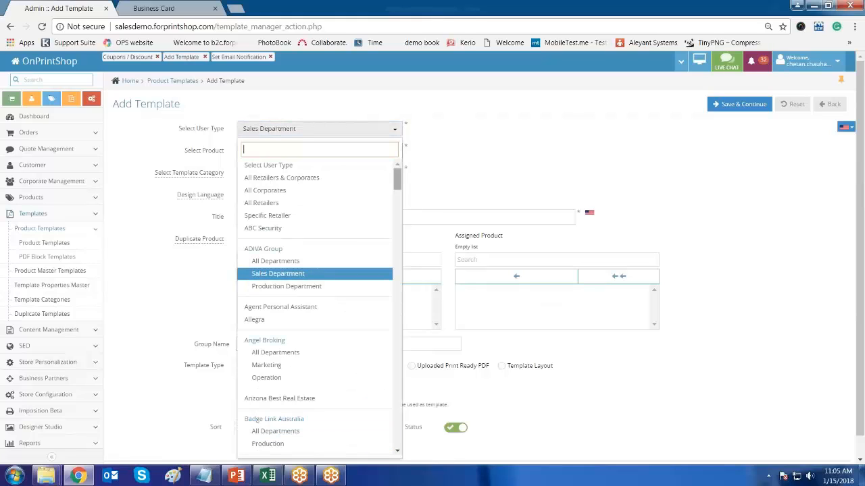
{"action": "left_click", "coordinate": [296, 179]}
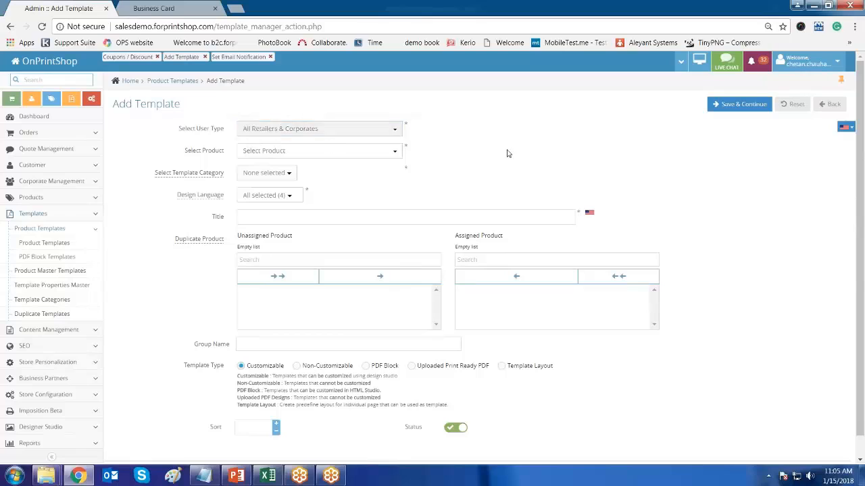
- Pick the 3.25x4.25 Business Card Magnets product after searching 'bus'
{"action": "double_click", "coordinate": [201, 153]}
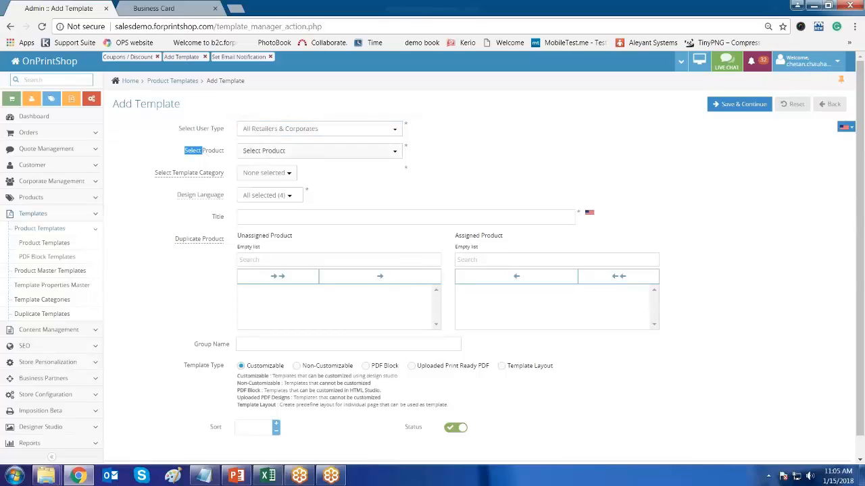
{"action": "left_click", "coordinate": [325, 154]}
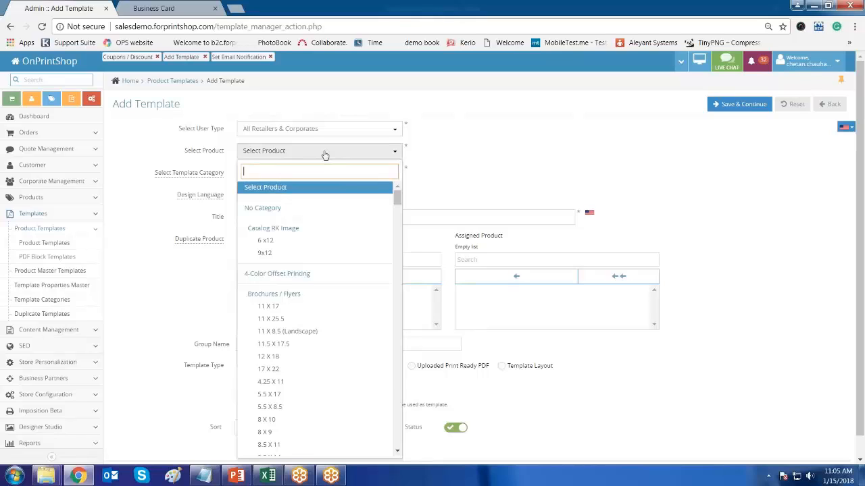
{"action": "type", "text": "bus"}
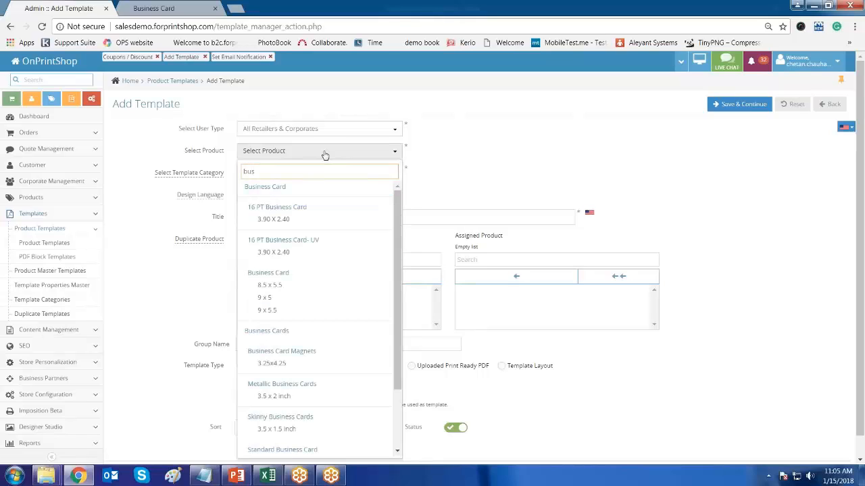
{"action": "left_click", "coordinate": [276, 363]}
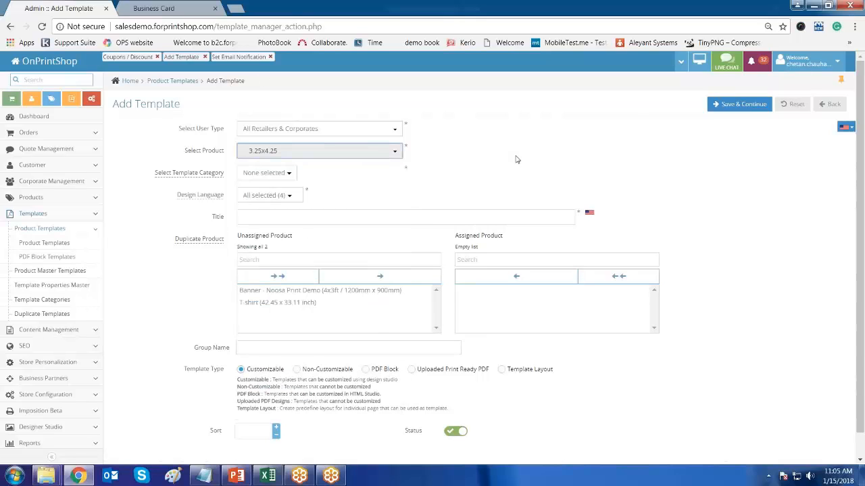
- Put the template in the Basic category
{"action": "left_click_drag", "start_coordinate": [157, 173], "coordinate": [229, 178]}
{"action": "left_click", "coordinate": [267, 173]}
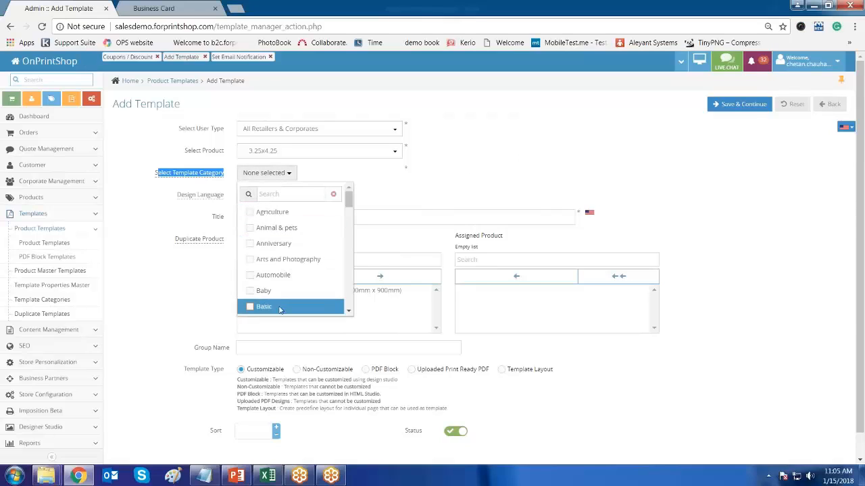
{"action": "scroll", "coordinate": [347, 269], "scroll_direction": "up", "scroll_amount": 5}
{"action": "left_click", "coordinate": [297, 306]}
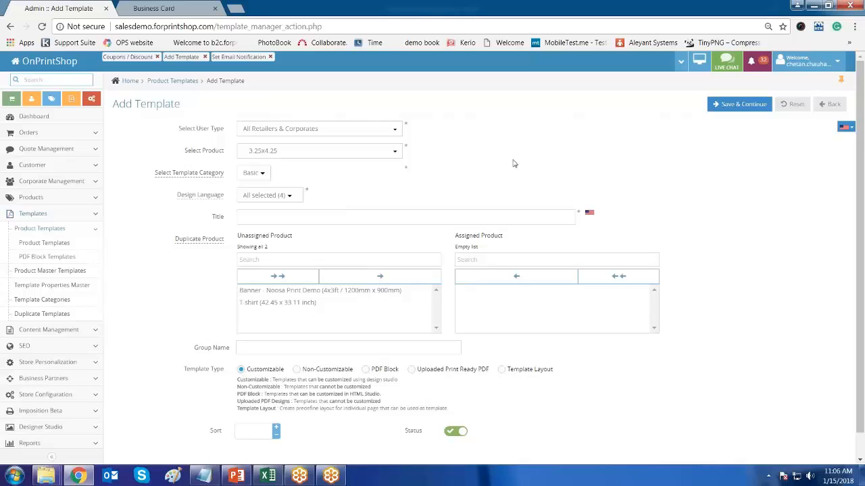
- Enter 'Sample' as the template title
{"action": "left_click", "coordinate": [291, 212]}
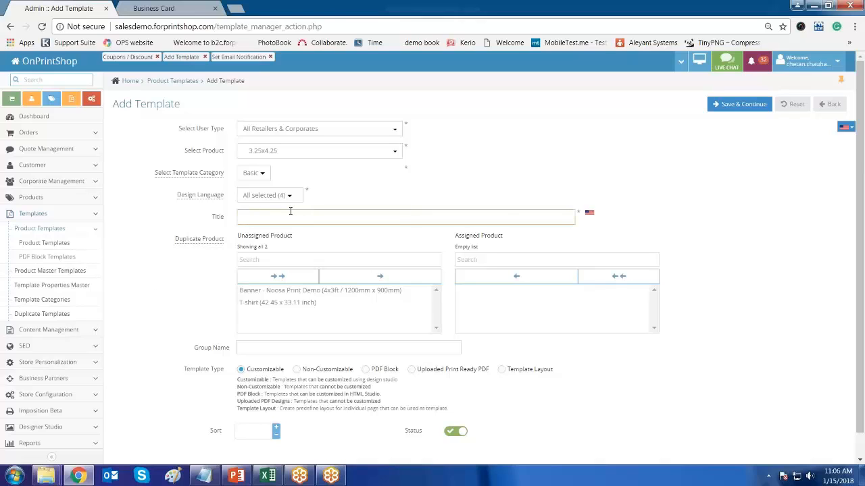
{"action": "type", "text": "Sample"}
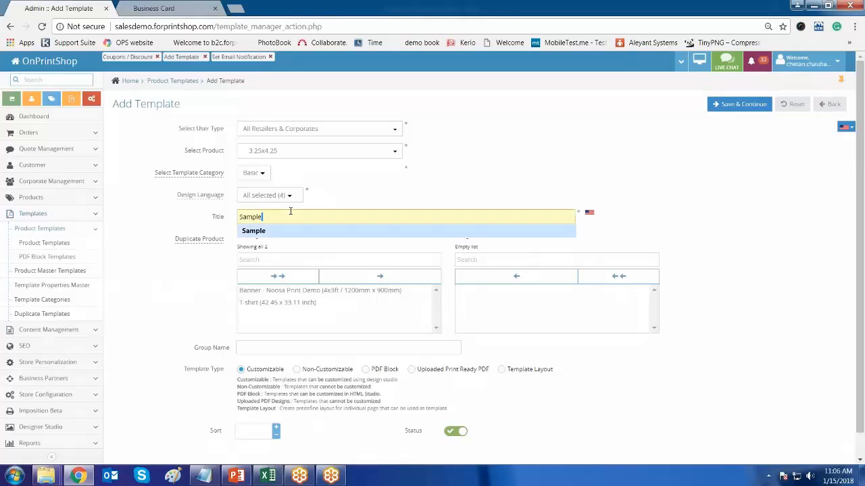
{"action": "key", "text": "Down"}
{"action": "key", "text": "Return"}
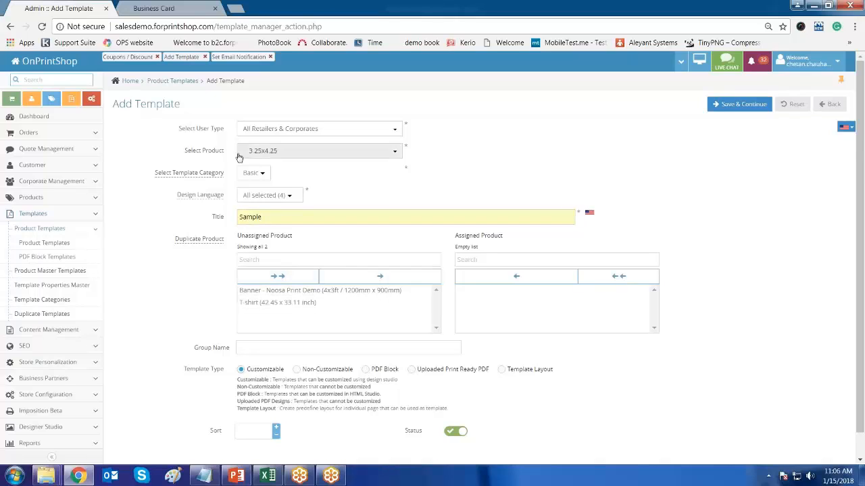
- Assign the Banner product as a duplicate, then unassign it so none remain
{"action": "left_click_drag", "start_coordinate": [184, 151], "coordinate": [226, 152]}
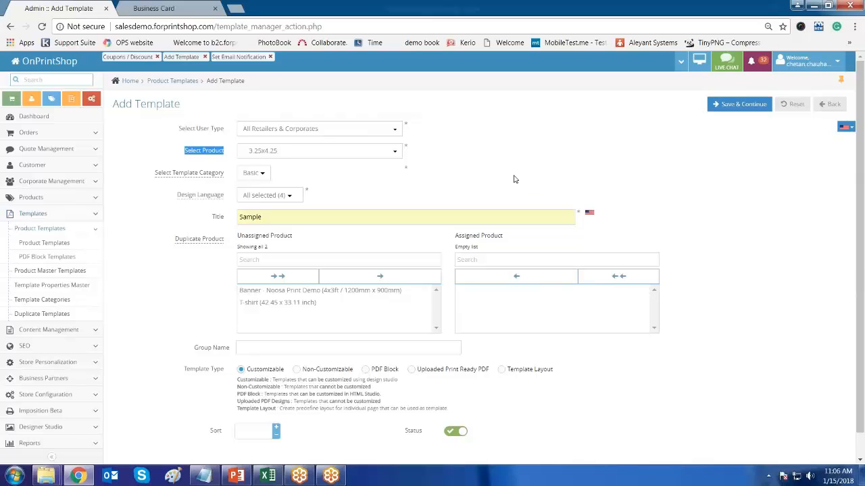
{"action": "left_click", "coordinate": [182, 298]}
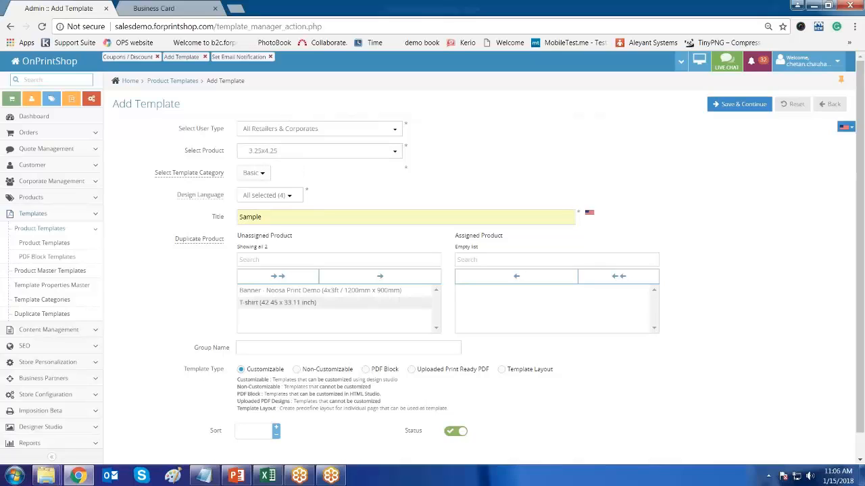
{"action": "left_click", "coordinate": [277, 292]}
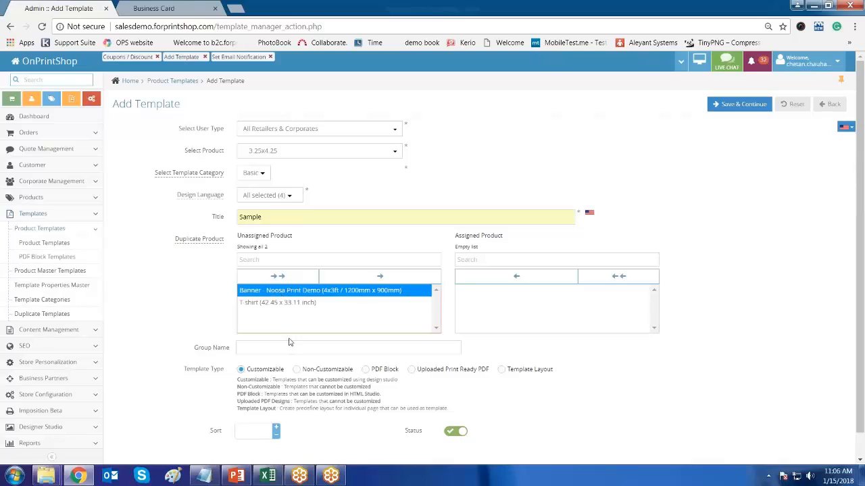
{"action": "left_click", "coordinate": [279, 304], "text": "ctrl"}
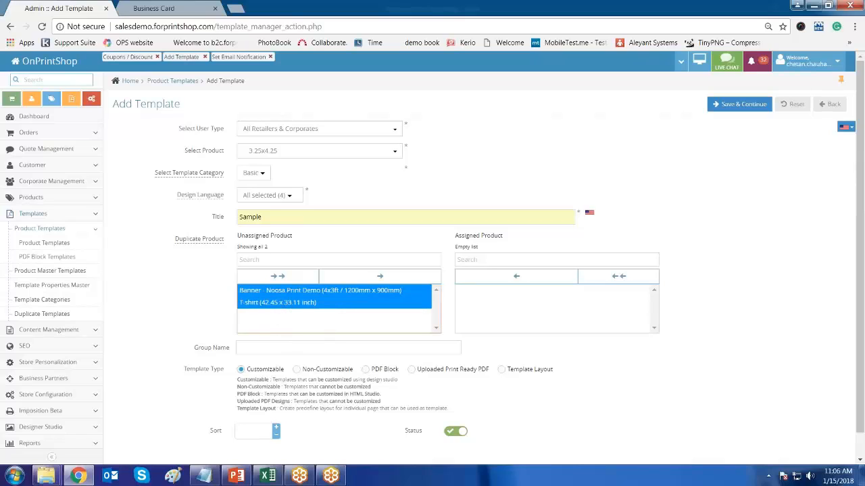
{"action": "left_click", "coordinate": [188, 300]}
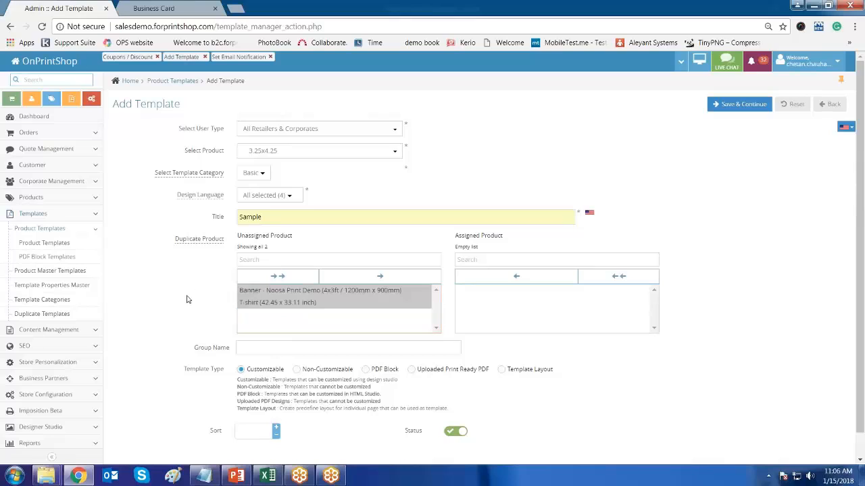
{"action": "left_click", "coordinate": [332, 325]}
{"action": "left_click", "coordinate": [322, 293]}
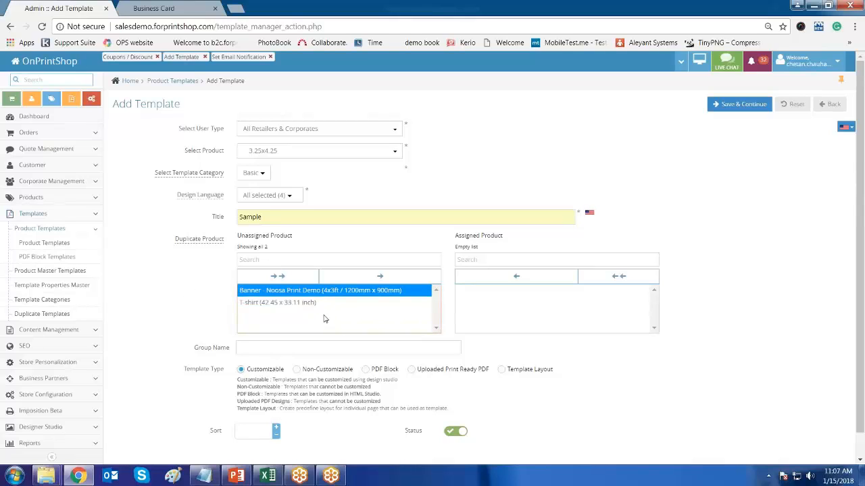
{"action": "left_click", "coordinate": [354, 276]}
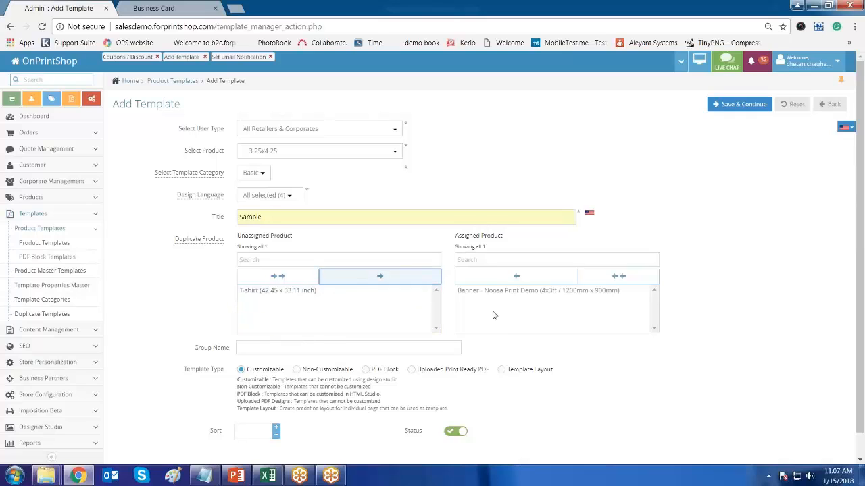
{"action": "left_click", "coordinate": [254, 298]}
{"action": "left_click", "coordinate": [484, 292]}
{"action": "left_click_drag", "start_coordinate": [489, 292], "coordinate": [503, 283]}
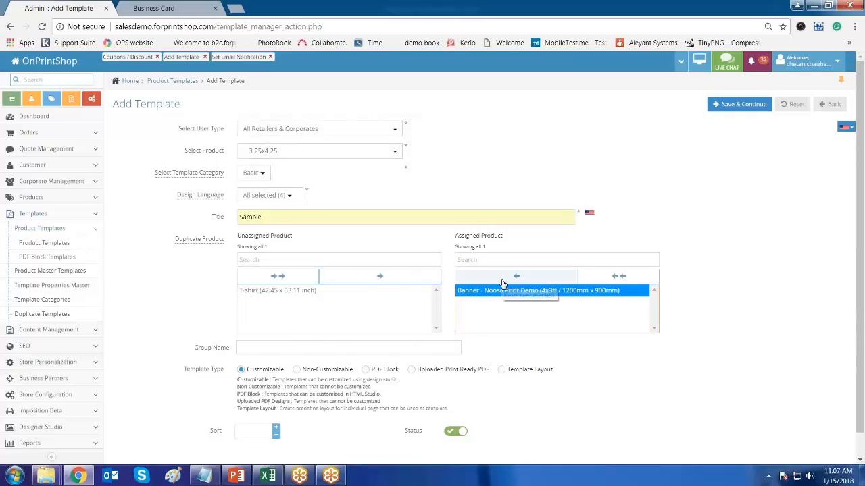
{"action": "left_click", "coordinate": [502, 281]}
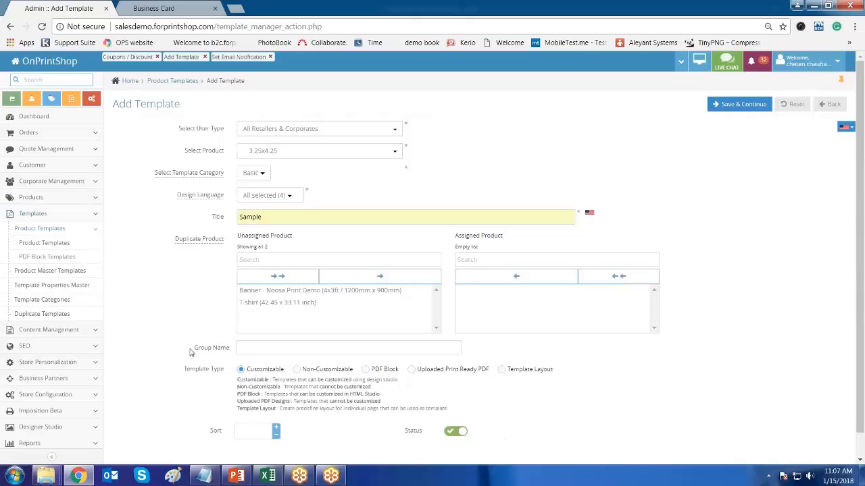
- Highlight the group name field
{"action": "left_click_drag", "start_coordinate": [193, 349], "coordinate": [209, 350]}
{"action": "left_click", "coordinate": [178, 398]}
{"action": "triple_click", "coordinate": [228, 348]}
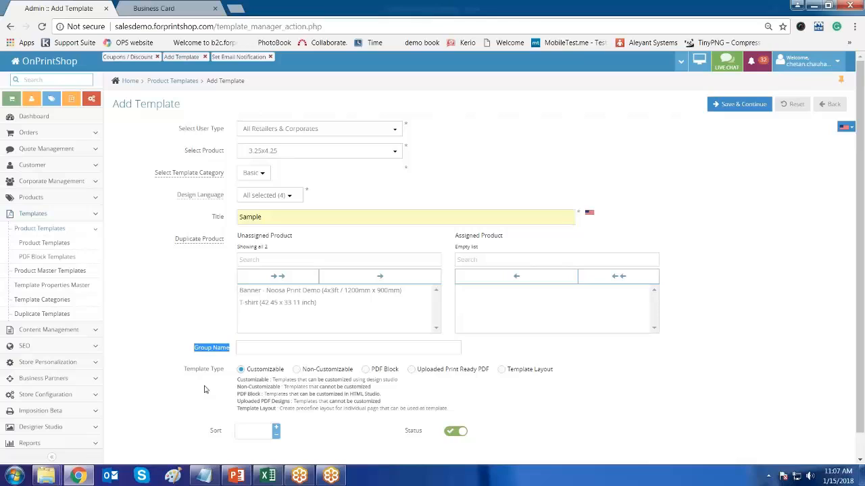
{"action": "left_click", "coordinate": [178, 410]}
{"action": "scroll", "coordinate": [680, 394], "scroll_direction": "down", "scroll_amount": 2}
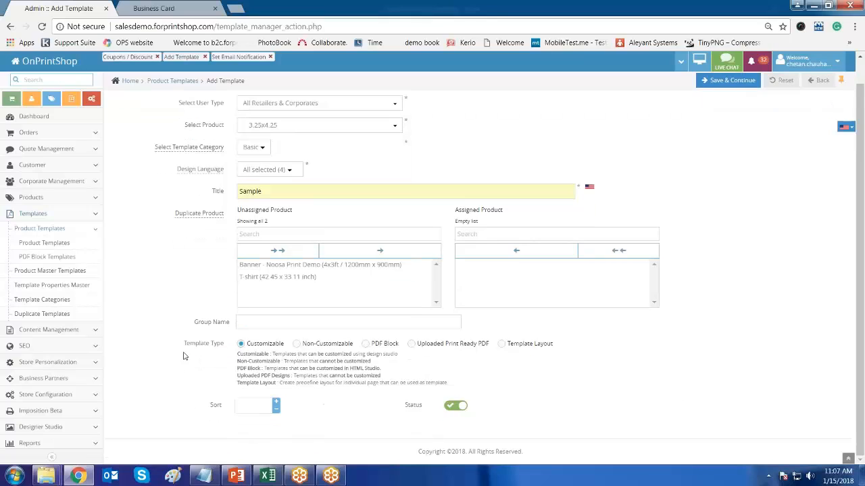
{"action": "left_click_drag", "start_coordinate": [183, 344], "coordinate": [225, 346]}
{"action": "left_click", "coordinate": [600, 387]}
- Make the template Non-Customizable, view the storefront Business Card Magnets page, then return to admin
{"action": "left_click", "coordinate": [296, 344]}
{"action": "left_click", "coordinate": [184, 10]}
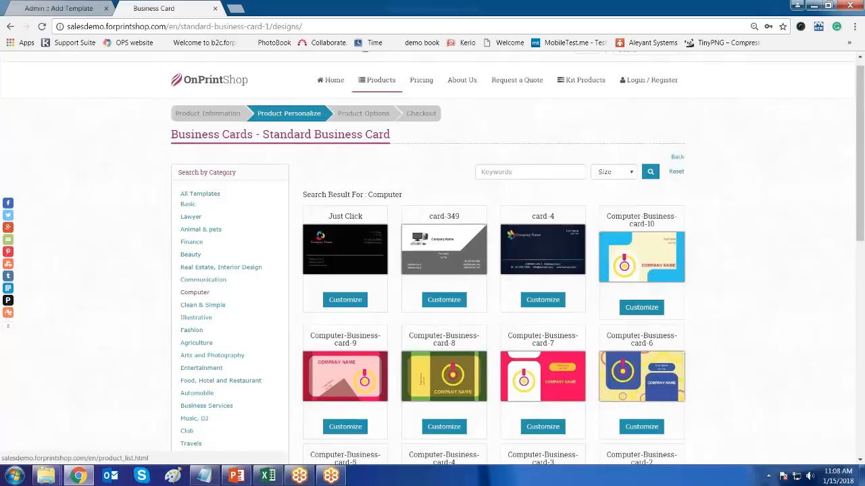
{"action": "mouse_move", "coordinate": [380, 80]}
{"action": "mouse_move", "coordinate": [397, 156]}
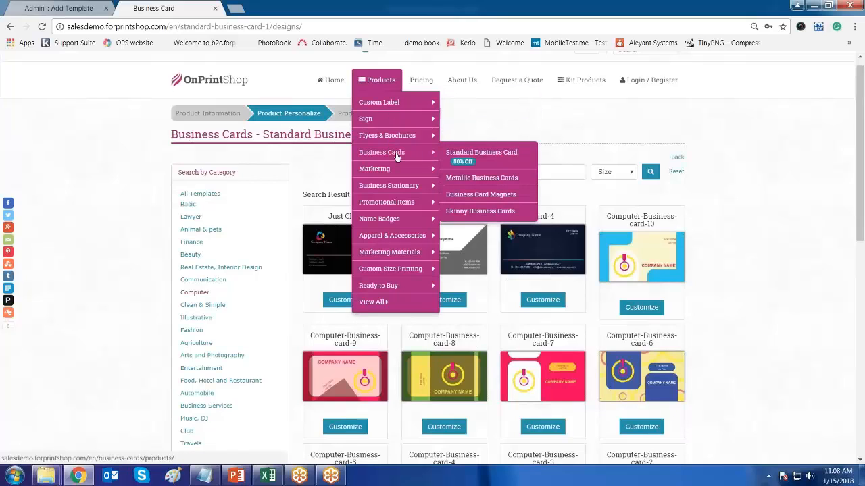
{"action": "left_click", "coordinate": [497, 202]}
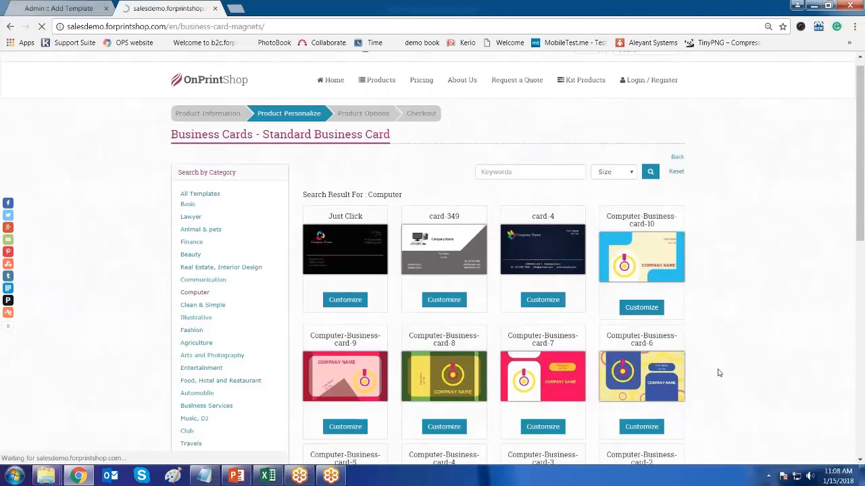
{"action": "scroll", "coordinate": [791, 308], "scroll_direction": "down", "scroll_amount": 3}
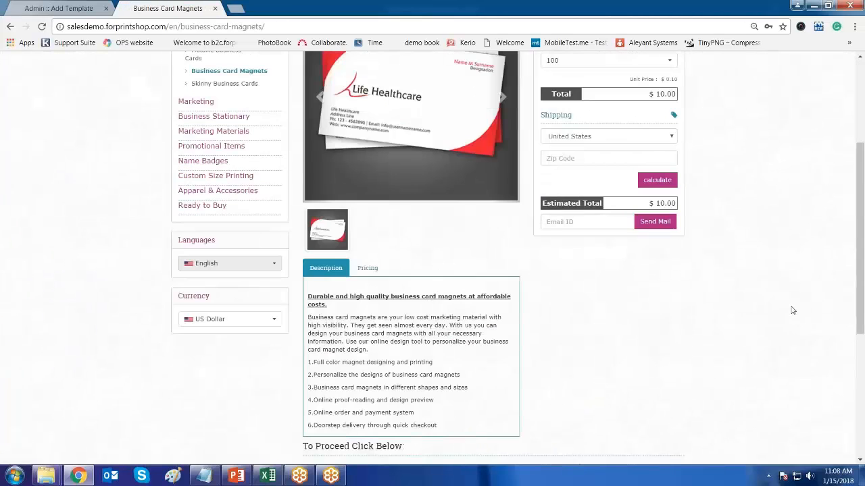
{"action": "scroll", "coordinate": [791, 309], "scroll_direction": "down", "scroll_amount": 3}
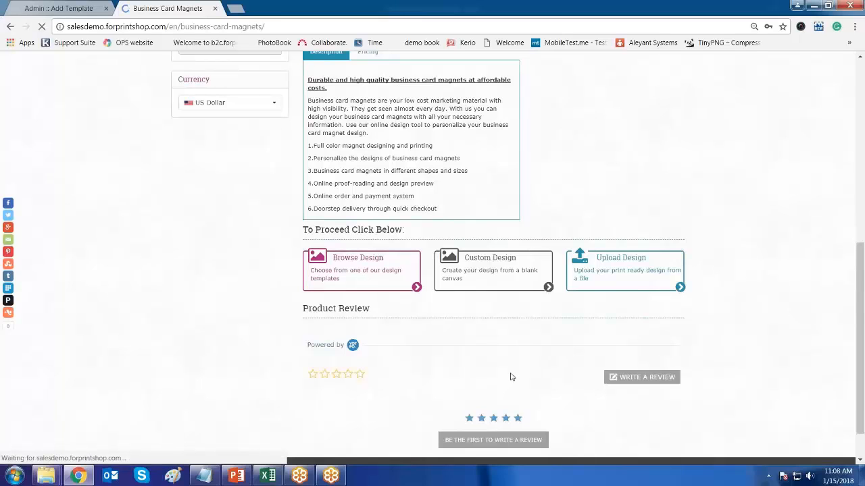
{"action": "left_click", "coordinate": [81, 9]}
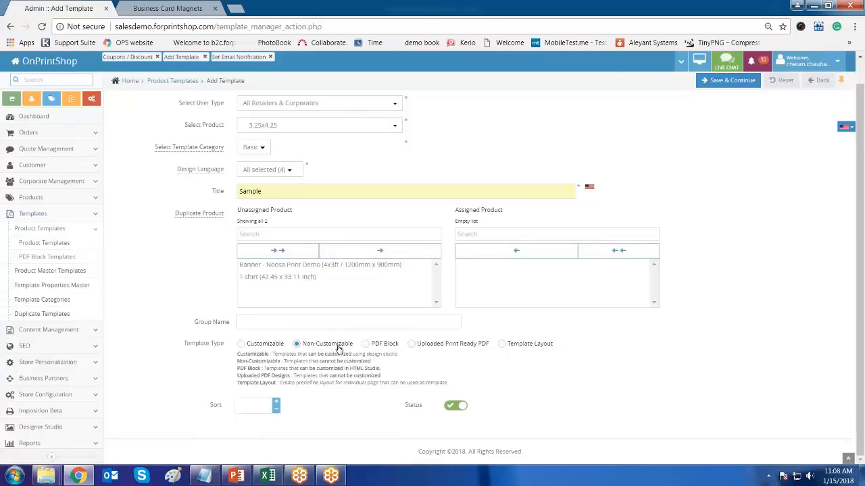
- Return to the Business Card Magnets browser tab showing the storefront designs
{"action": "left_click", "coordinate": [182, 14]}
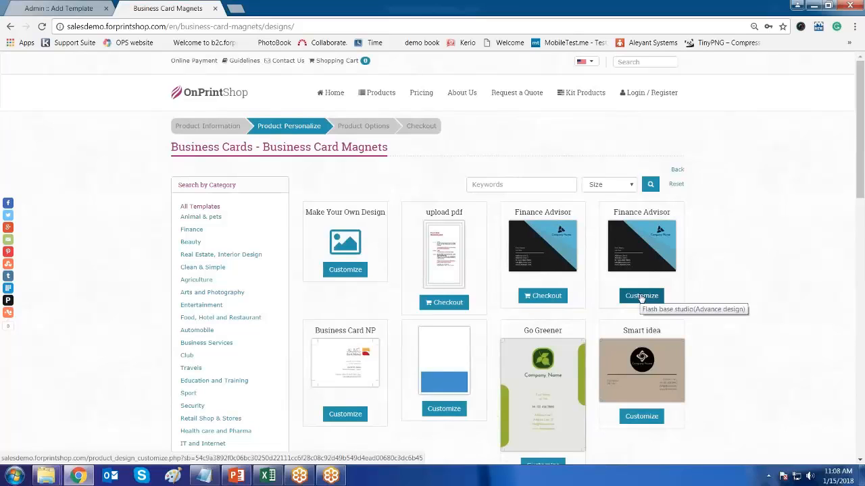
- After reviewing the Finance Advisor magnet designs, return to the Admin :: Add Template tab
{"action": "left_click", "coordinate": [58, 8]}
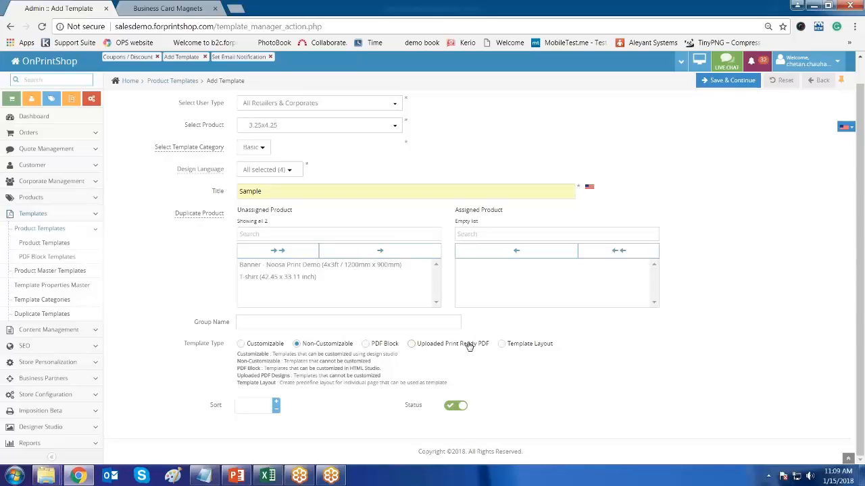
- Set the Template Type to Uploaded Print Ready PDF, then view the Business Card Magnets storefront
{"action": "left_click", "coordinate": [470, 345]}
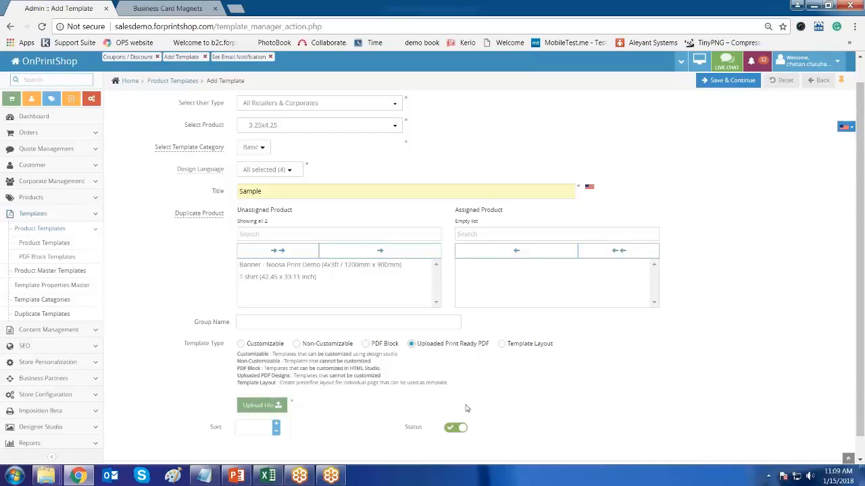
{"action": "left_click", "coordinate": [178, 9]}
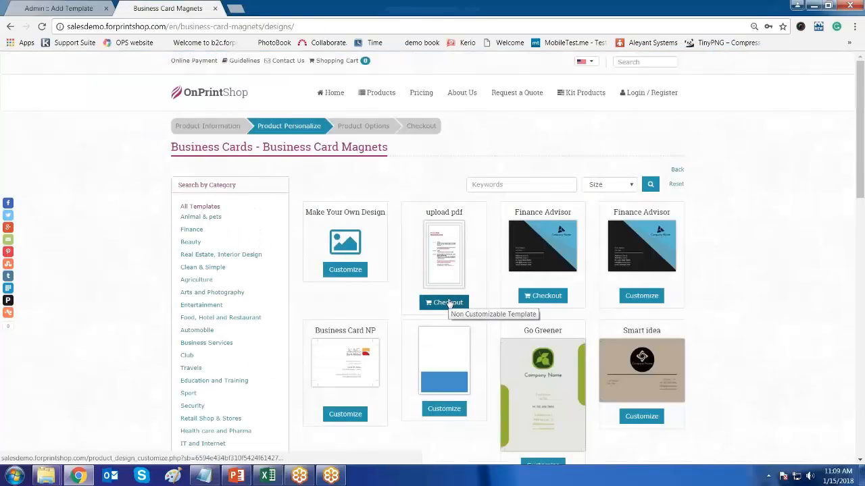
- Check out the 'upload pdf' template to view its Product Options, then return to Add Template
{"action": "left_click_drag", "start_coordinate": [425, 212], "coordinate": [464, 213]}
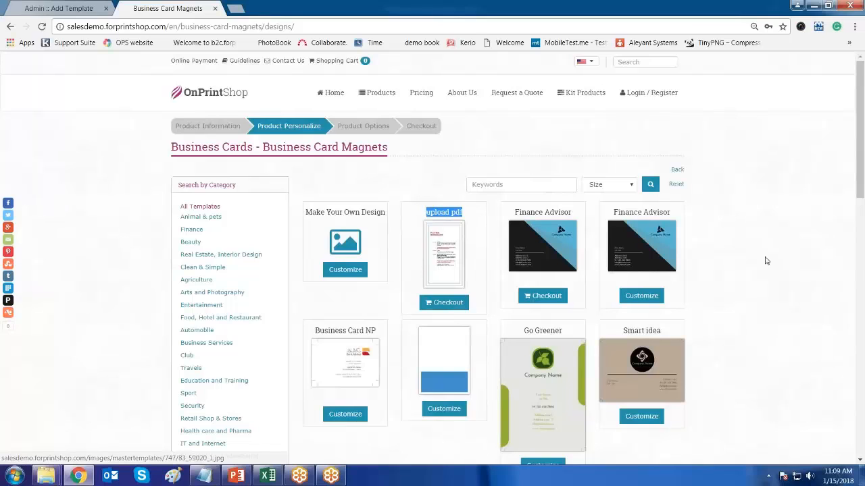
{"action": "left_click", "coordinate": [765, 258]}
{"action": "left_click", "coordinate": [445, 305]}
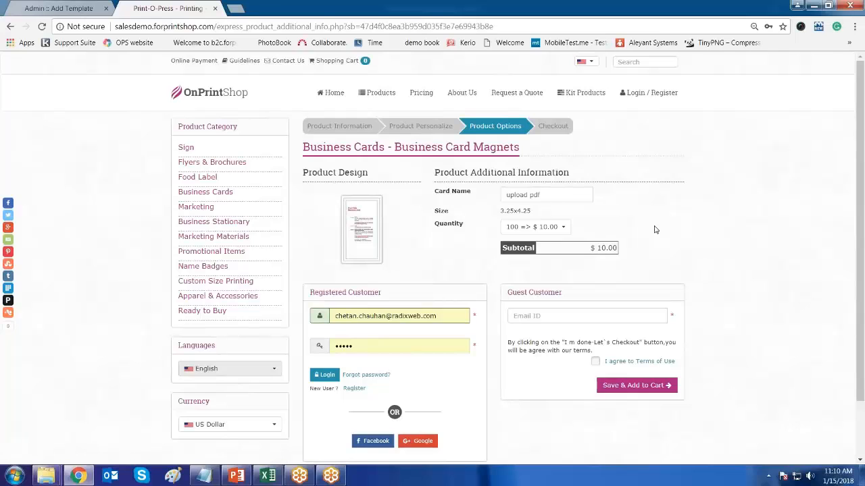
{"action": "left_click", "coordinate": [48, 9]}
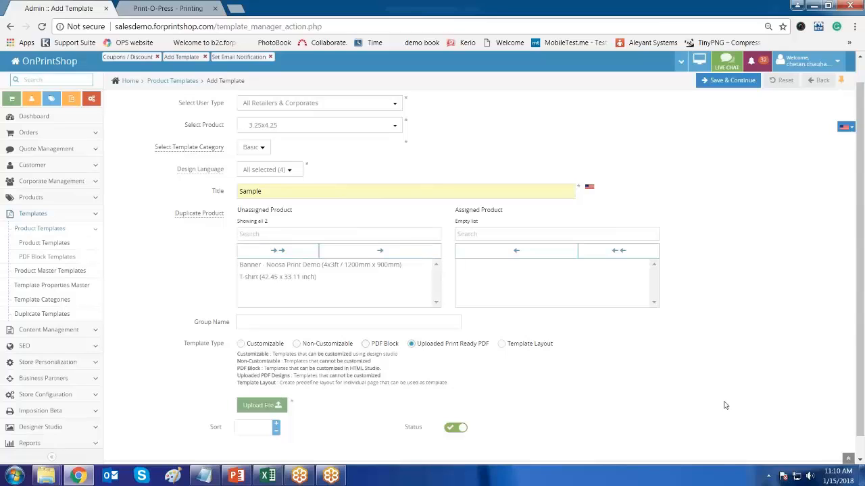
- Switch the Template Type from PDF Block to Customizable and return to the storefront Product Options
{"action": "left_click", "coordinate": [365, 344]}
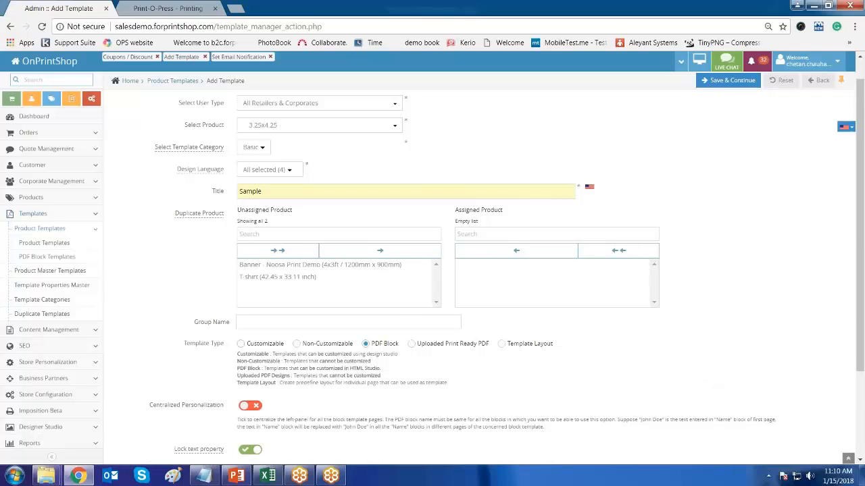
{"action": "left_click", "coordinate": [241, 344]}
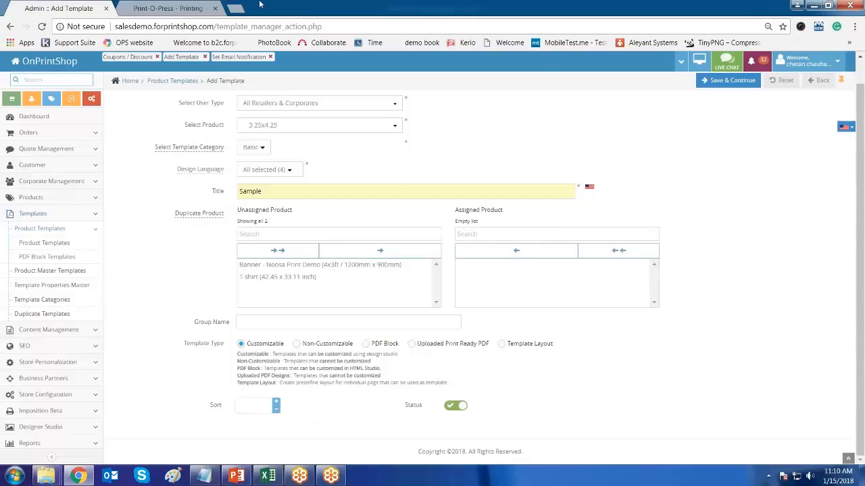
{"action": "left_click", "coordinate": [172, 8]}
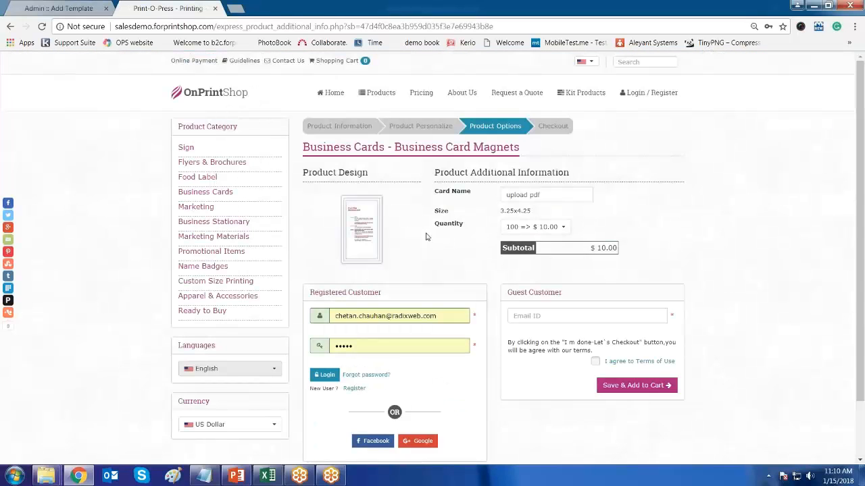
- Go back to the Business Card Magnets designs list, then return to the Add Template form
{"action": "left_click", "coordinate": [11, 26]}
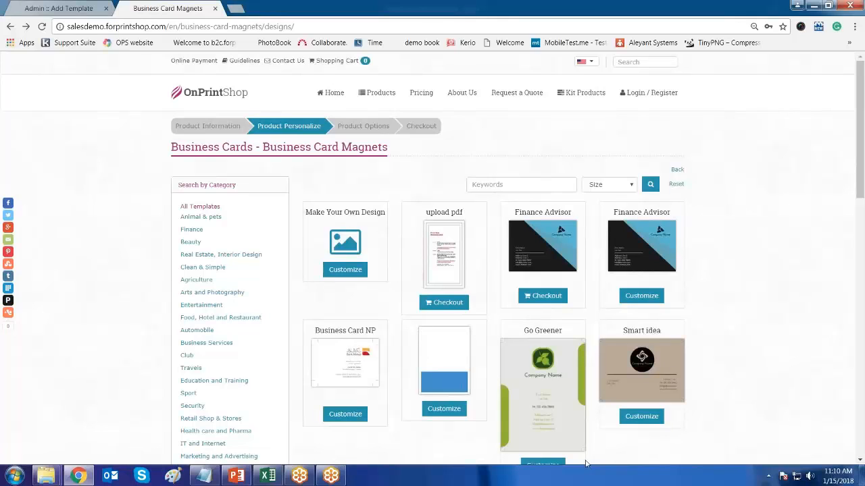
{"action": "left_click", "coordinate": [57, 8]}
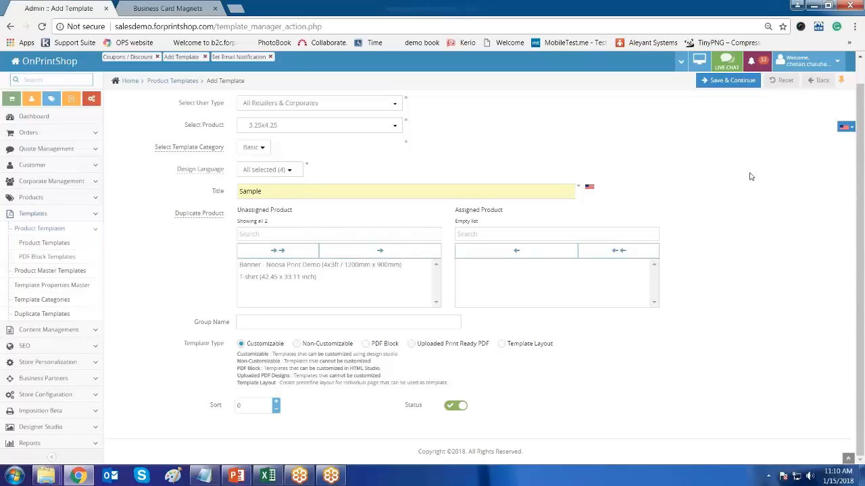
- Choose the 3.25x4.25 Business Card Magnets product and Save & Continue into the designer
{"action": "scroll", "coordinate": [749, 176], "scroll_direction": "up", "scroll_amount": 1}
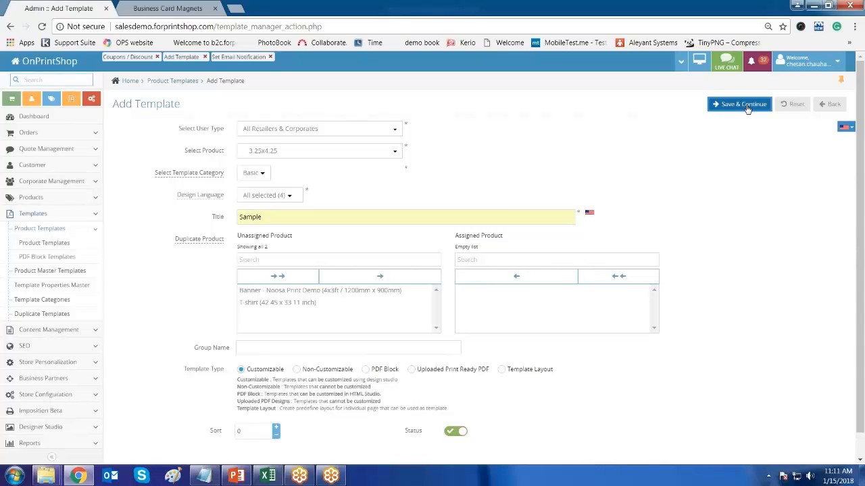
{"action": "left_click", "coordinate": [304, 152]}
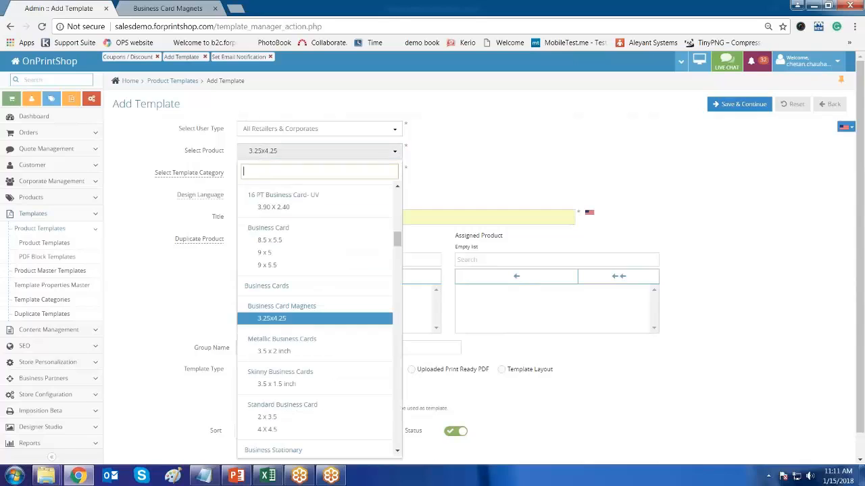
{"action": "left_click", "coordinate": [315, 320]}
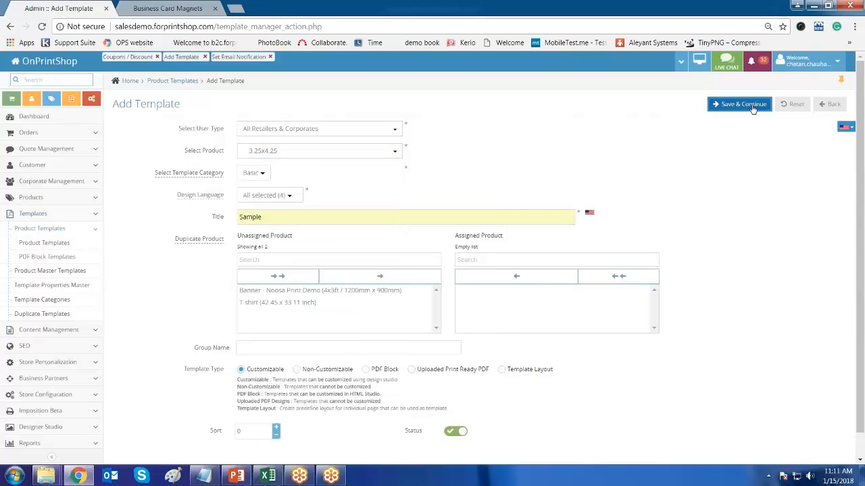
{"action": "left_click", "coordinate": [751, 106]}
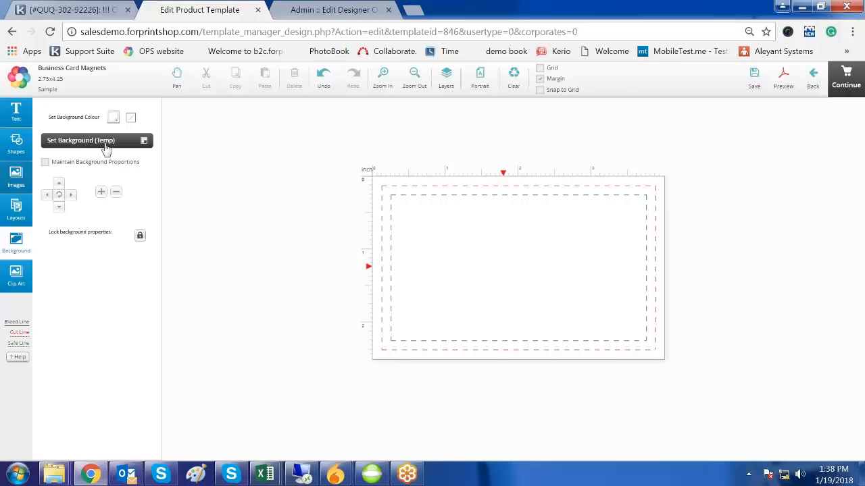
- Upload images 2, 4, 5 and Lrg, then place the blue-and-grey swoosh image on the card
{"action": "left_click", "coordinate": [15, 177]}
{"action": "left_click", "coordinate": [83, 144]}
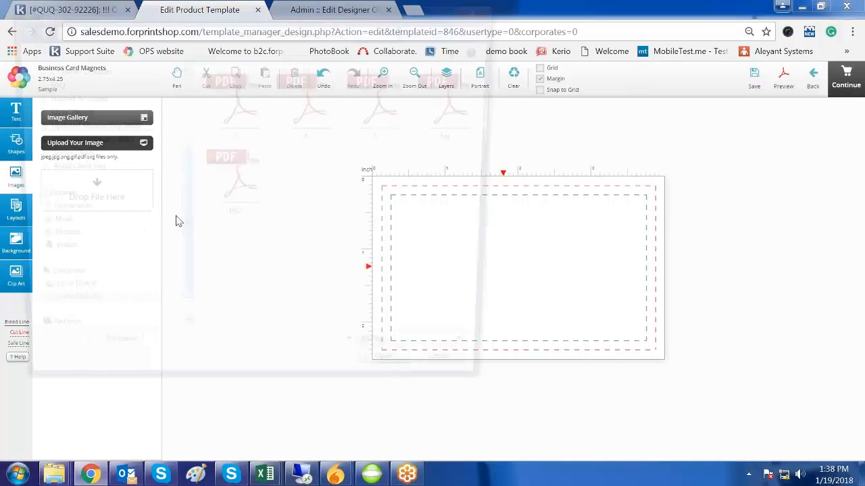
{"action": "double_click", "coordinate": [234, 102]}
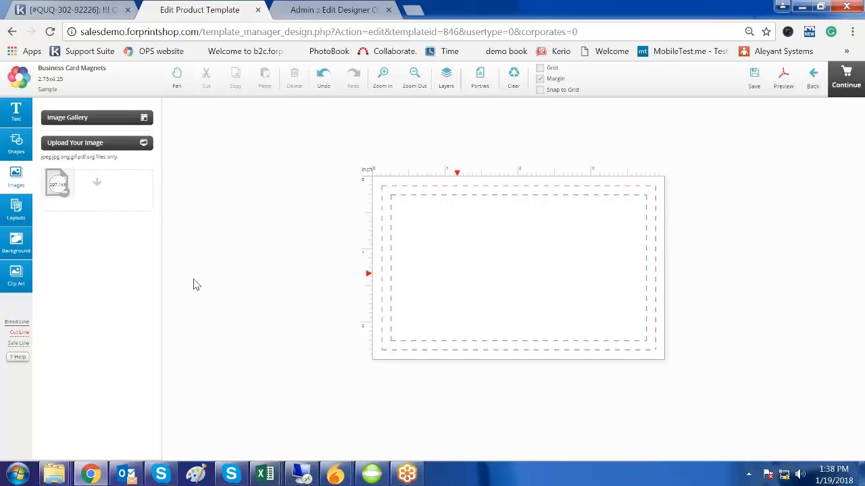
{"action": "left_click", "coordinate": [101, 143]}
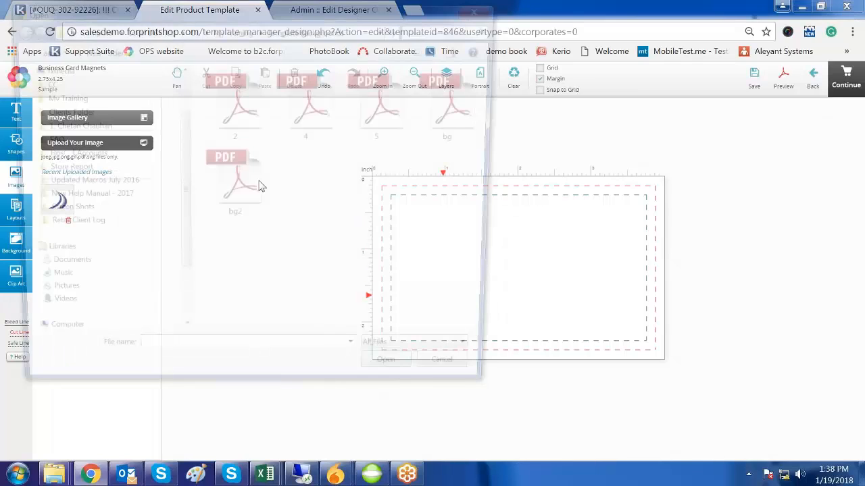
{"action": "double_click", "coordinate": [332, 115]}
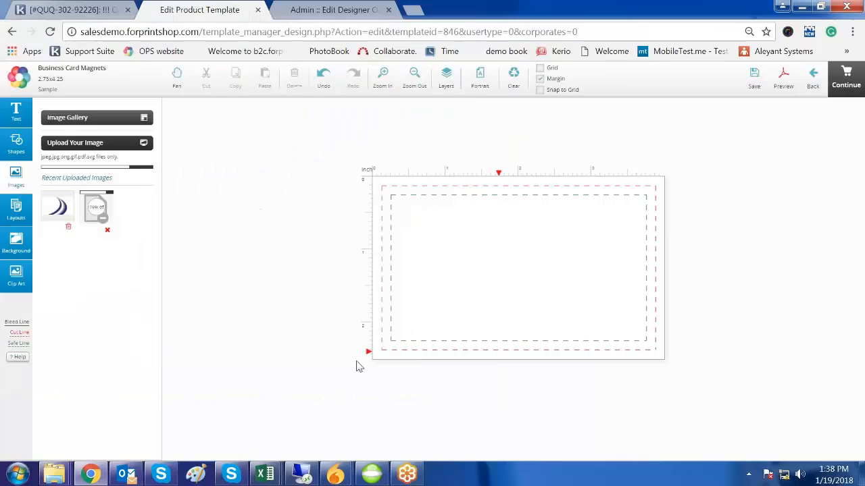
{"action": "left_click", "coordinate": [110, 143]}
{"action": "left_click", "coordinate": [385, 101]}
{"action": "left_click", "coordinate": [399, 381]}
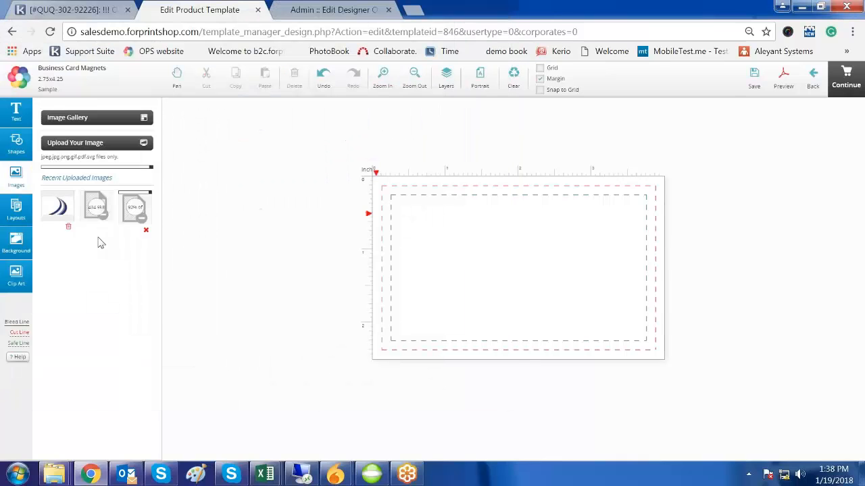
{"action": "left_click", "coordinate": [97, 143]}
{"action": "double_click", "coordinate": [461, 101]}
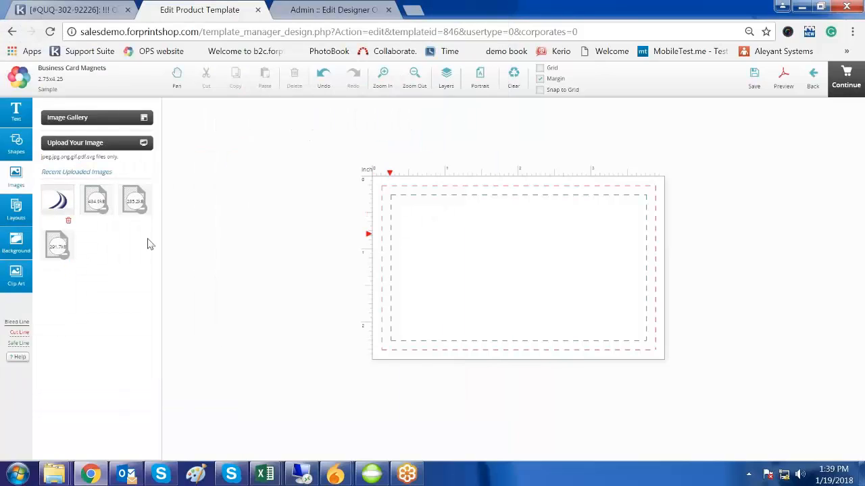
{"action": "left_click", "coordinate": [59, 201]}
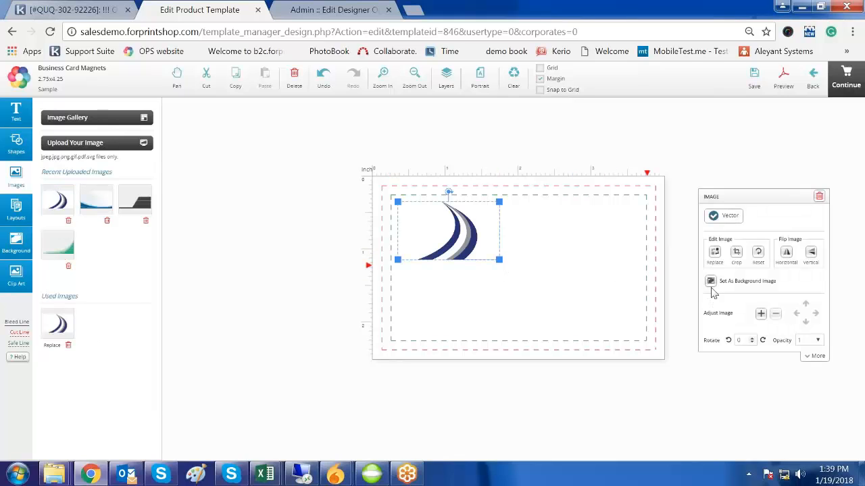
- Set the swoosh image as the card background, toggling the background lock on and off
{"action": "left_click", "coordinate": [711, 282]}
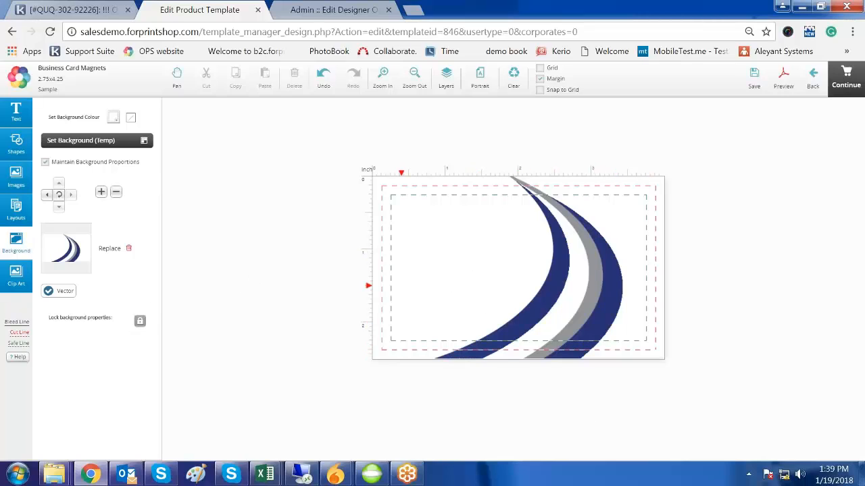
{"action": "left_click", "coordinate": [139, 322]}
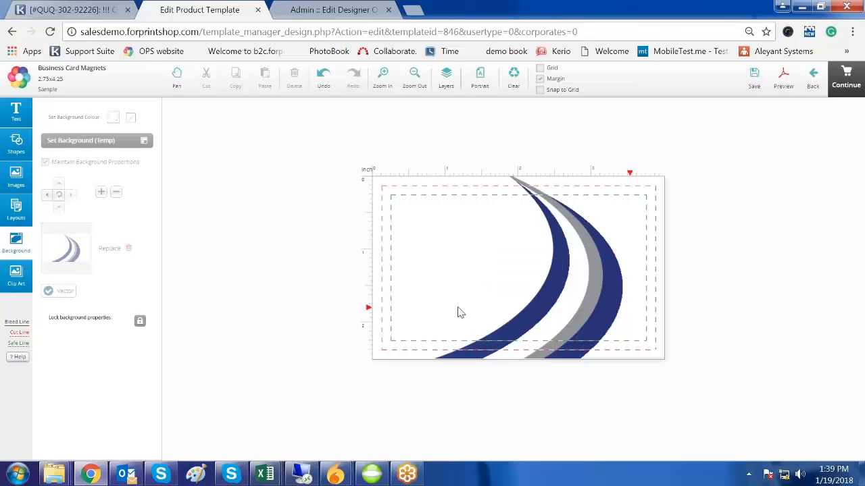
{"action": "left_click", "coordinate": [143, 322]}
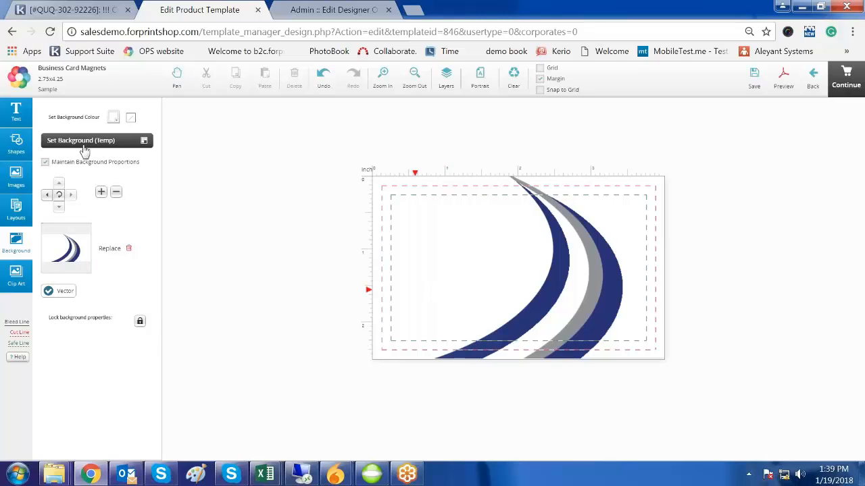
{"action": "left_click", "coordinate": [16, 177]}
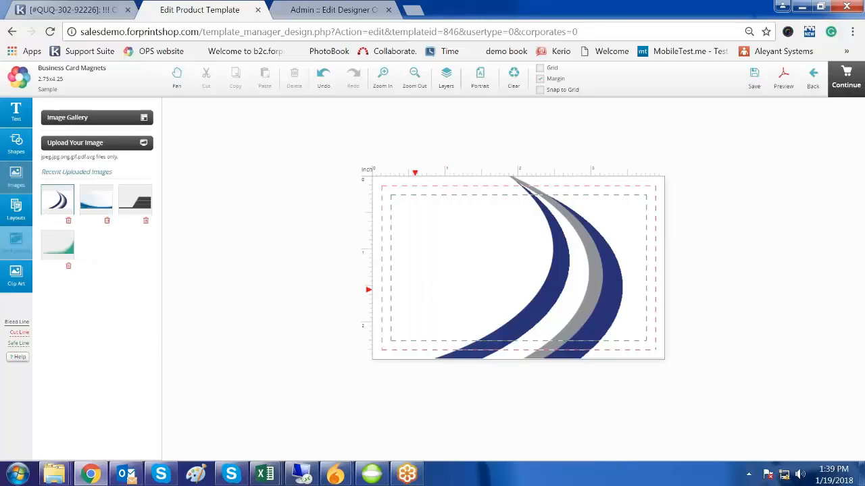
- Make the blue wave image the card background and shift it three steps left
{"action": "left_click", "coordinate": [96, 206]}
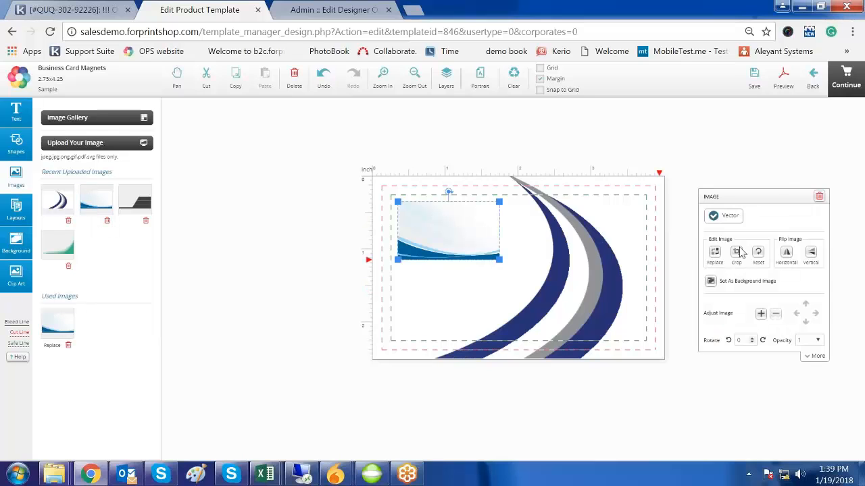
{"action": "left_click", "coordinate": [711, 281]}
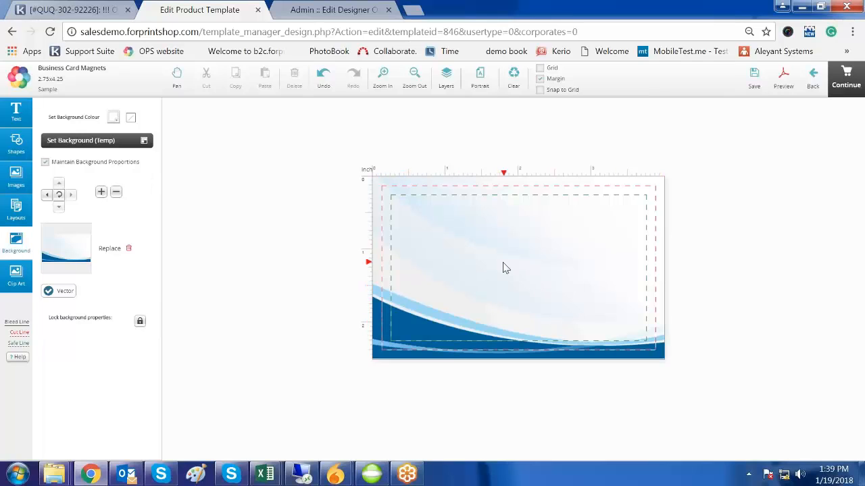
{"action": "left_click", "coordinate": [47, 195]}
{"action": "left_click", "coordinate": [48, 196]}
{"action": "left_click", "coordinate": [48, 195]}
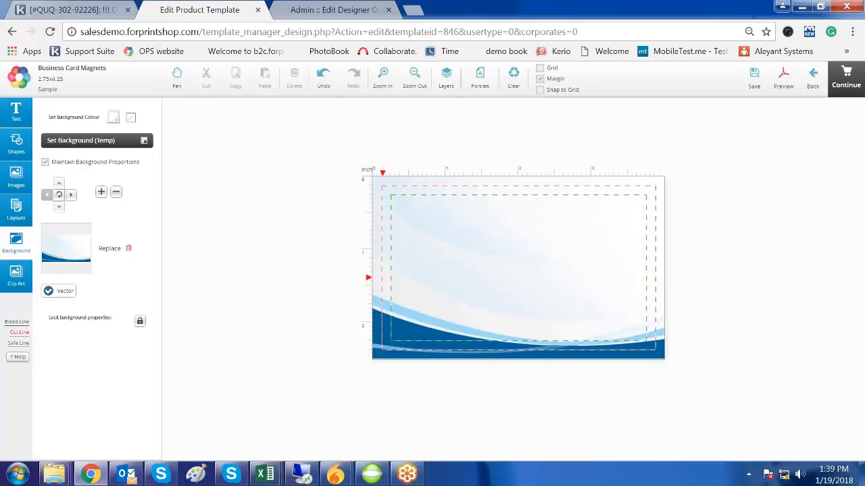
- Shift the background back right, zoom it in and out, and lock its properties
{"action": "left_click", "coordinate": [71, 195]}
{"action": "left_click", "coordinate": [71, 194]}
{"action": "left_click", "coordinate": [71, 194]}
{"action": "left_click", "coordinate": [71, 194]}
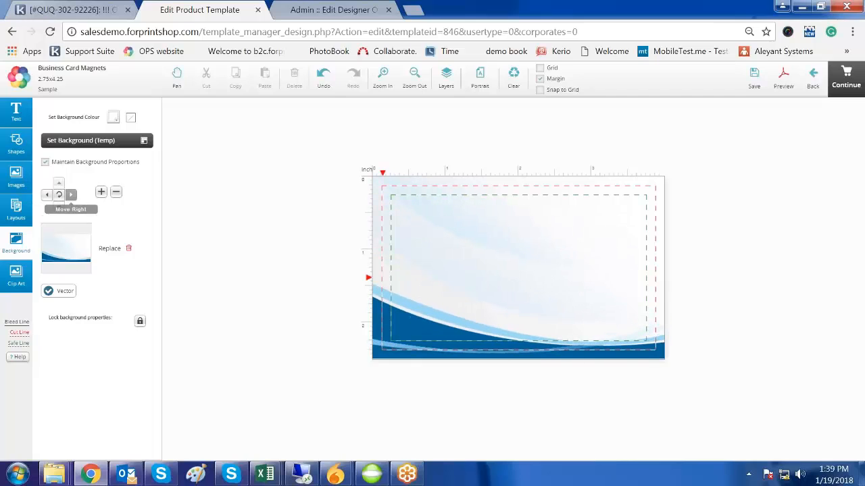
{"action": "left_click", "coordinate": [100, 193]}
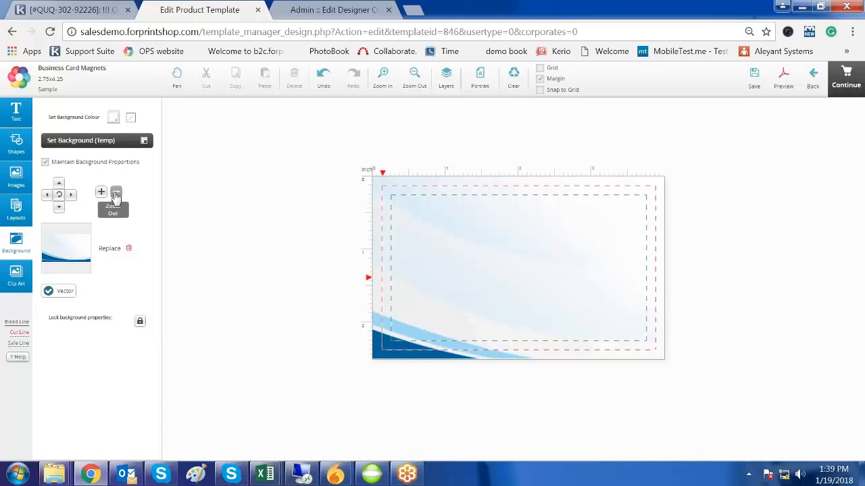
{"action": "left_click", "coordinate": [115, 194]}
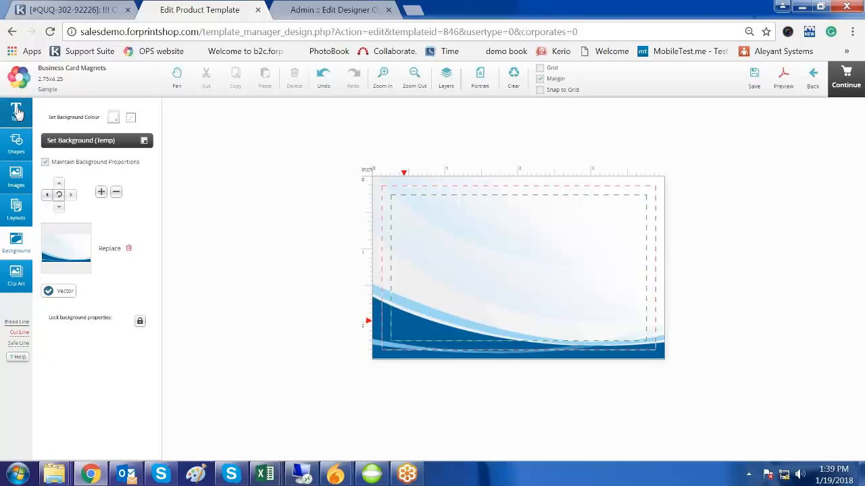
{"action": "left_click", "coordinate": [152, 327]}
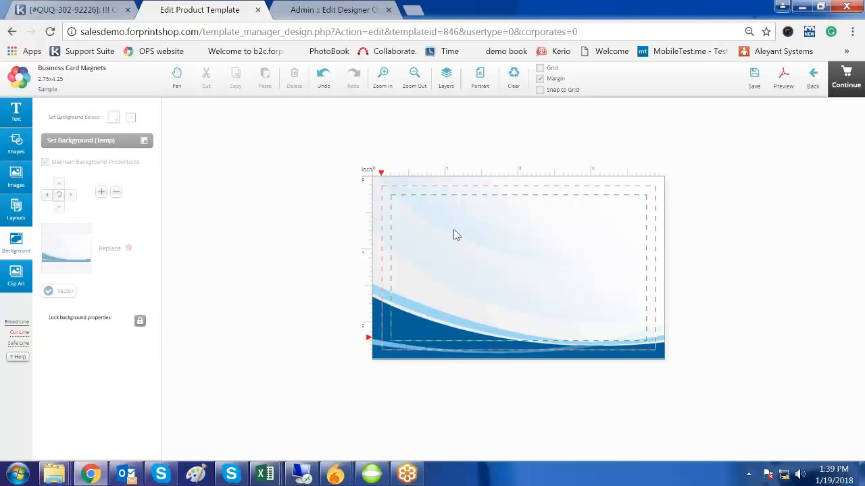
- Add the first two text items to the card, reading Name and Designation
{"action": "left_click", "coordinate": [16, 112]}
{"action": "left_click", "coordinate": [70, 118]}
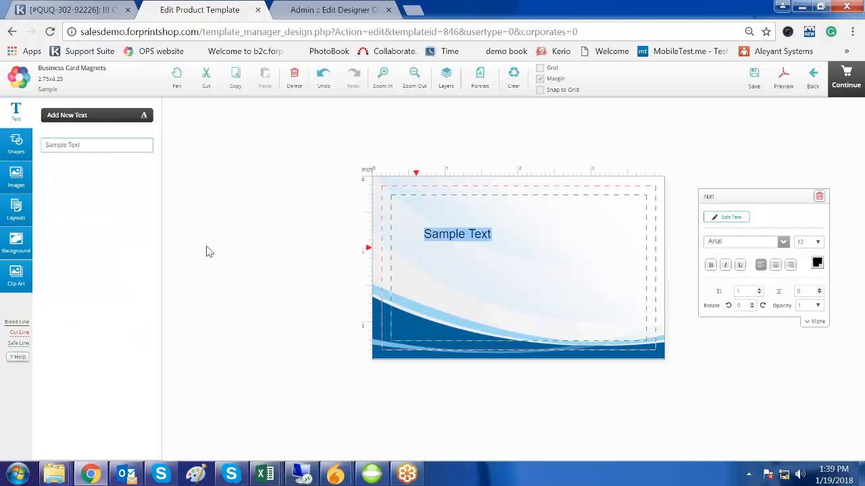
{"action": "type", "text": "NAme"}
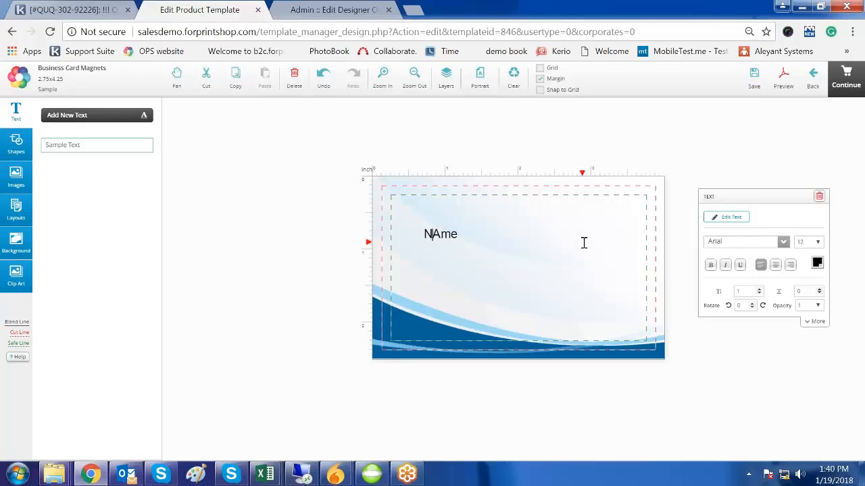
{"action": "type", "text": "a"}
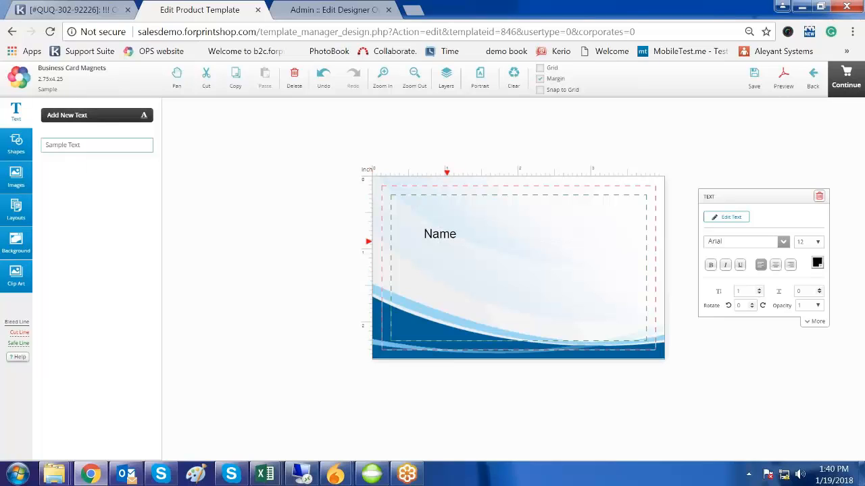
{"action": "left_click", "coordinate": [96, 115]}
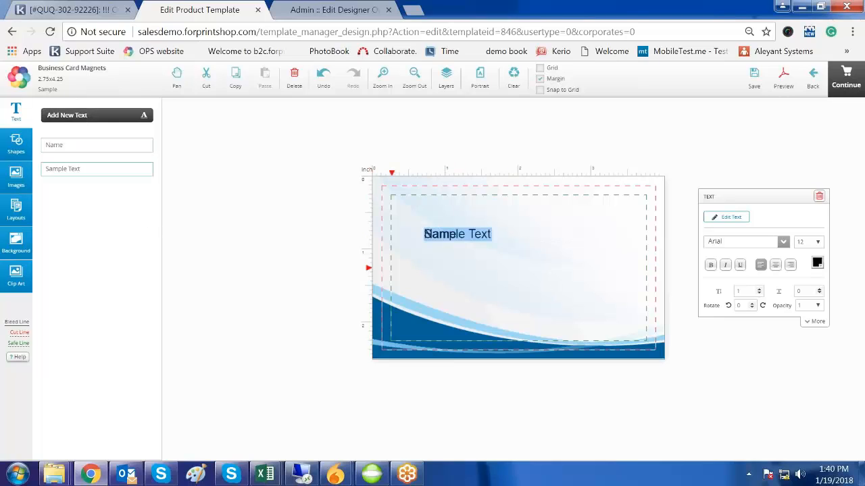
{"action": "left_click", "coordinate": [99, 146]}
{"action": "key", "text": "Tab"}
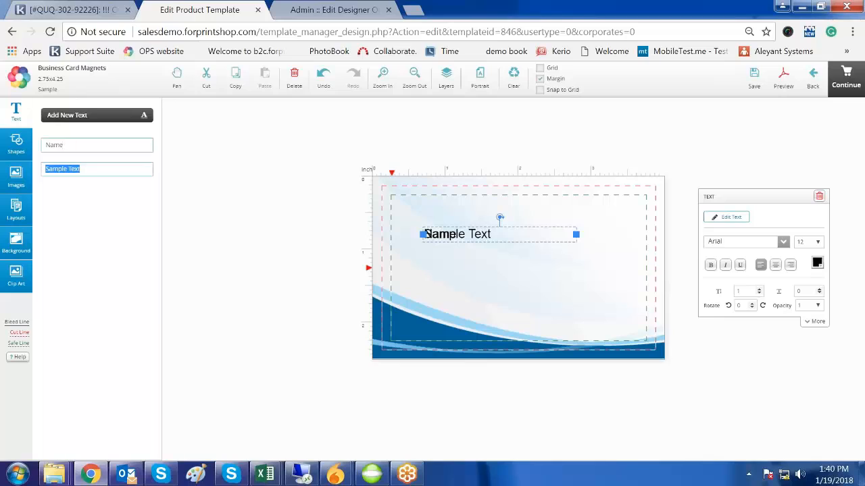
{"action": "type", "text": "D"}
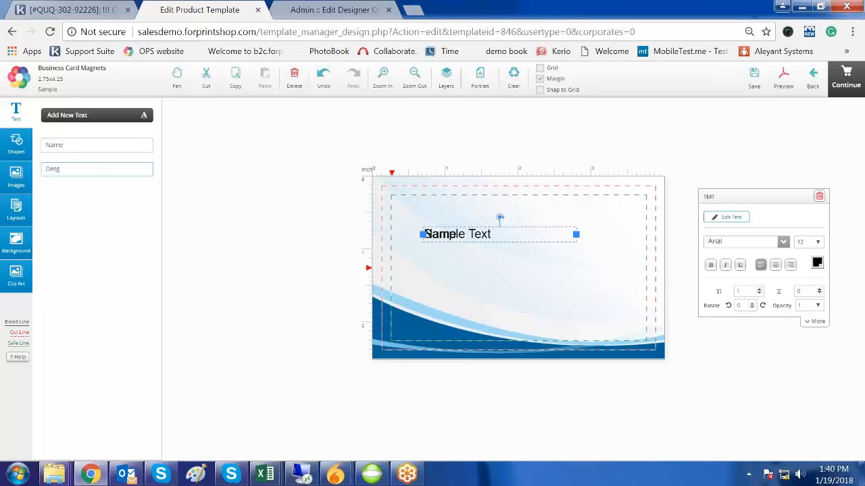
{"action": "type", "text": "esg"}
{"action": "key", "text": "BackSpace"}
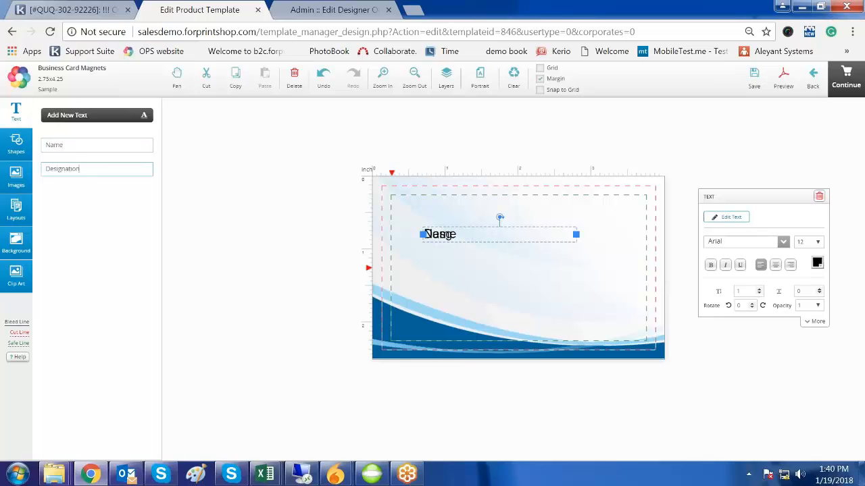
{"action": "type", "text": "ignation"}
- Add two more text items reading Mobile and Email:
{"action": "left_click", "coordinate": [99, 118]}
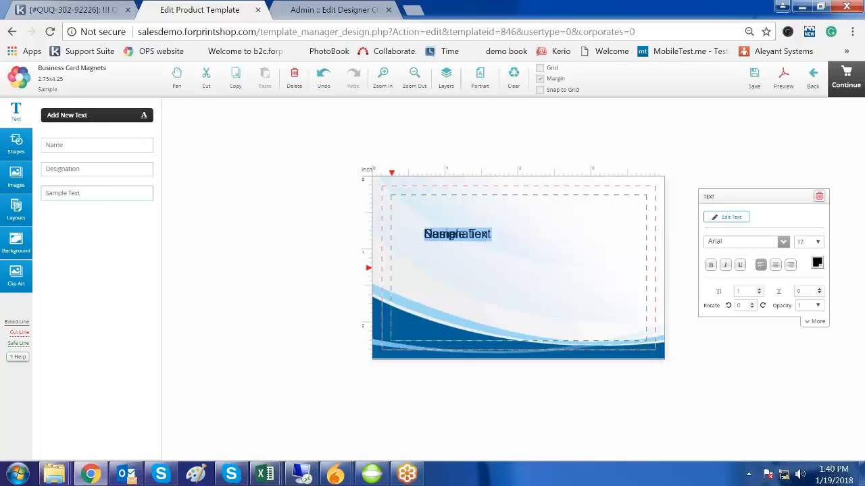
{"action": "left_click", "coordinate": [108, 200]}
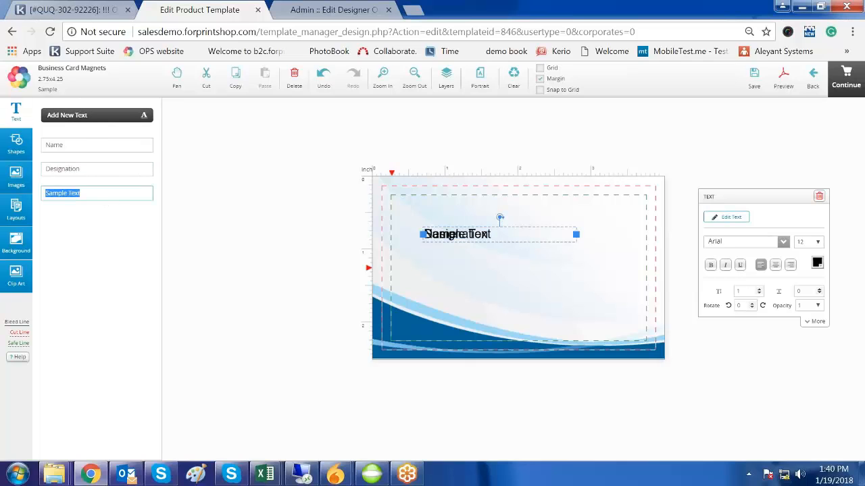
{"action": "type", "text": "Mc"}
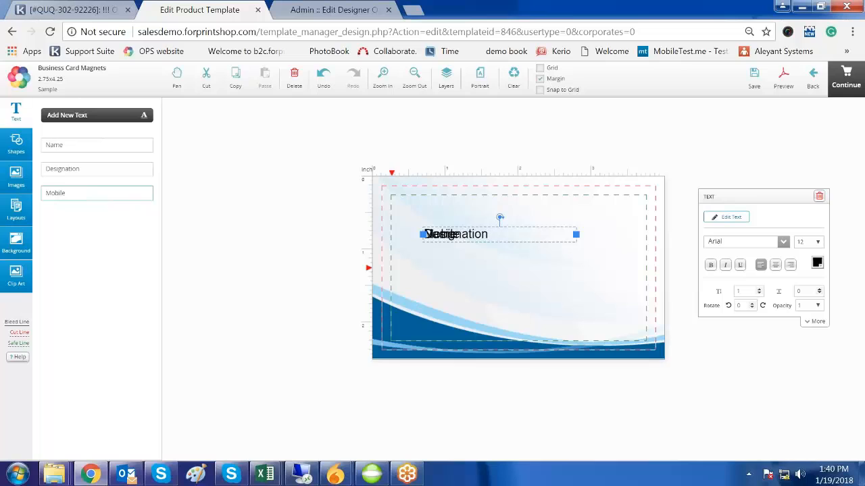
{"action": "left_click", "coordinate": [97, 119]}
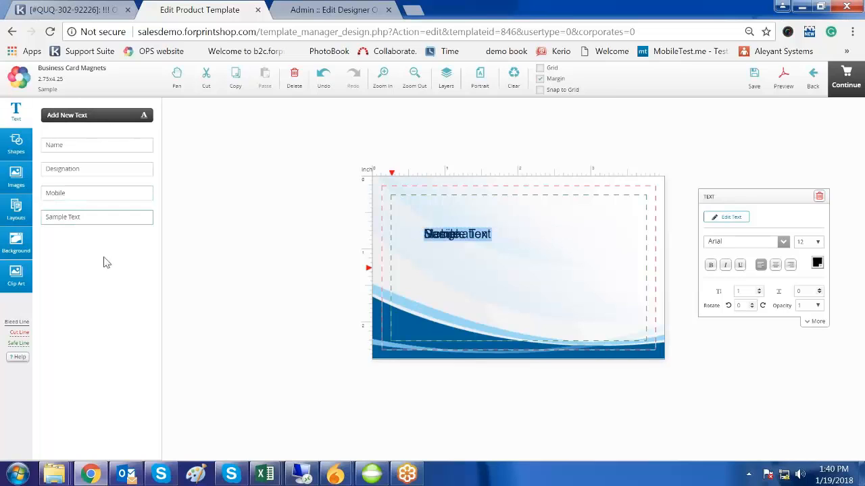
{"action": "left_click", "coordinate": [95, 217]}
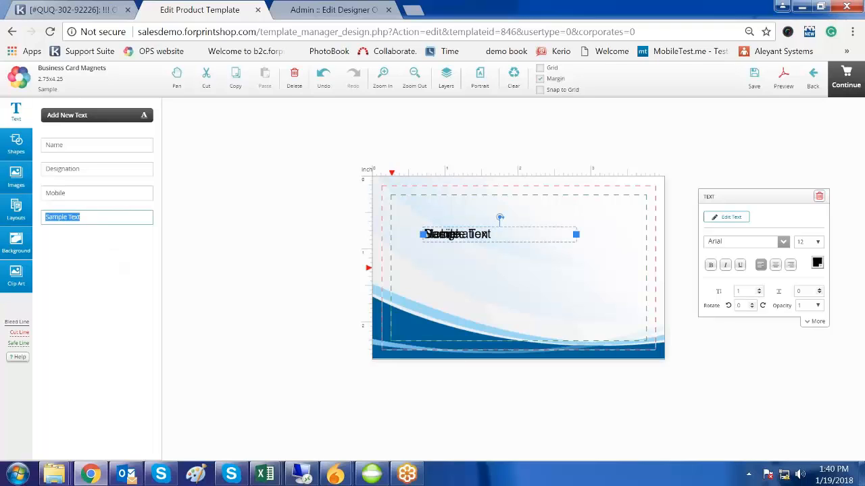
{"action": "type", "text": "Email:"}
- Unstack the texts, placing Name over Designation top-left and Mobile over Email: top-right
{"action": "left_click_drag", "start_coordinate": [488, 233], "coordinate": [488, 268]}
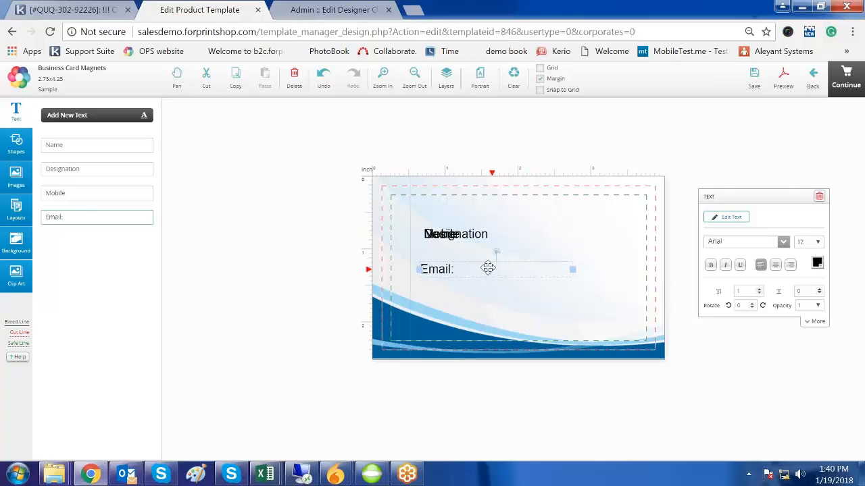
{"action": "left_click_drag", "start_coordinate": [465, 234], "coordinate": [426, 205]}
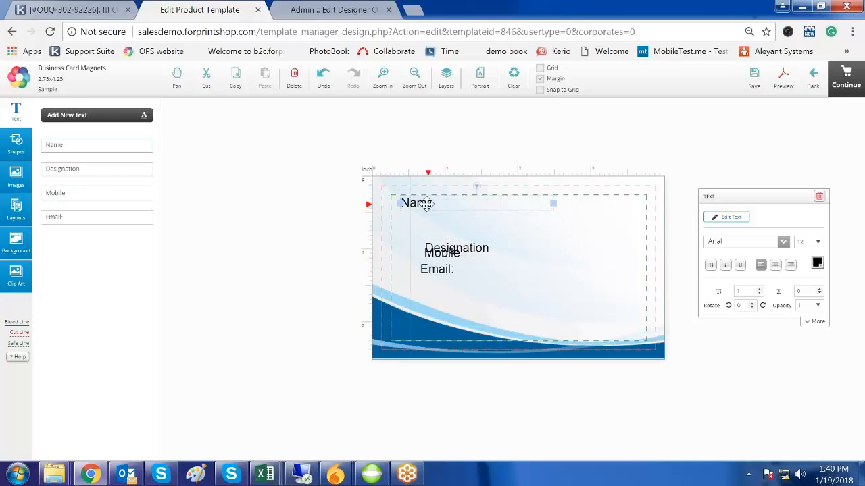
{"action": "left_click", "coordinate": [465, 250]}
{"action": "left_click_drag", "start_coordinate": [467, 236], "coordinate": [626, 204]}
{"action": "left_click_drag", "start_coordinate": [454, 249], "coordinate": [430, 220]}
{"action": "left_click_drag", "start_coordinate": [444, 268], "coordinate": [601, 220]}
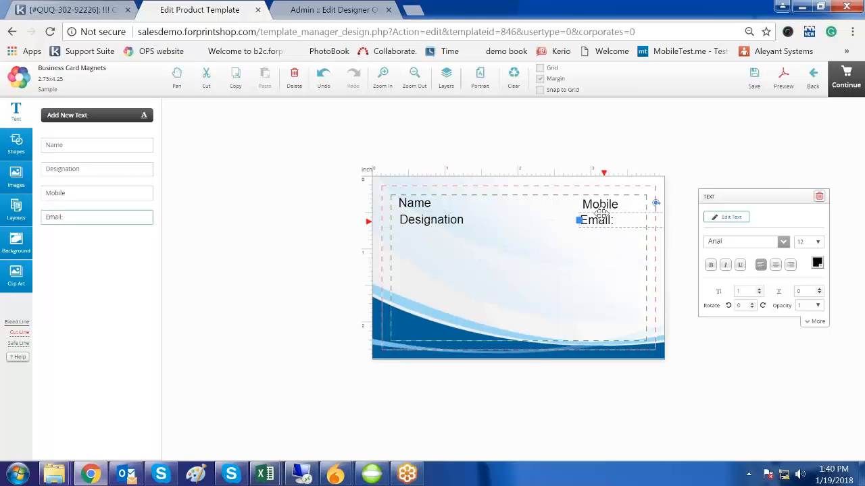
{"action": "left_click", "coordinate": [600, 204]}
{"action": "left_click", "coordinate": [419, 203]}
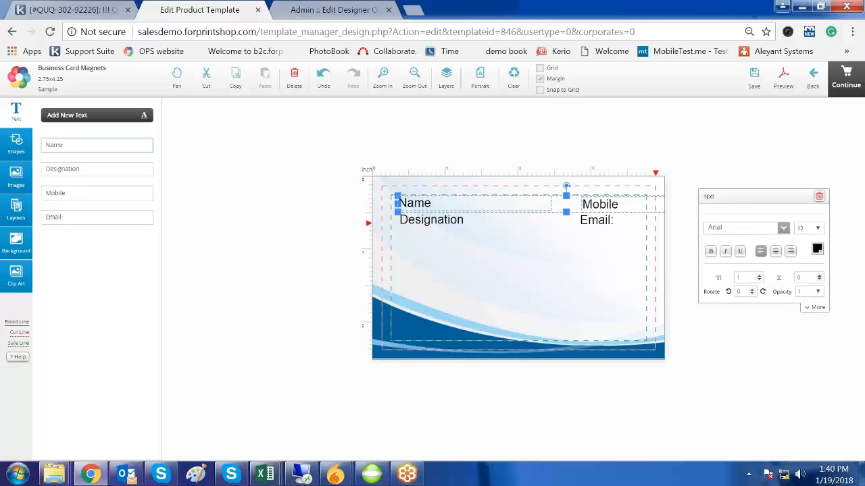
- Bottom-align the Name text, then bottom-align Designation with Email:
{"action": "left_click", "coordinate": [816, 308]}
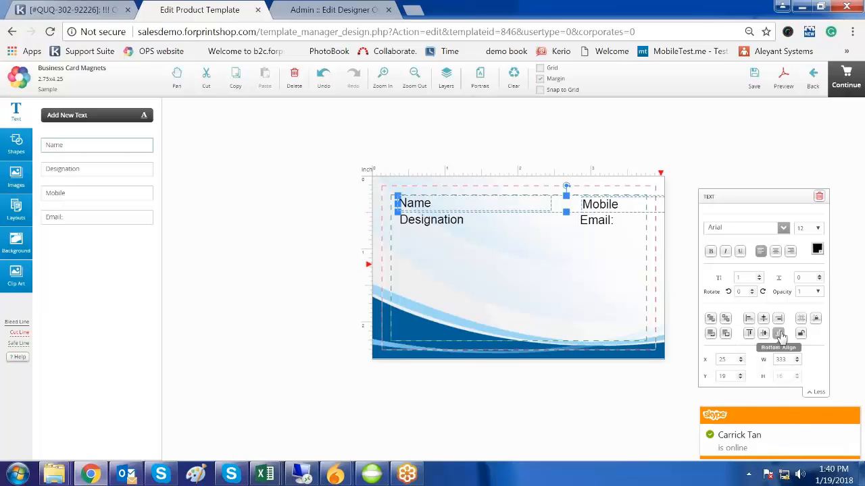
{"action": "left_click", "coordinate": [779, 336]}
{"action": "left_click", "coordinate": [558, 293]}
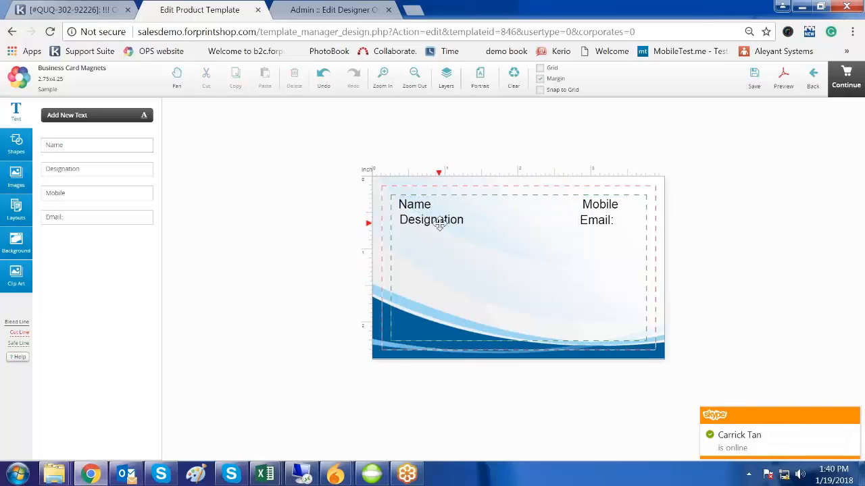
{"action": "left_click", "coordinate": [439, 224]}
{"action": "left_click", "coordinate": [605, 220], "text": "shift"}
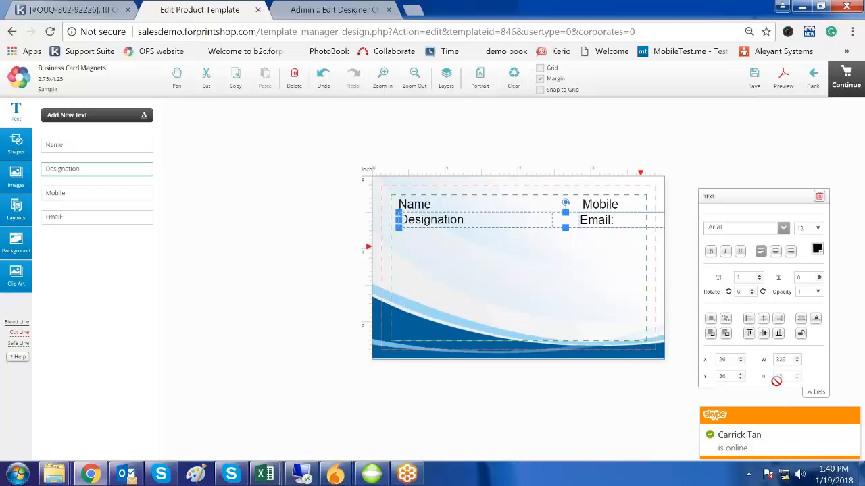
{"action": "left_click", "coordinate": [778, 333]}
{"action": "left_click", "coordinate": [462, 301]}
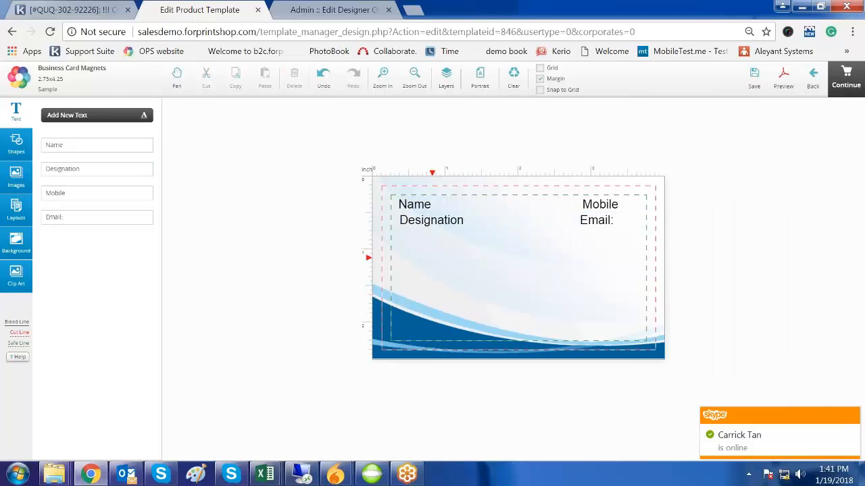
- Left-align Designation under Name and Mobile with Email:
{"action": "left_click", "coordinate": [414, 206]}
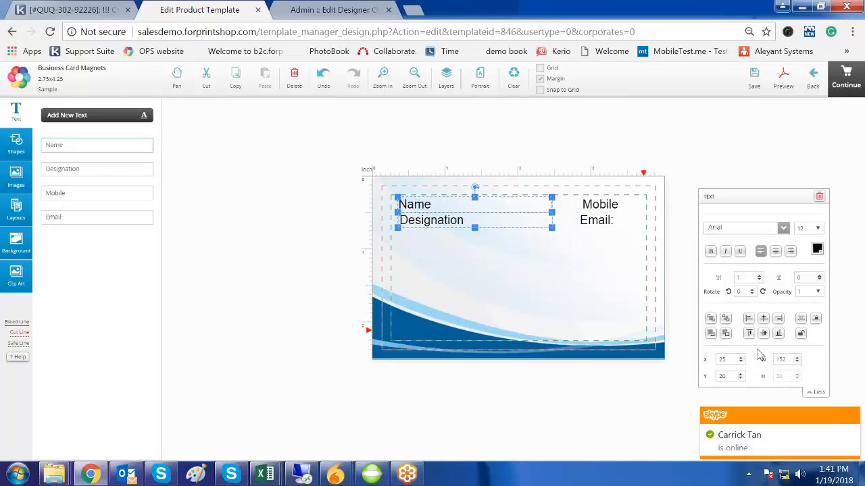
{"action": "left_click", "coordinate": [748, 318]}
{"action": "left_click", "coordinate": [591, 282]}
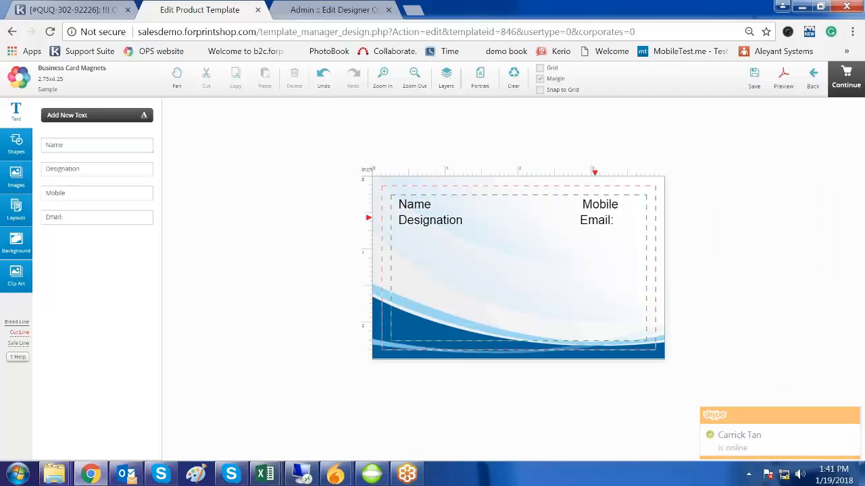
{"action": "left_click", "coordinate": [595, 204]}
{"action": "left_click", "coordinate": [599, 223], "text": "shift"}
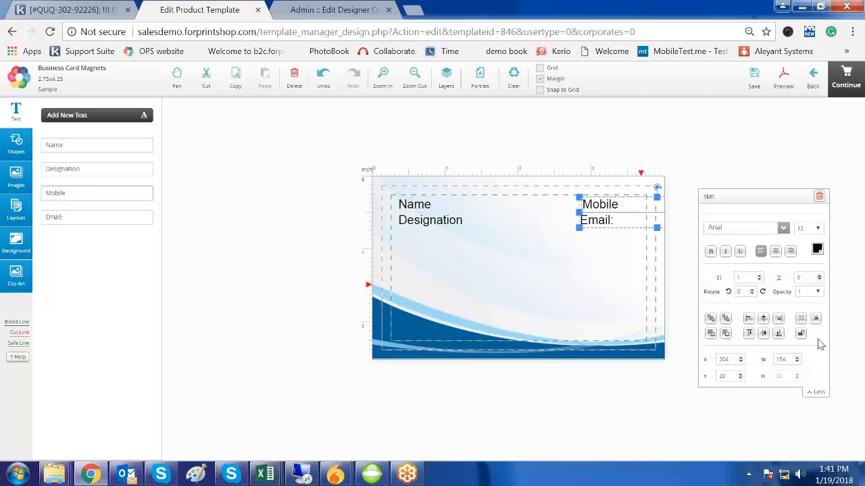
{"action": "left_click", "coordinate": [748, 318]}
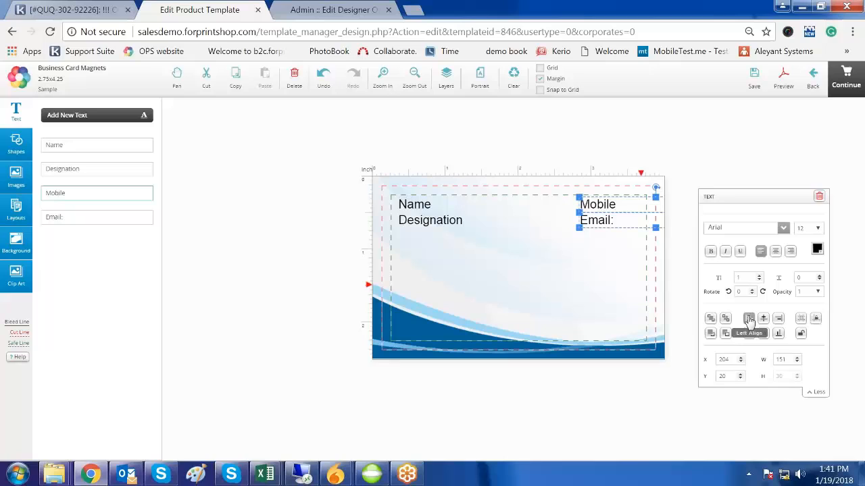
{"action": "left_click", "coordinate": [538, 268]}
- Shift the Mobile and Email: pair slightly left toward the card's centre
{"action": "left_click", "coordinate": [612, 206]}
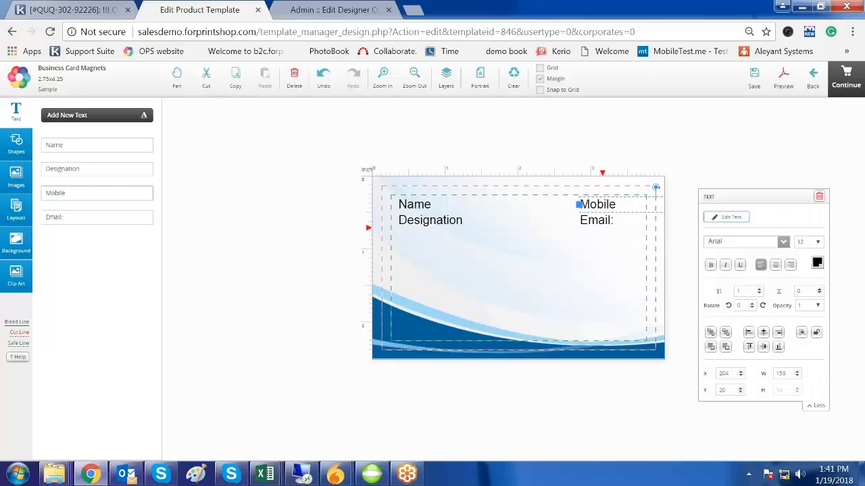
{"action": "left_click", "coordinate": [610, 222], "text": "shift"}
{"action": "left_click_drag", "start_coordinate": [612, 205], "coordinate": [561, 203]}
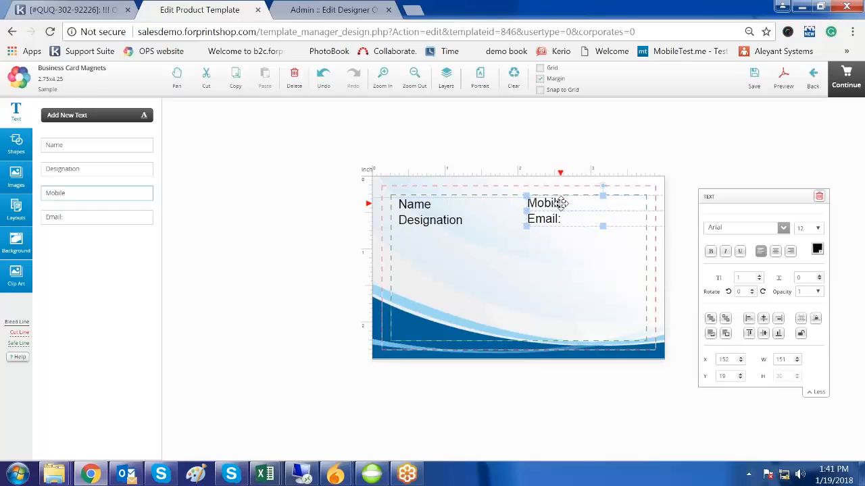
{"action": "left_click", "coordinate": [552, 294]}
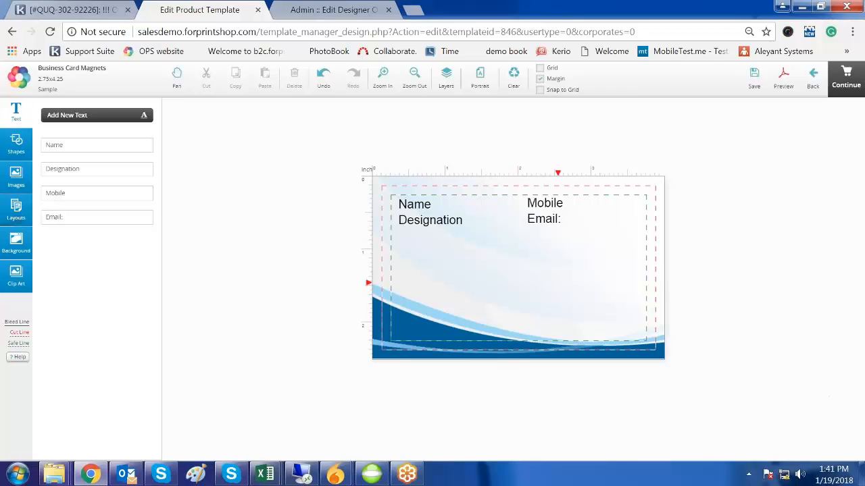
- Add a 'Company Name' text at size 26, widened onto one line and centred mid-card
{"action": "left_click", "coordinate": [80, 118]}
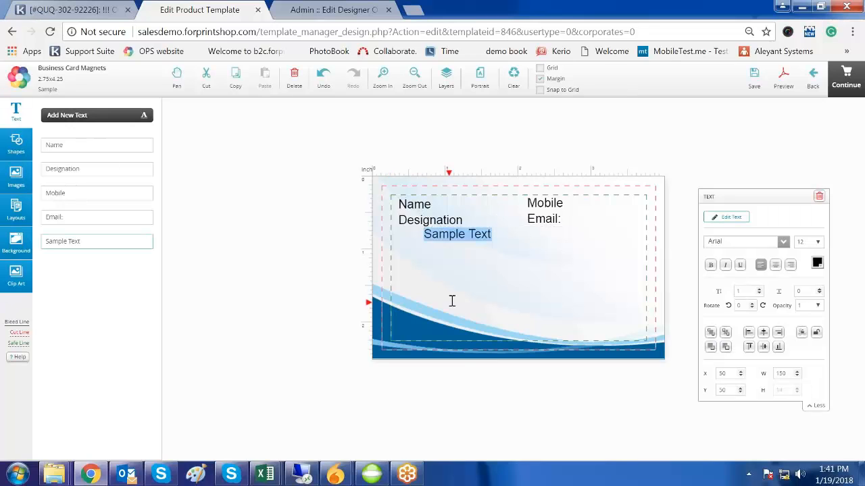
{"action": "type", "text": "Company Name"}
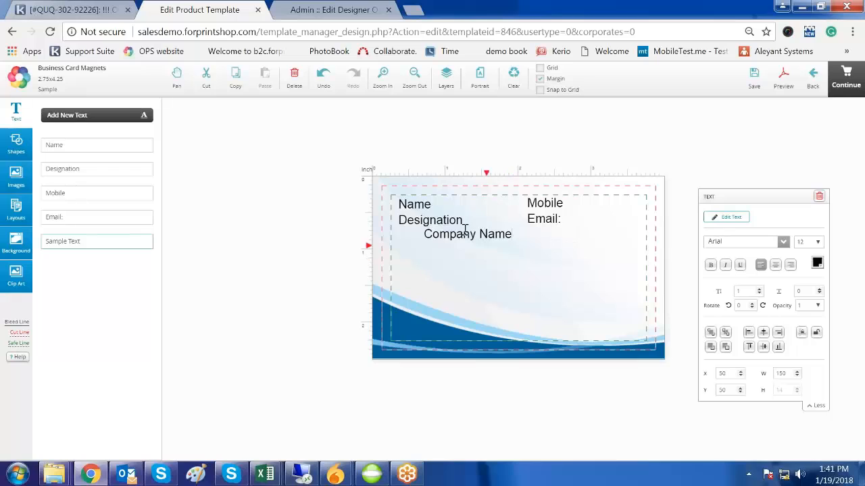
{"action": "left_click_drag", "start_coordinate": [467, 236], "coordinate": [513, 275]}
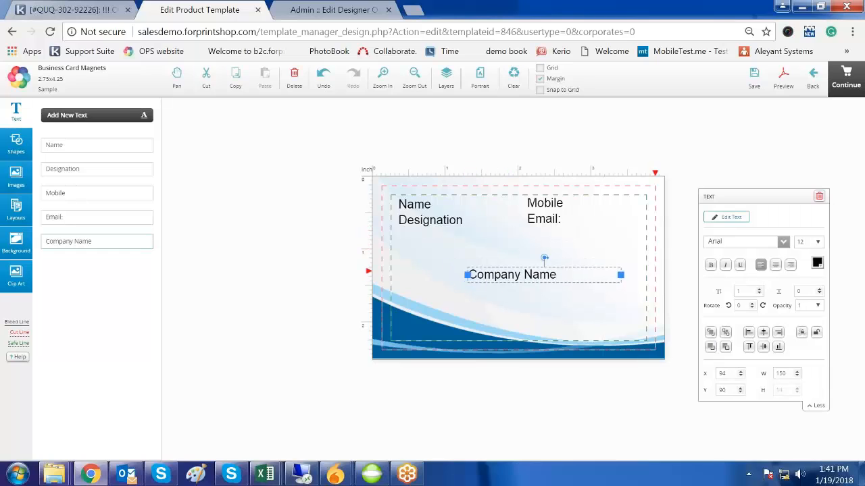
{"action": "left_click", "coordinate": [818, 247]}
{"action": "left_click", "coordinate": [801, 336]}
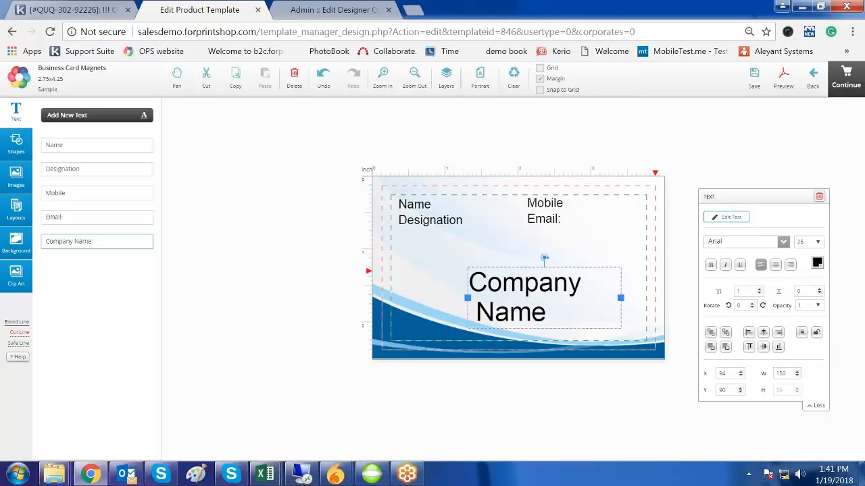
{"action": "left_click_drag", "start_coordinate": [467, 298], "coordinate": [412, 289]}
{"action": "left_click_drag", "start_coordinate": [531, 282], "coordinate": [529, 266]}
{"action": "left_click", "coordinate": [544, 304]}
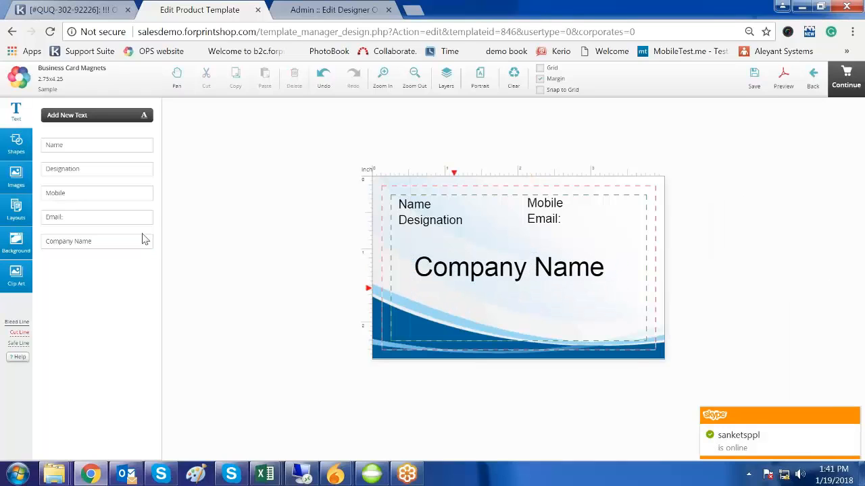
- Add a rectangle, move it to the card's left edge, then delete it
{"action": "left_click", "coordinate": [16, 144]}
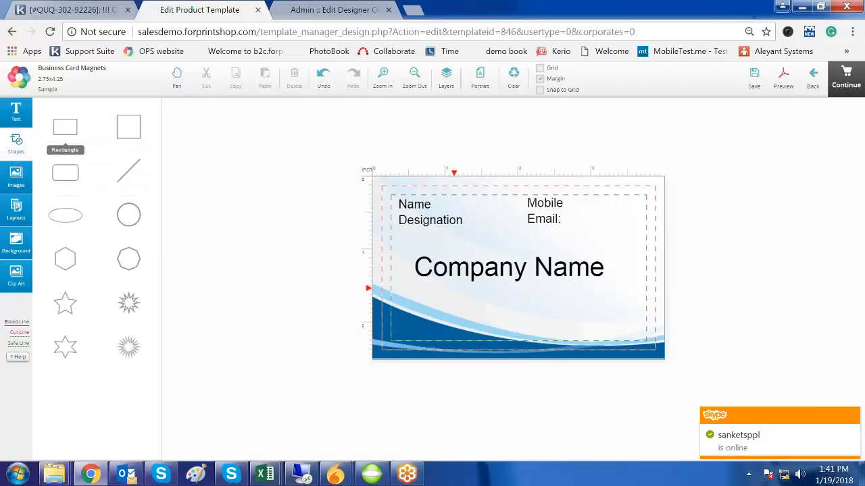
{"action": "left_click", "coordinate": [64, 127]}
{"action": "left_click_drag", "start_coordinate": [459, 274], "coordinate": [388, 276]}
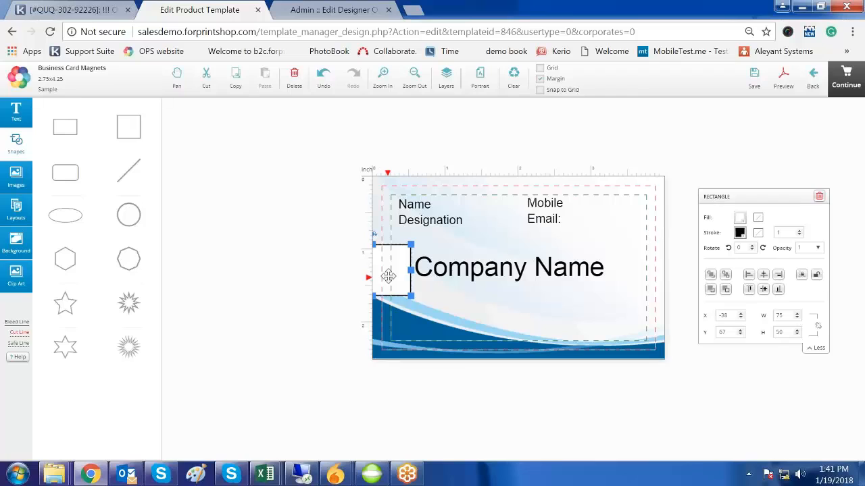
{"action": "key", "text": "Delete"}
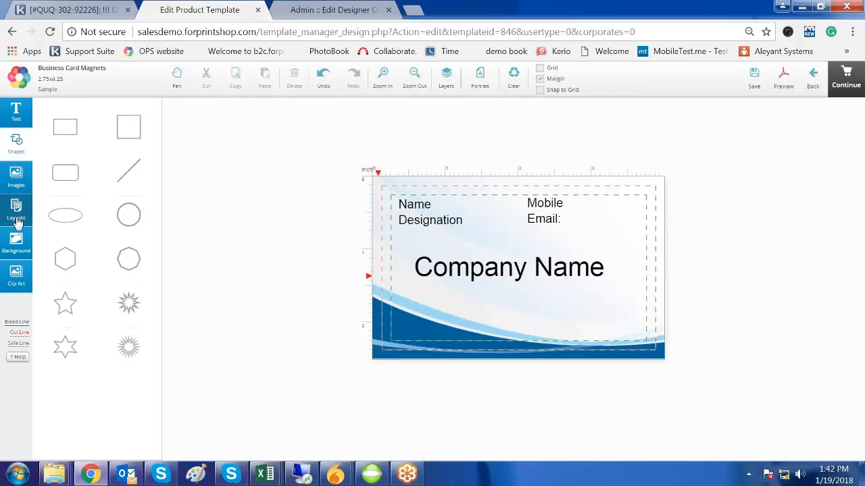
- Browse the clip art, uploaded images and the full Image Gallery, then close the gallery
{"action": "left_click", "coordinate": [21, 282]}
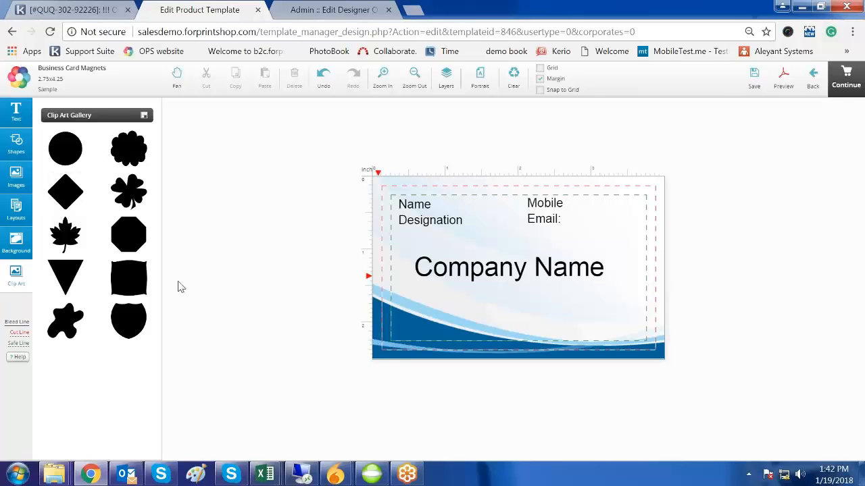
{"action": "left_click", "coordinate": [14, 183]}
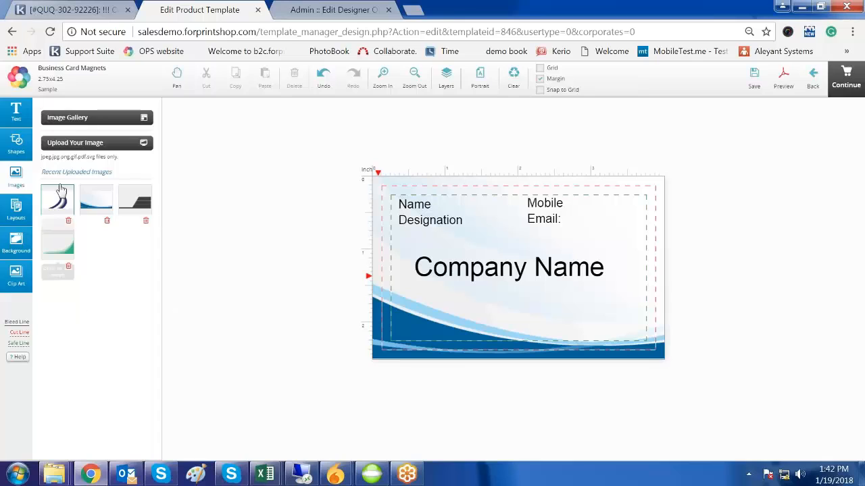
{"action": "left_click", "coordinate": [67, 117]}
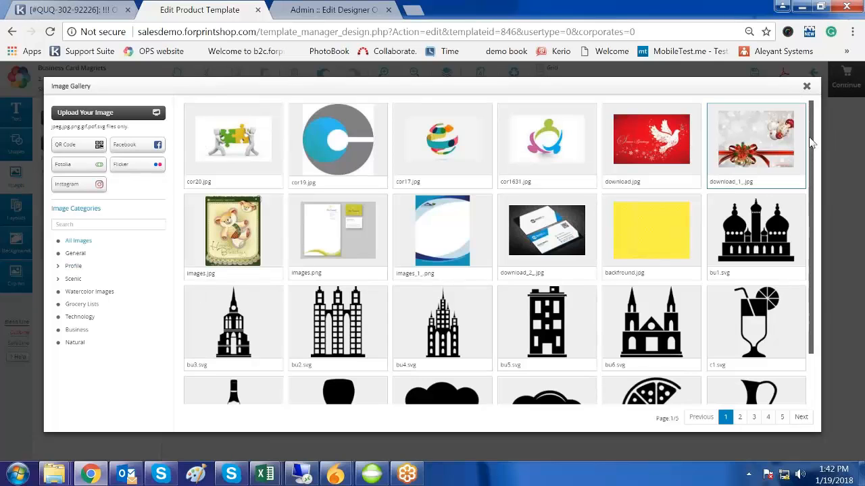
{"action": "left_click_drag", "start_coordinate": [810, 143], "coordinate": [829, 290]}
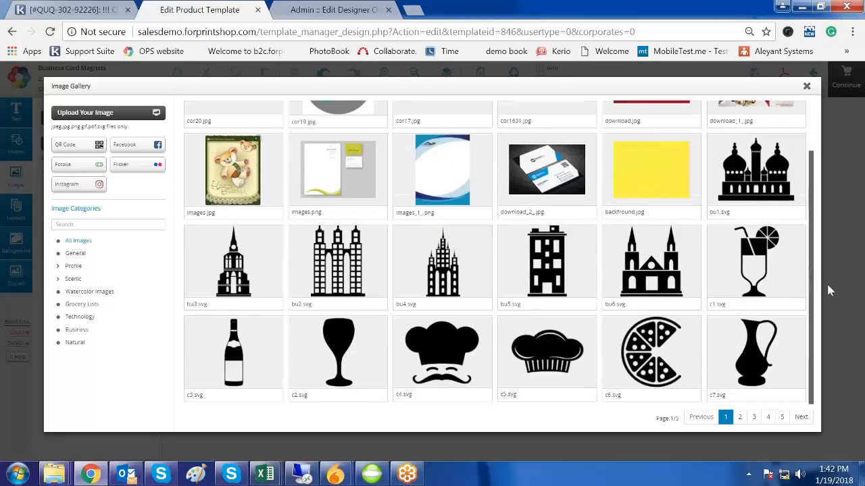
{"action": "left_click", "coordinate": [807, 88]}
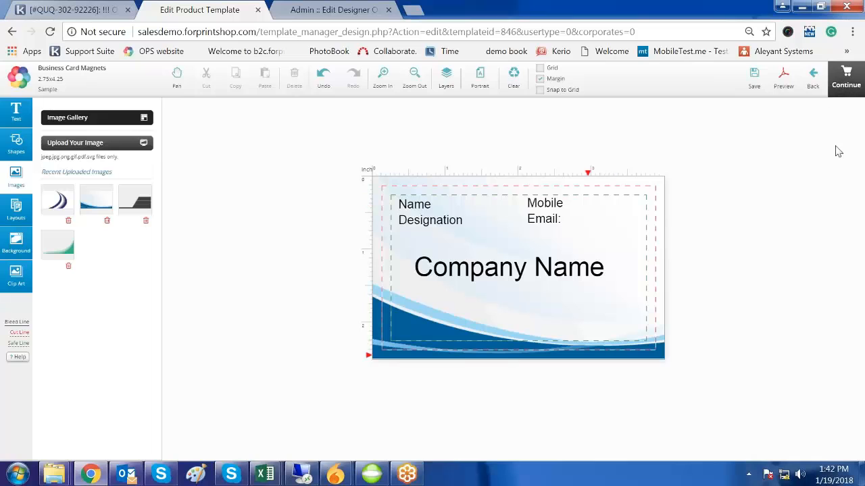
- Save the design and preview the Business Card Magnets template from Product Templates
{"action": "left_click", "coordinate": [846, 78]}
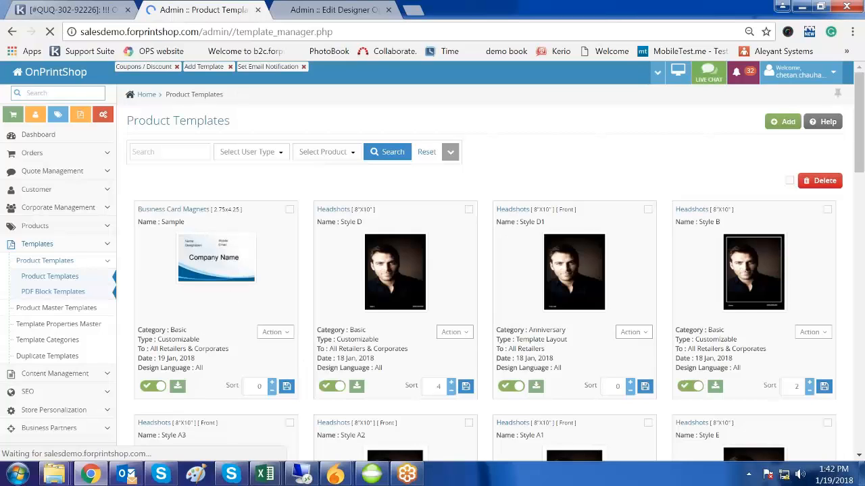
{"action": "left_click_drag", "start_coordinate": [148, 209], "coordinate": [211, 210]}
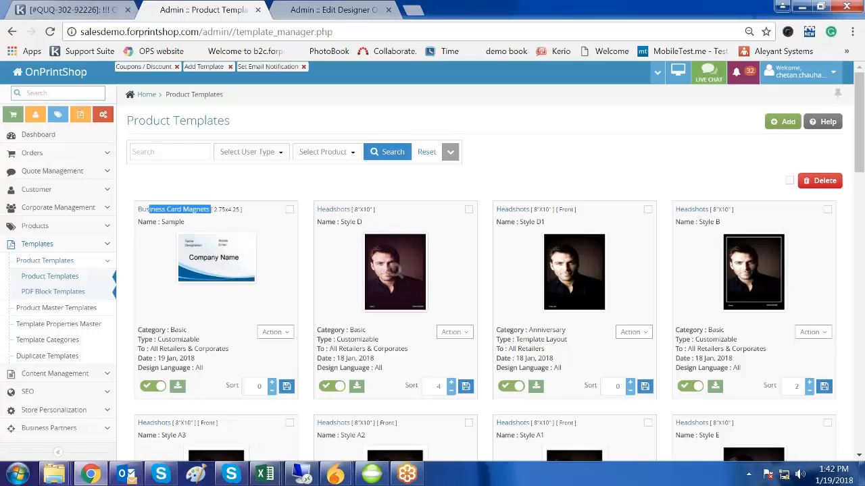
{"action": "left_click", "coordinate": [274, 334]}
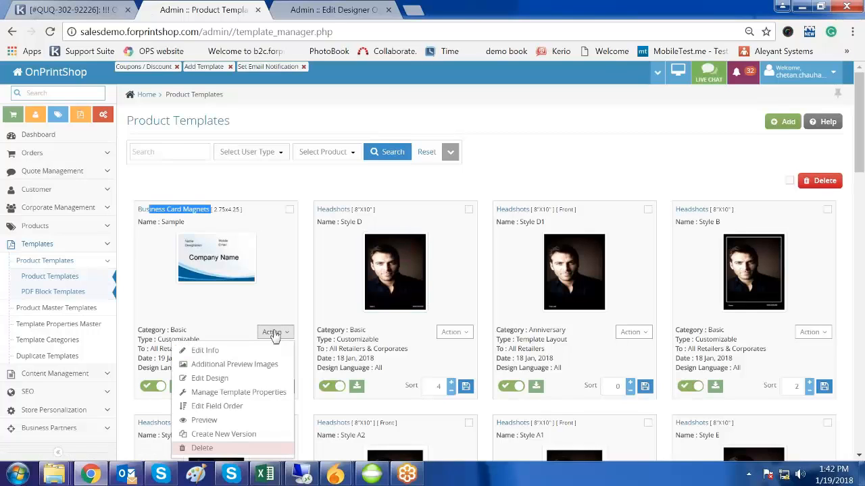
{"action": "left_click", "coordinate": [244, 420]}
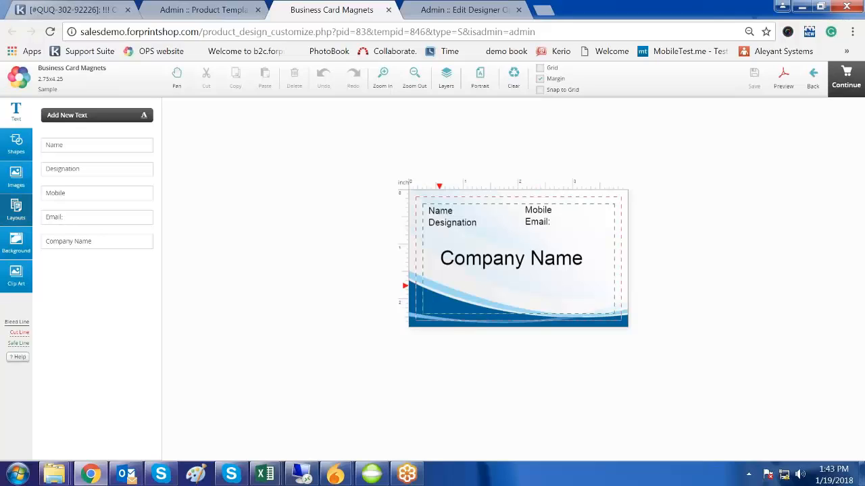
- Add a circle, drag it to the card's bottom-left corner, then delete it
{"action": "left_click", "coordinate": [17, 244]}
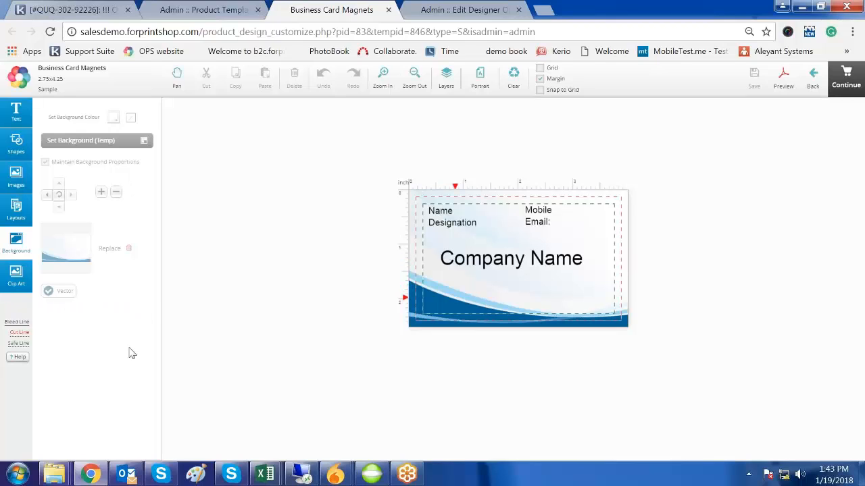
{"action": "left_click", "coordinate": [16, 143]}
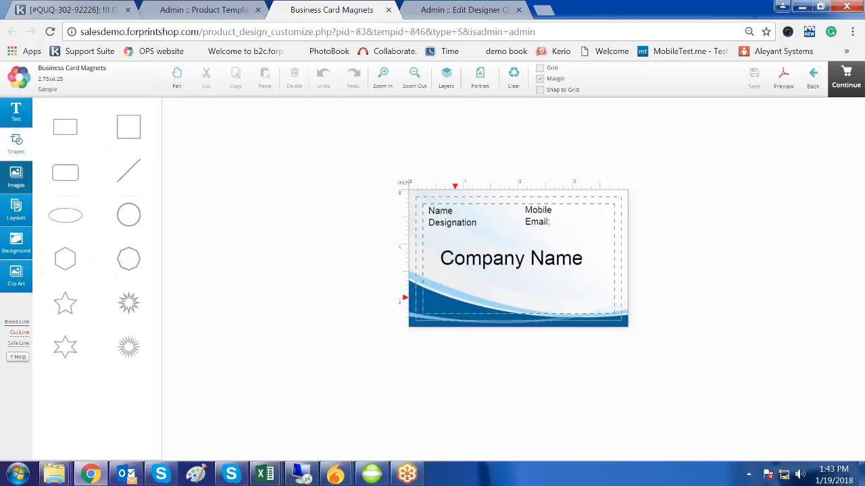
{"action": "left_click", "coordinate": [133, 230]}
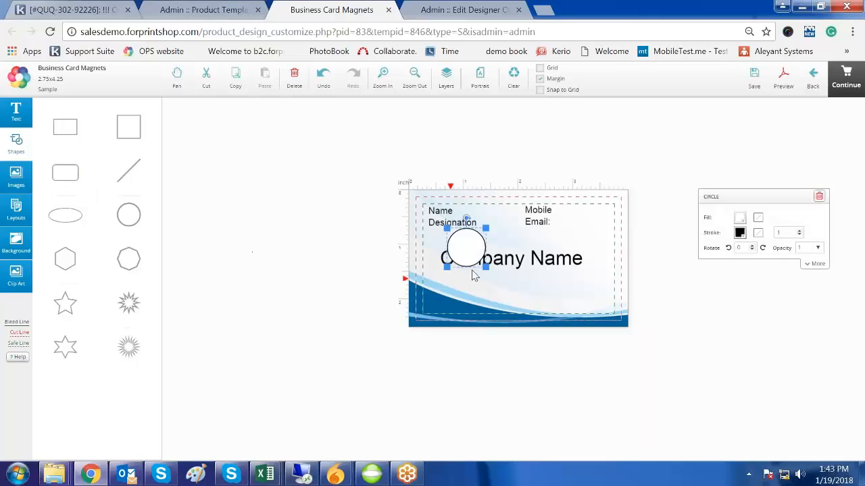
{"action": "left_click_drag", "start_coordinate": [447, 308], "coordinate": [424, 322]}
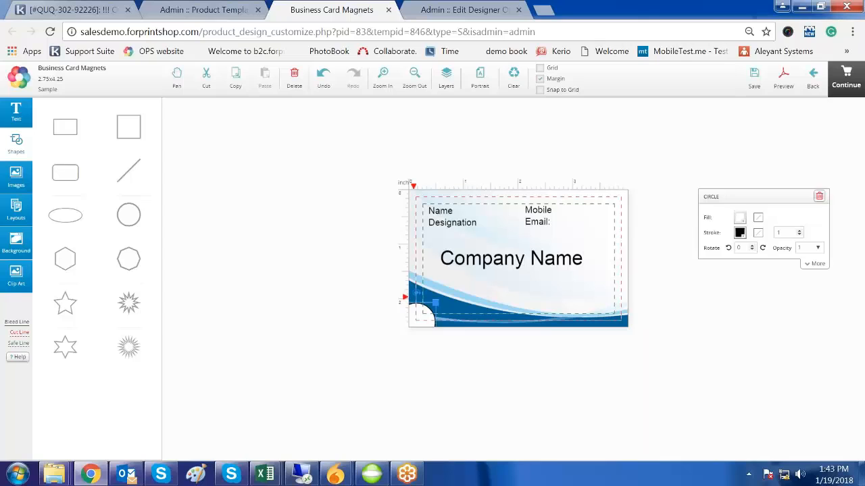
{"action": "key", "text": "Delete"}
- Upload Clown.png from the My Training > IMages > Sample Images > Mixed folder
{"action": "left_click", "coordinate": [16, 177]}
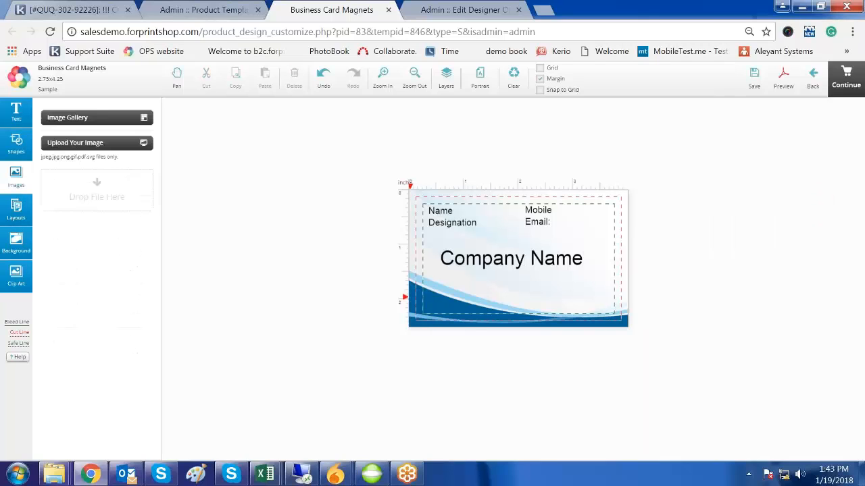
{"action": "left_click", "coordinate": [75, 143]}
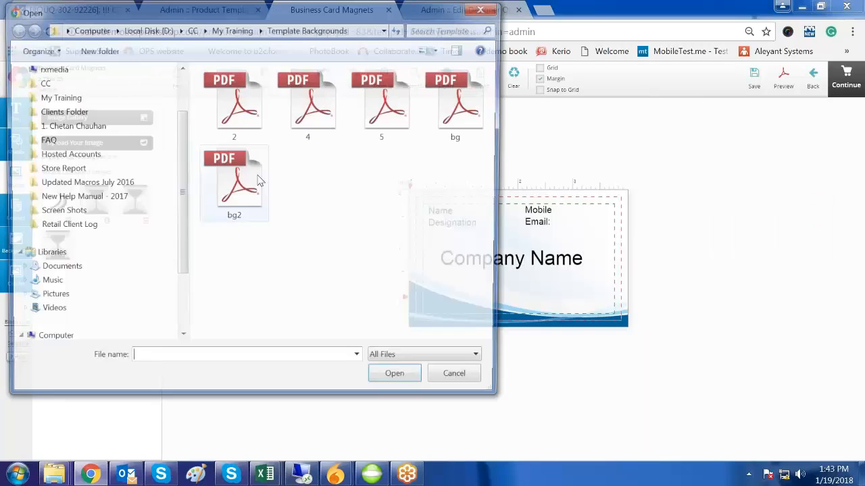
{"action": "left_click", "coordinate": [232, 29]}
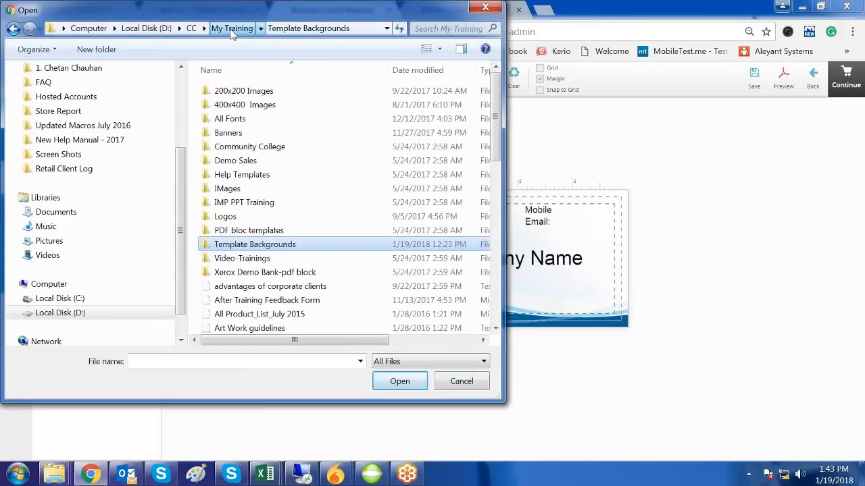
{"action": "double_click", "coordinate": [228, 188]}
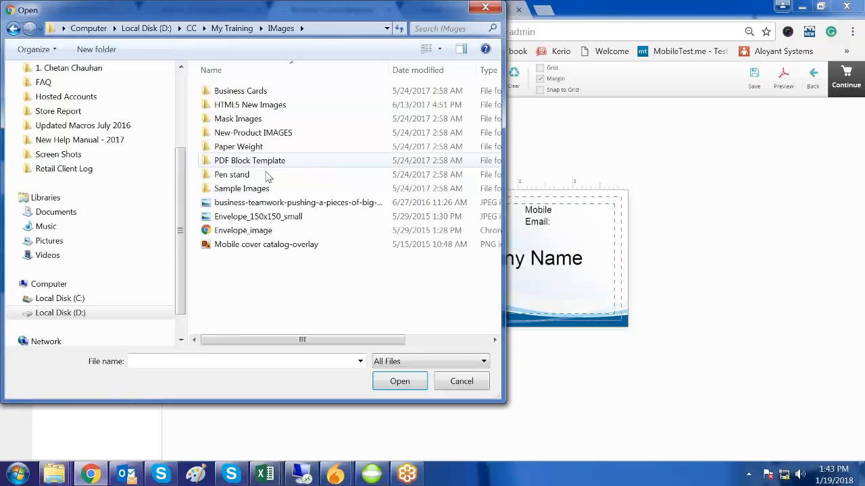
{"action": "double_click", "coordinate": [237, 190]}
{"action": "double_click", "coordinate": [226, 122]}
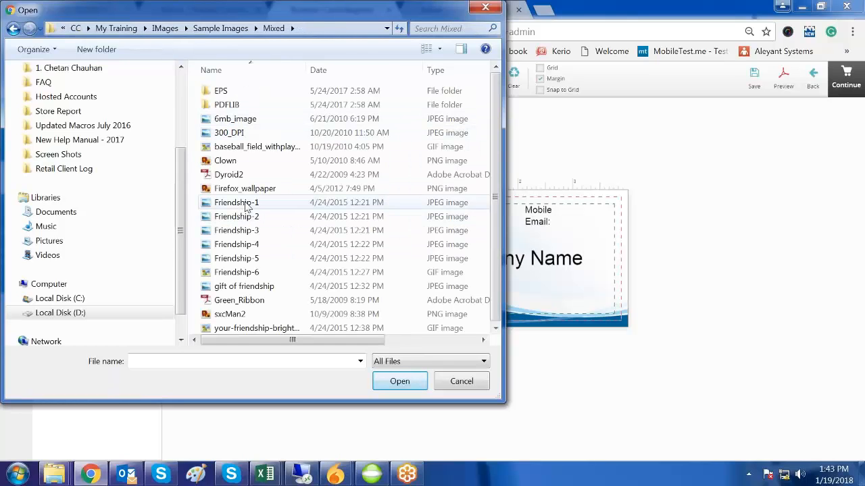
{"action": "double_click", "coordinate": [227, 161]}
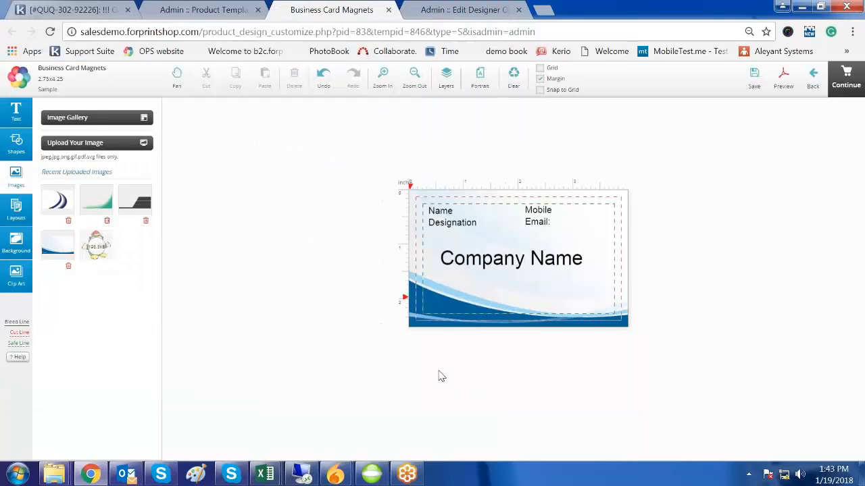
- Place the clown on the card, delete both copies, and remove Clown.png from recent uploads
{"action": "left_click", "coordinate": [98, 248]}
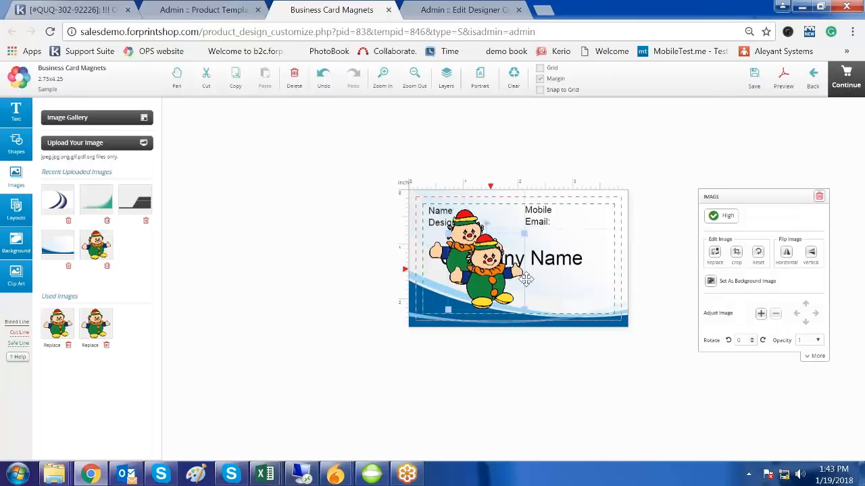
{"action": "left_click_drag", "start_coordinate": [506, 274], "coordinate": [610, 297]}
{"action": "key", "text": "Delete"}
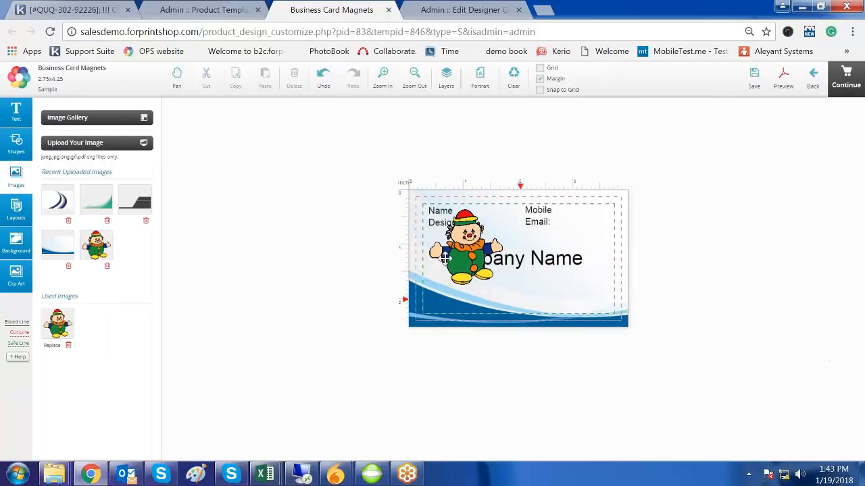
{"action": "left_click_drag", "start_coordinate": [467, 242], "coordinate": [603, 298]}
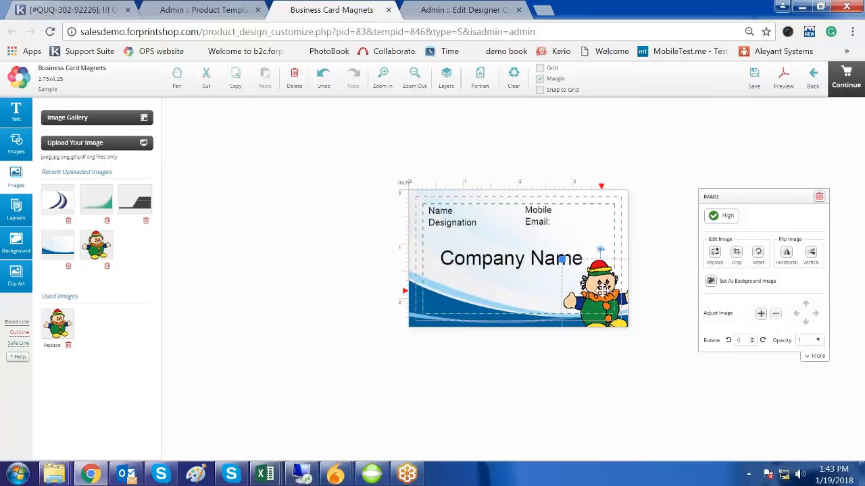
{"action": "key", "text": "Delete"}
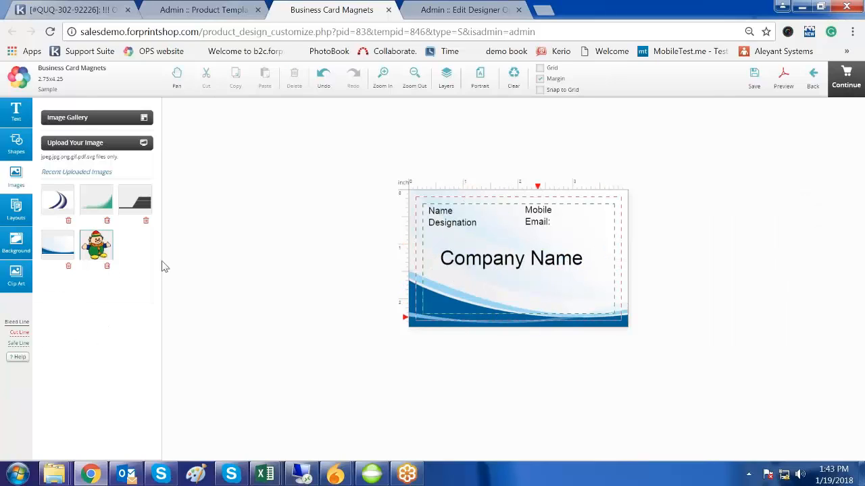
{"action": "left_click", "coordinate": [98, 248]}
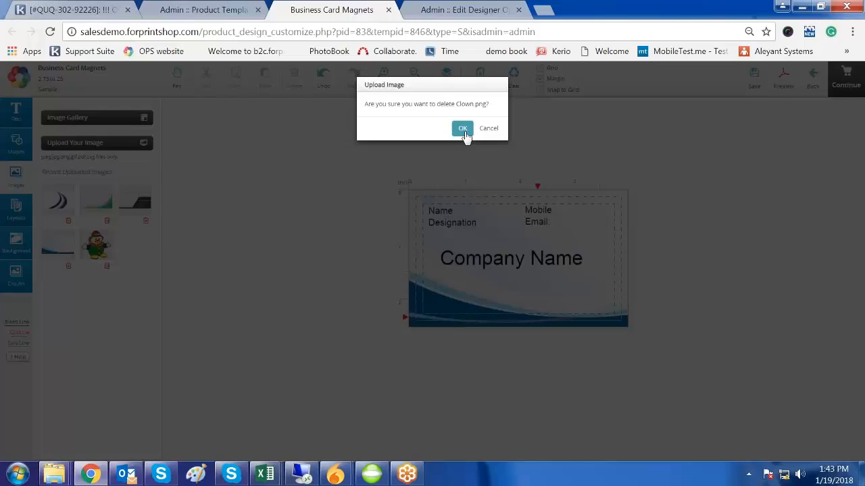
{"action": "left_click", "coordinate": [462, 128]}
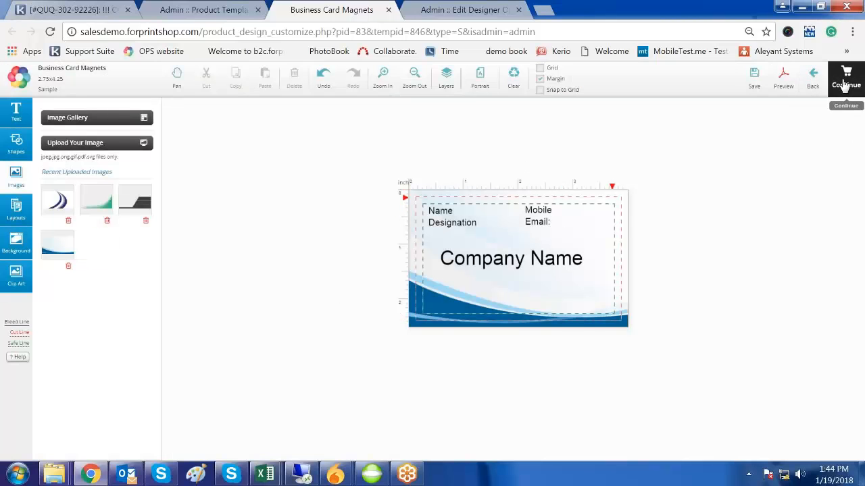
- Replace the Mobile placeholder with the phone number
{"action": "left_click", "coordinate": [537, 211]}
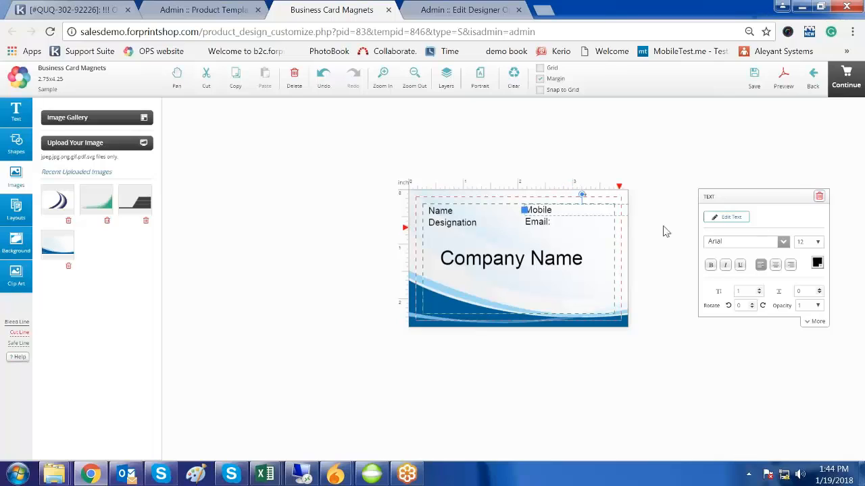
{"action": "left_click", "coordinate": [729, 218]}
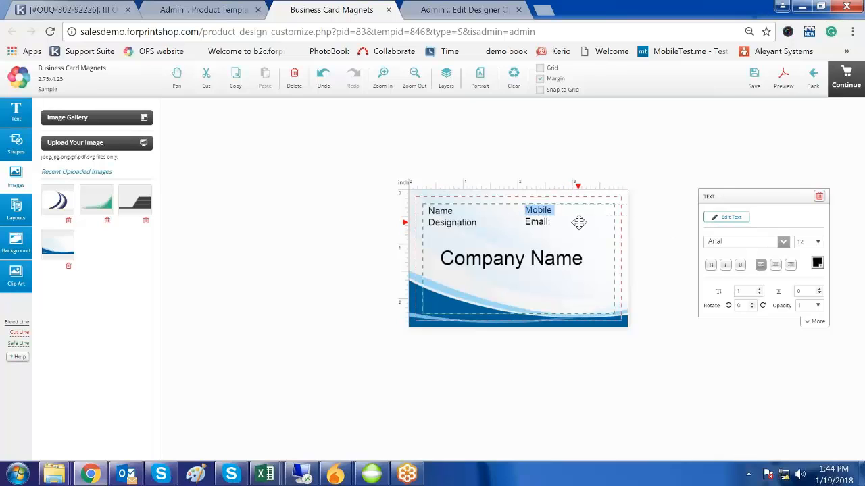
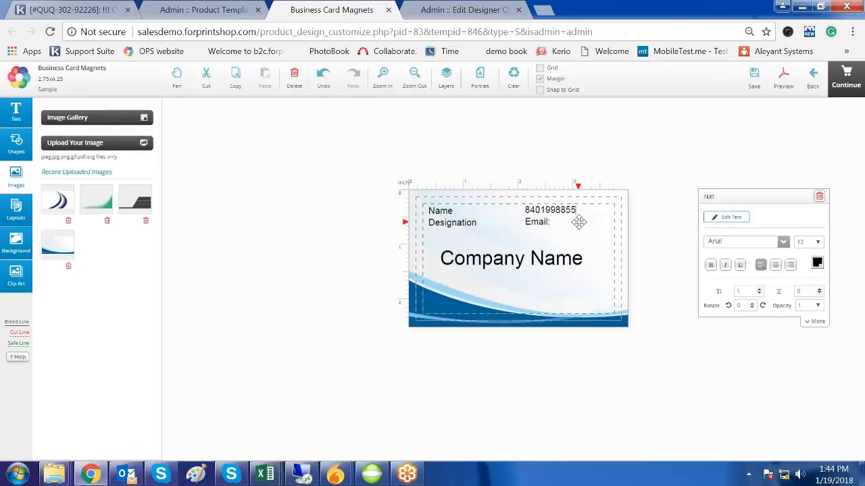
- Replace the Name placeholder with the person's first name
{"action": "left_click", "coordinate": [443, 211]}
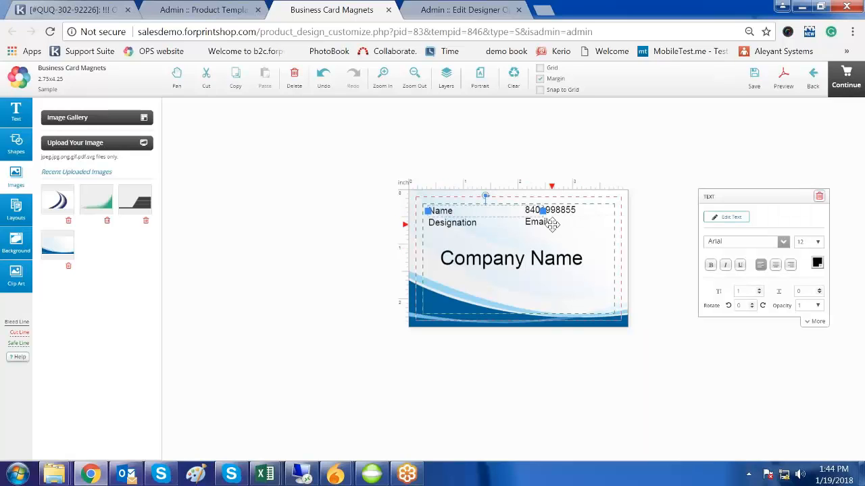
{"action": "left_click", "coordinate": [726, 216]}
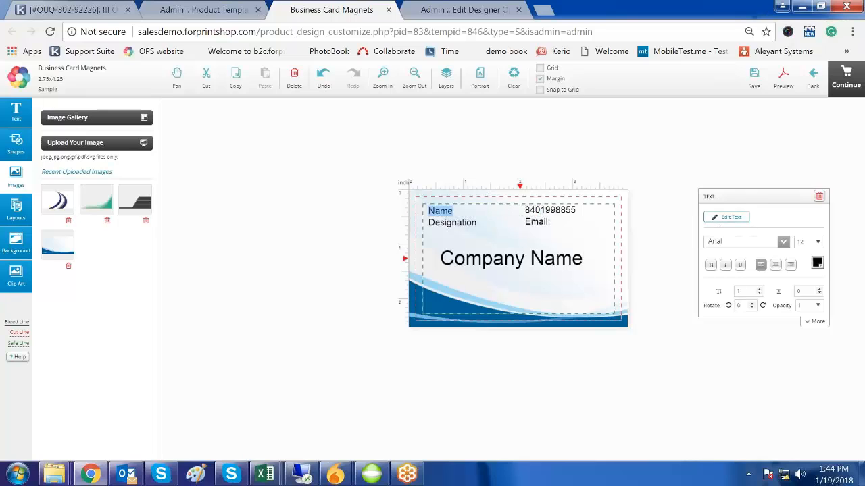
{"action": "type", "text": "Chetan"}
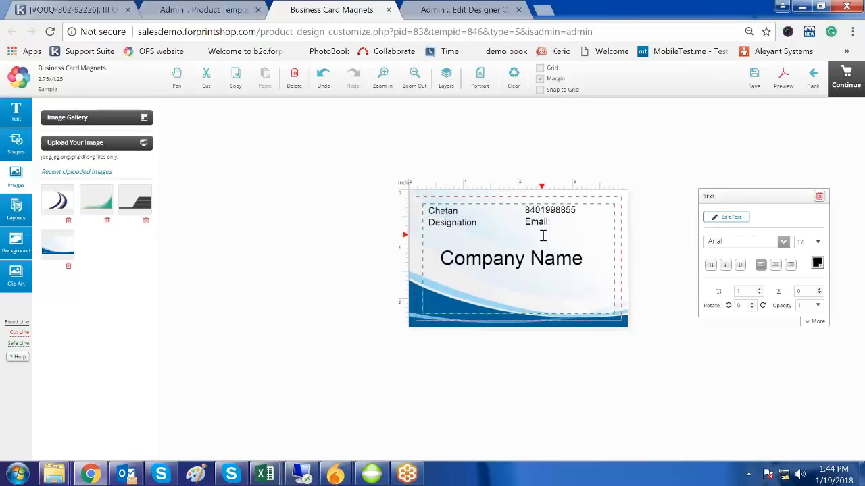
{"action": "left_click", "coordinate": [452, 222]}
- Change Designation to Manager, enter the e-mail address, and rename the company to Radixweb
{"action": "left_click", "coordinate": [17, 114]}
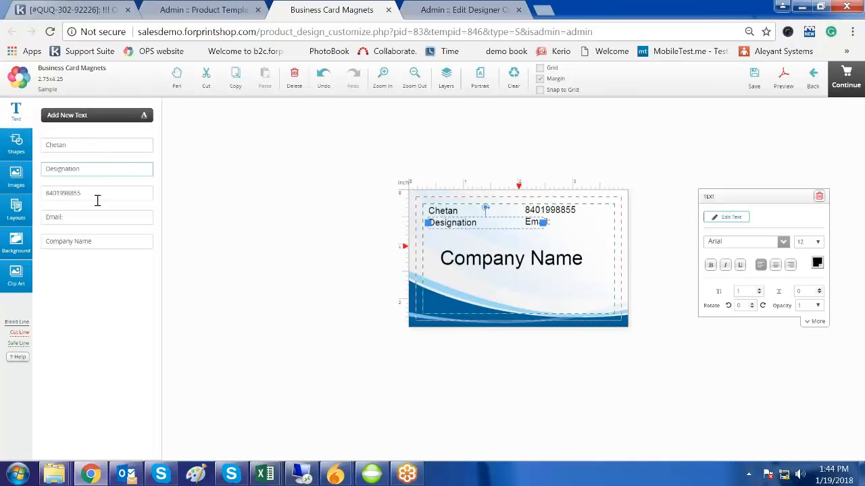
{"action": "double_click", "coordinate": [46, 169]}
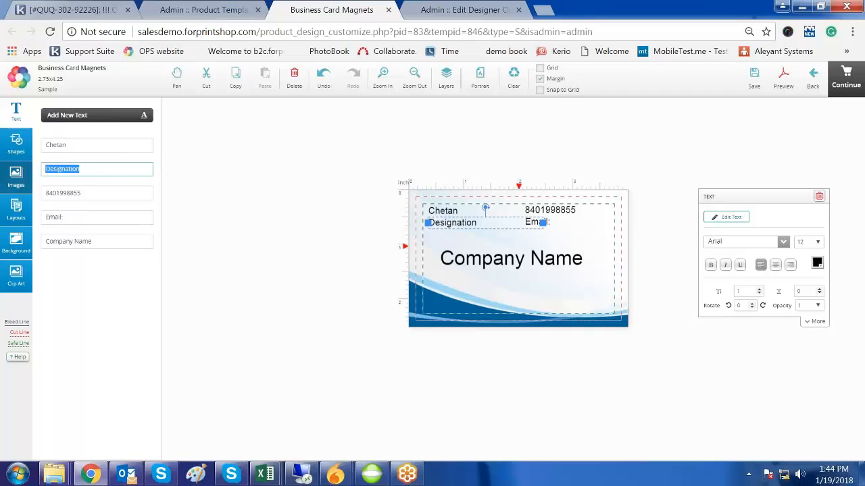
{"action": "type", "text": "Manager"}
{"action": "left_click_drag", "start_coordinate": [67, 217], "coordinate": [45, 218]}
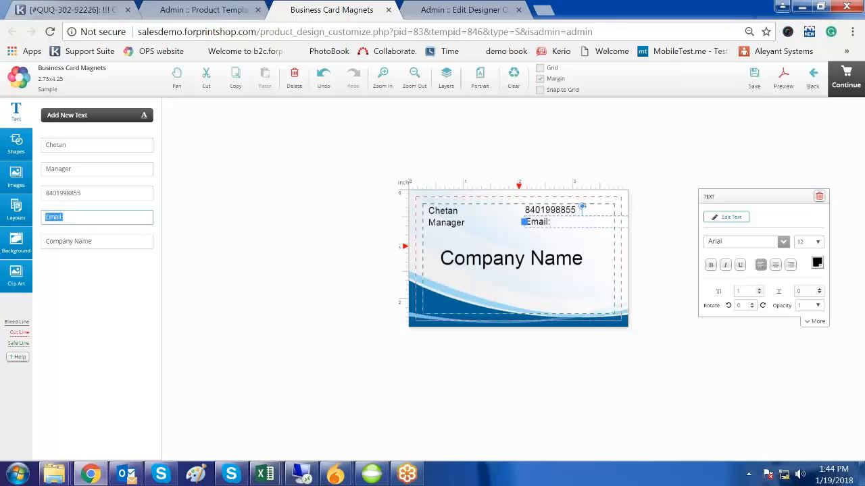
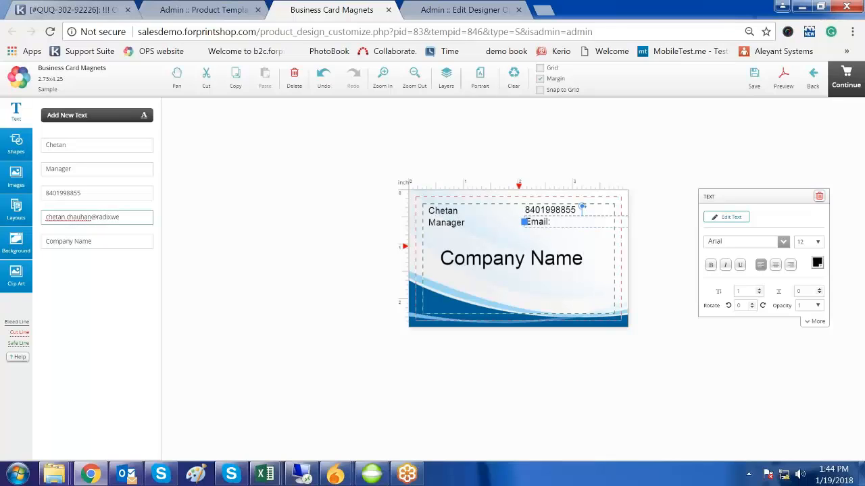
{"action": "left_click", "coordinate": [102, 240]}
{"action": "key", "text": "ctrl+a"}
{"action": "type", "text": "R"}
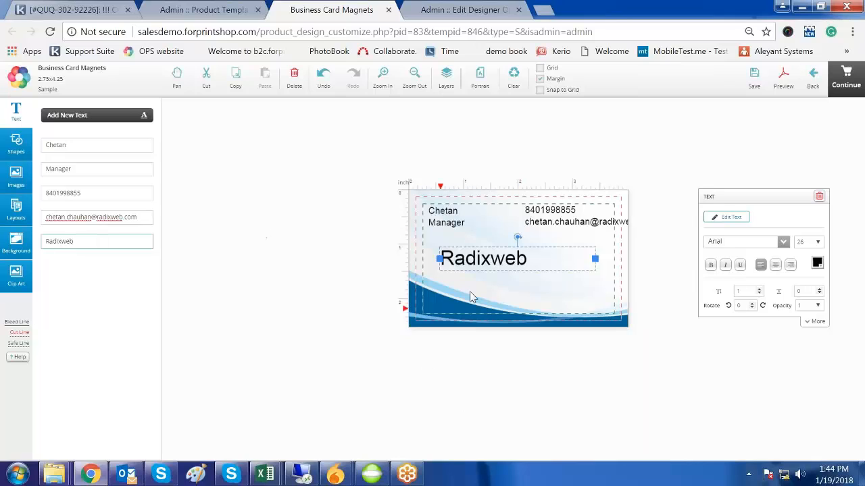
- Centre-align the Radixweb text and move it to the card's horizontal centre
{"action": "left_click_drag", "start_coordinate": [490, 257], "coordinate": [515, 261]}
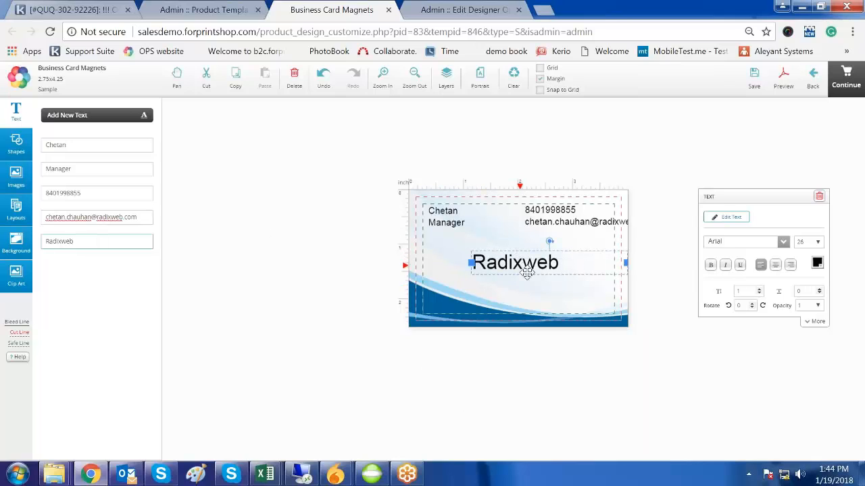
{"action": "left_click", "coordinate": [775, 264]}
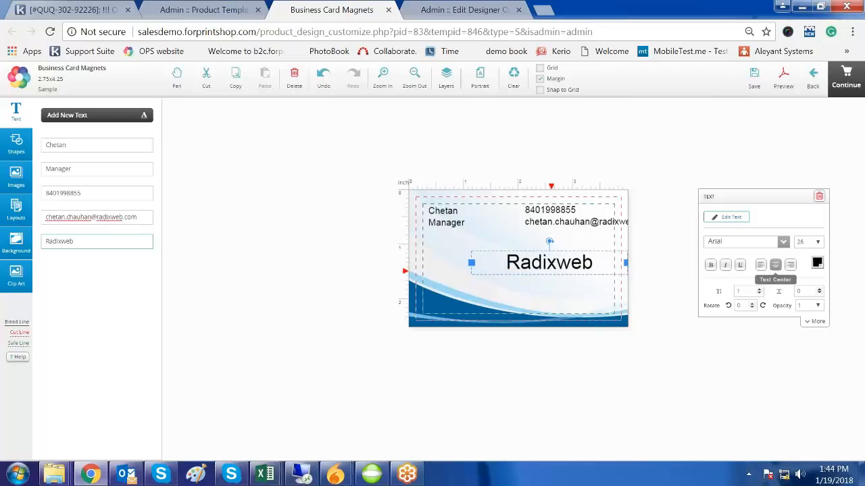
{"action": "left_click_drag", "start_coordinate": [552, 264], "coordinate": [517, 265]}
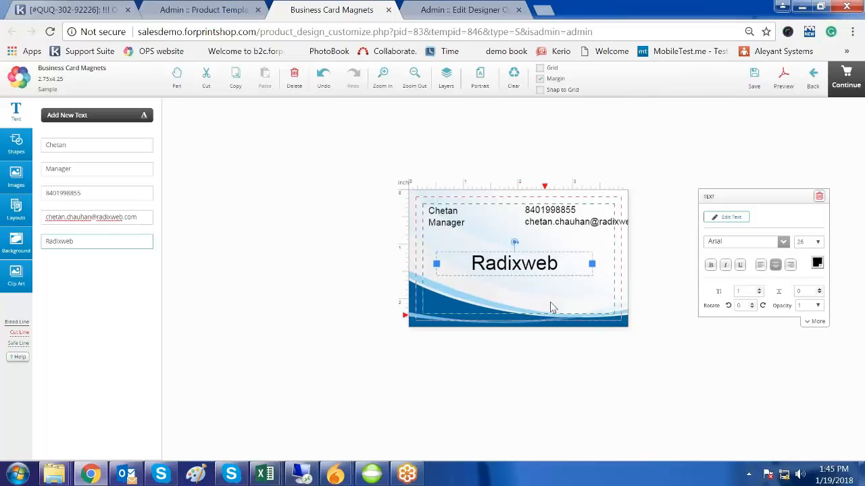
{"action": "left_click", "coordinate": [550, 303]}
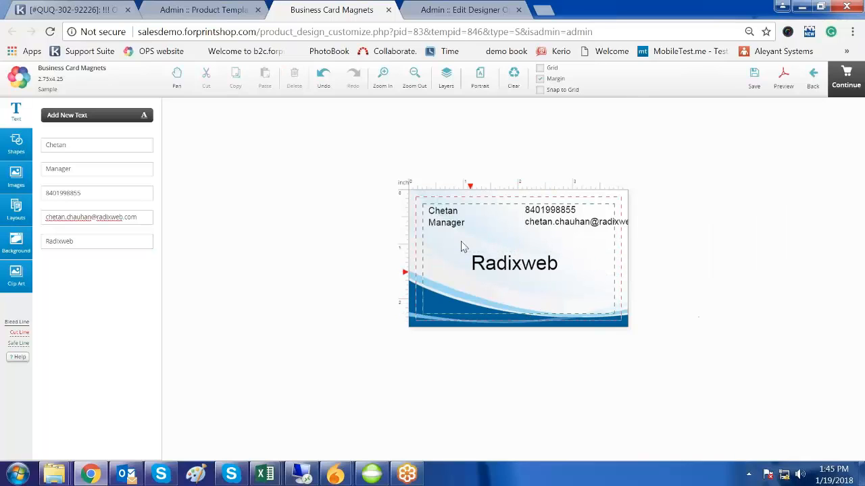
- Continue to Product Options, view the magnet card's enlarged preview, then reopen it with Edit Your Design
{"action": "left_click", "coordinate": [846, 80]}
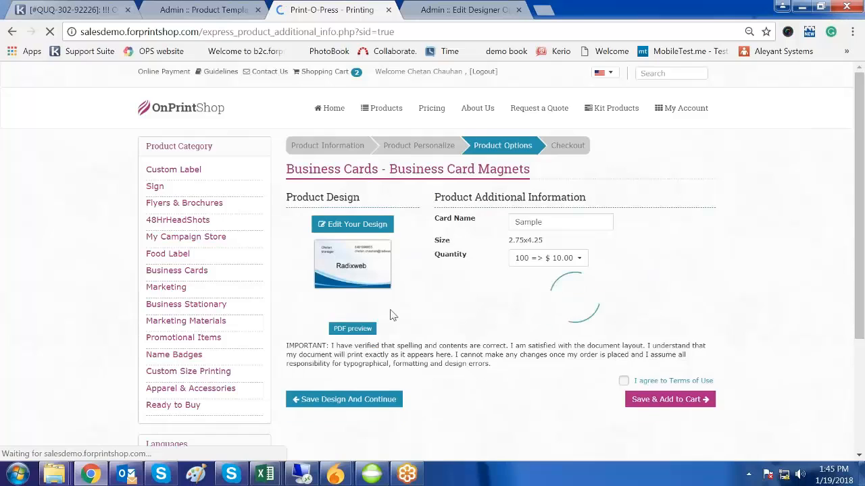
{"action": "left_click", "coordinate": [368, 273]}
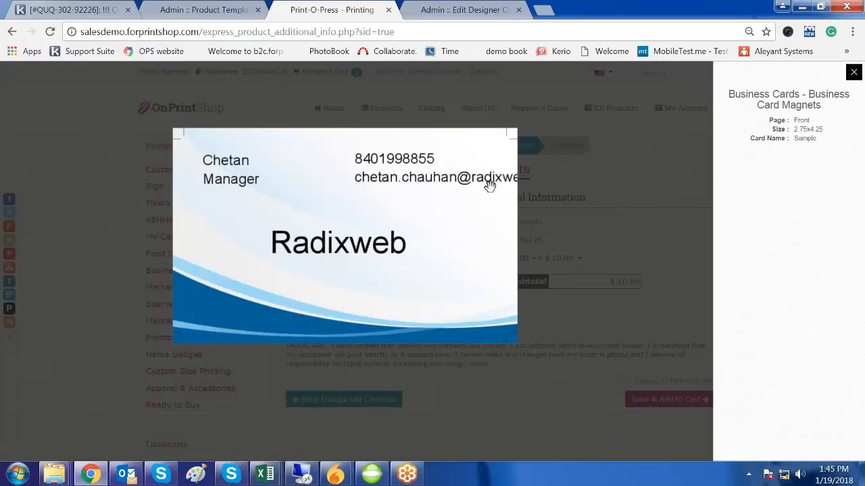
{"action": "key", "text": "Escape"}
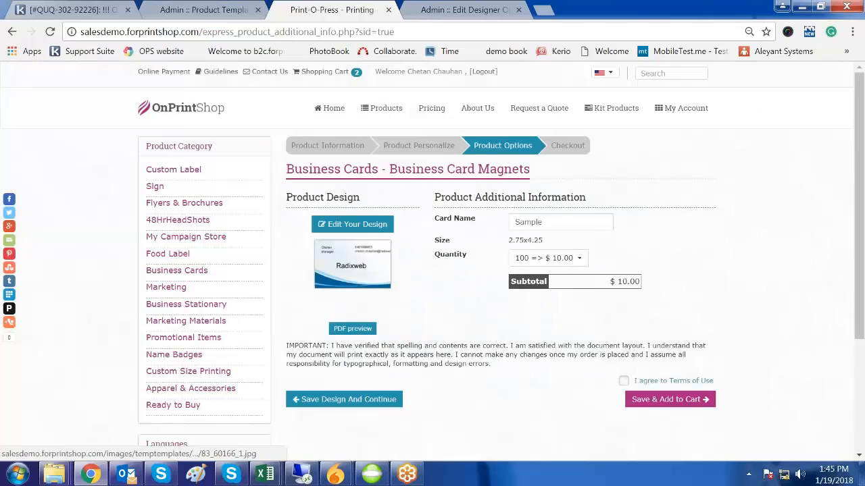
{"action": "left_click", "coordinate": [360, 228]}
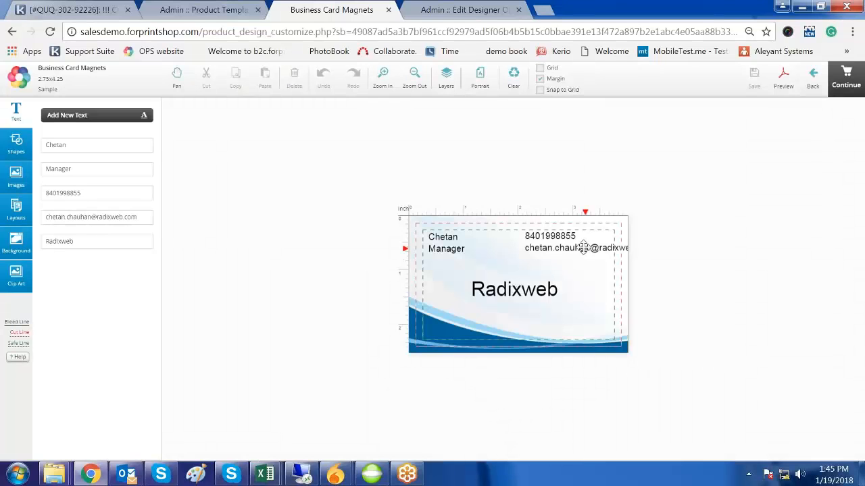
- Pull the e-mail text inside the card and move the phone number to the top-right corner
{"action": "left_click", "coordinate": [581, 248]}
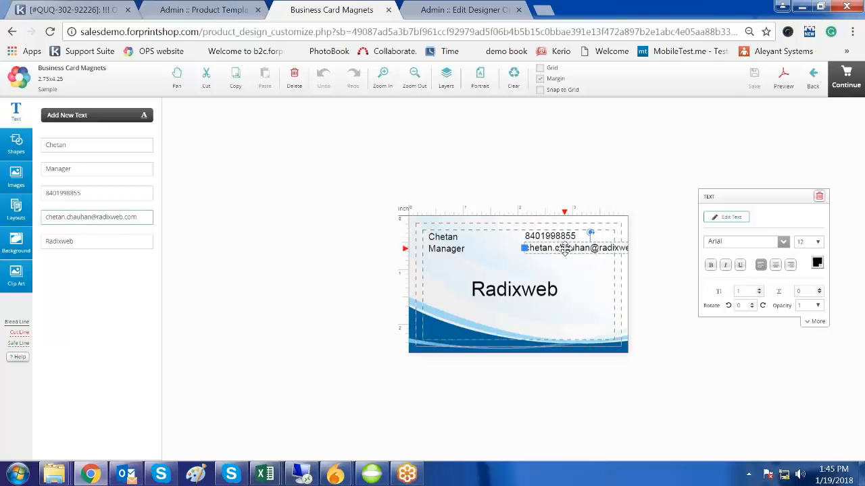
{"action": "left_click_drag", "start_coordinate": [564, 248], "coordinate": [519, 248]}
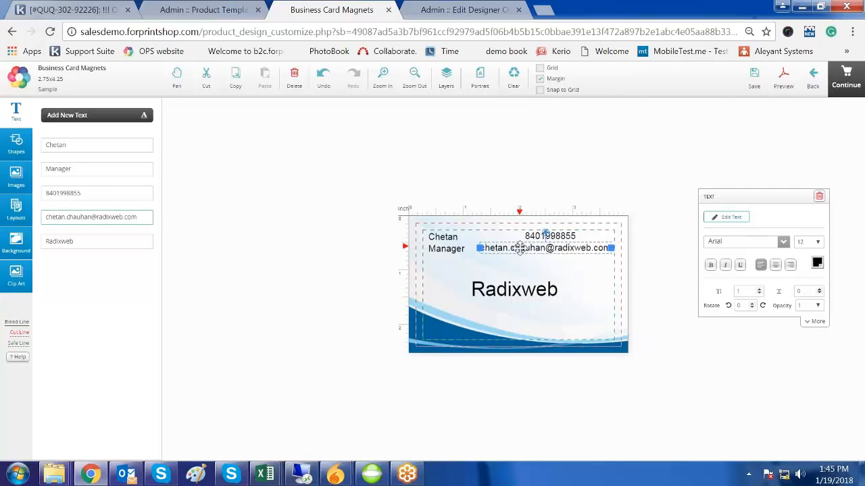
{"action": "left_click_drag", "start_coordinate": [553, 235], "coordinate": [507, 235]}
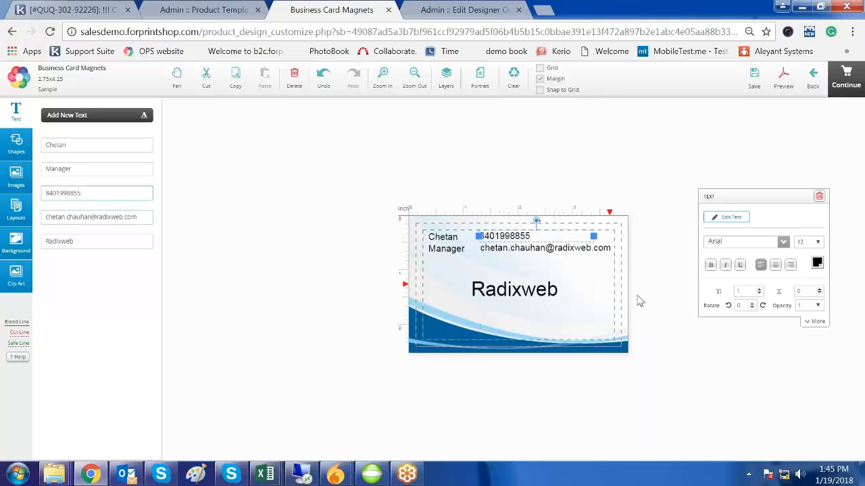
{"action": "left_click", "coordinate": [604, 284]}
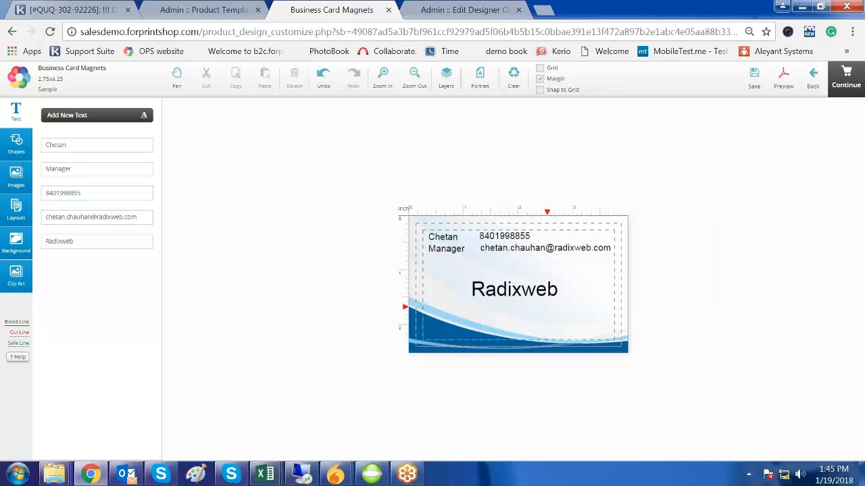
{"action": "left_click_drag", "start_coordinate": [503, 236], "coordinate": [579, 236]}
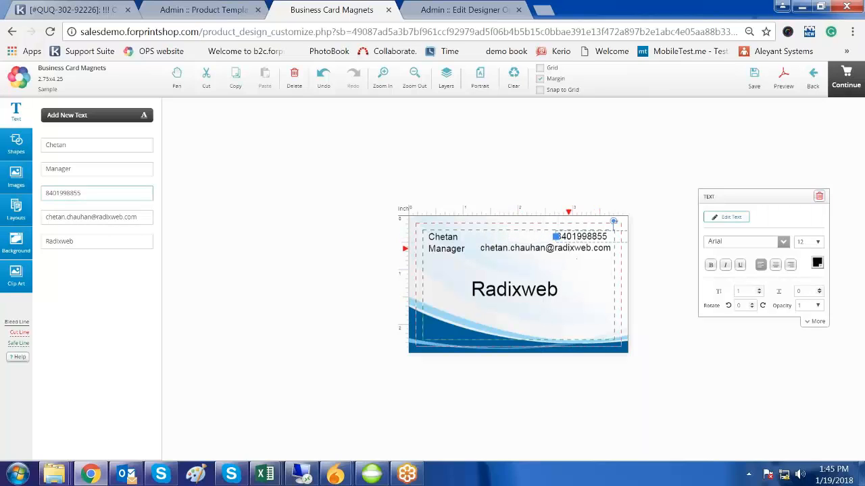
- Move the e-mail line to the card's bottom, shift it left, and set its font size to 10
{"action": "left_click", "coordinate": [568, 249]}
{"action": "left_click_drag", "start_coordinate": [570, 249], "coordinate": [566, 331]}
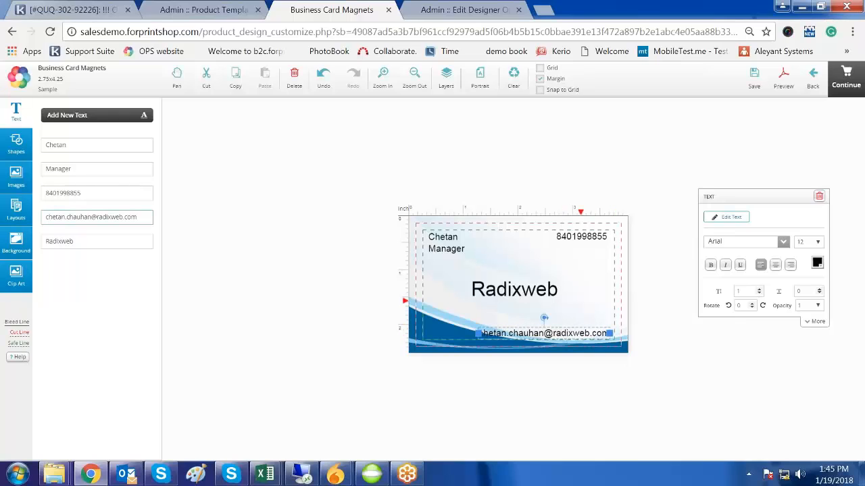
{"action": "left_click", "coordinate": [540, 292]}
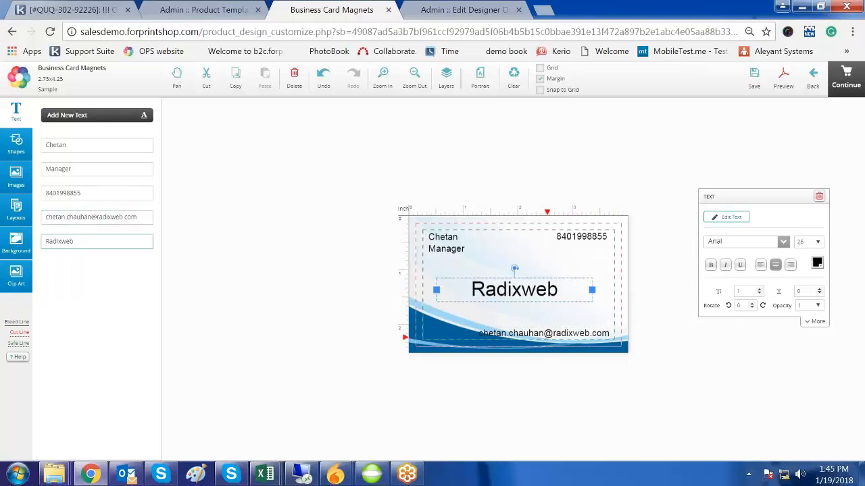
{"action": "left_click_drag", "start_coordinate": [541, 332], "coordinate": [494, 331]}
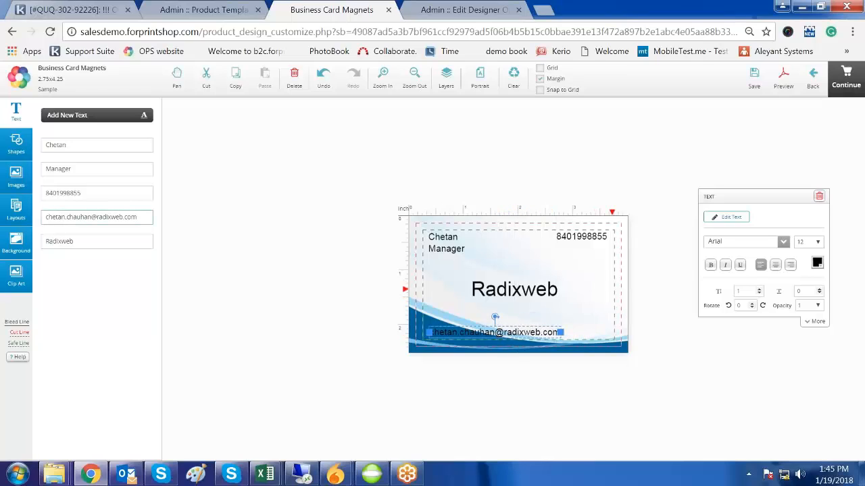
{"action": "left_click", "coordinate": [814, 242]}
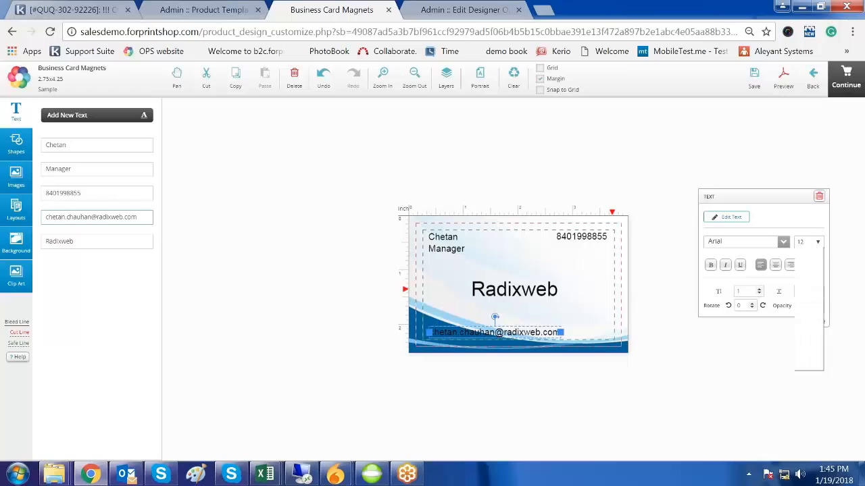
{"action": "left_click", "coordinate": [806, 271]}
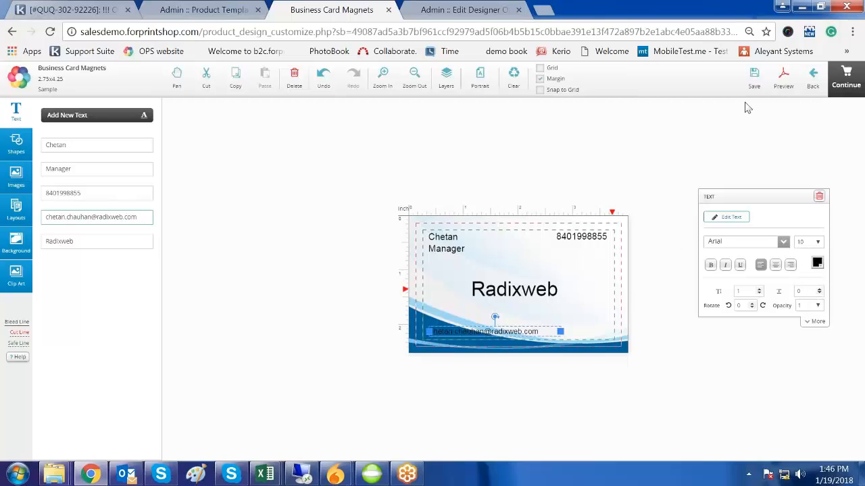
- Save the design, review its PDF preview, accept the Terms of Use, and return to Product Templates
{"action": "left_click", "coordinate": [850, 77]}
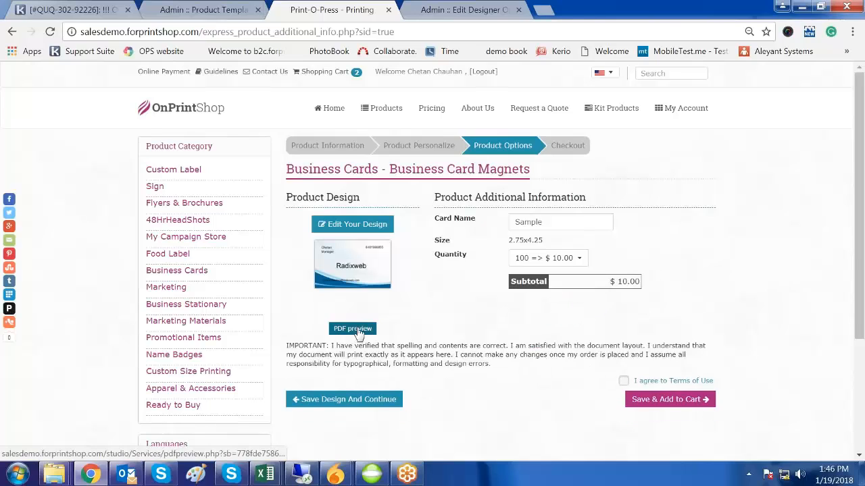
{"action": "left_click", "coordinate": [358, 331]}
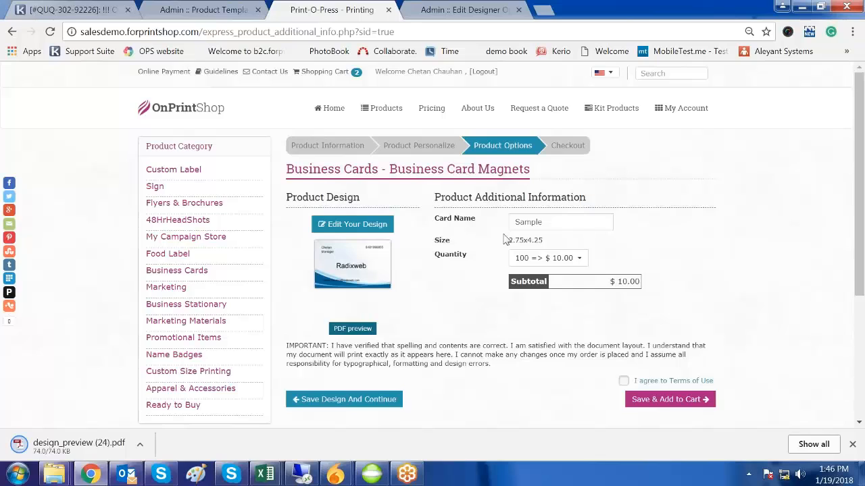
{"action": "left_click", "coordinate": [51, 442]}
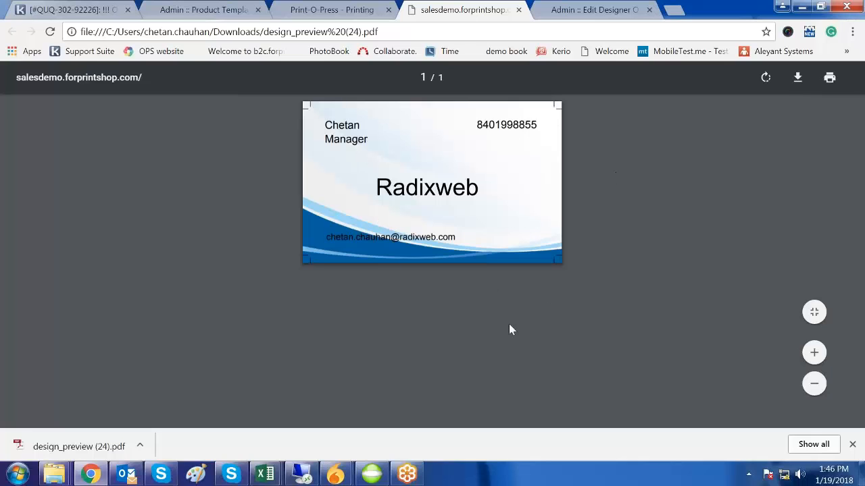
{"action": "left_click", "coordinate": [519, 11]}
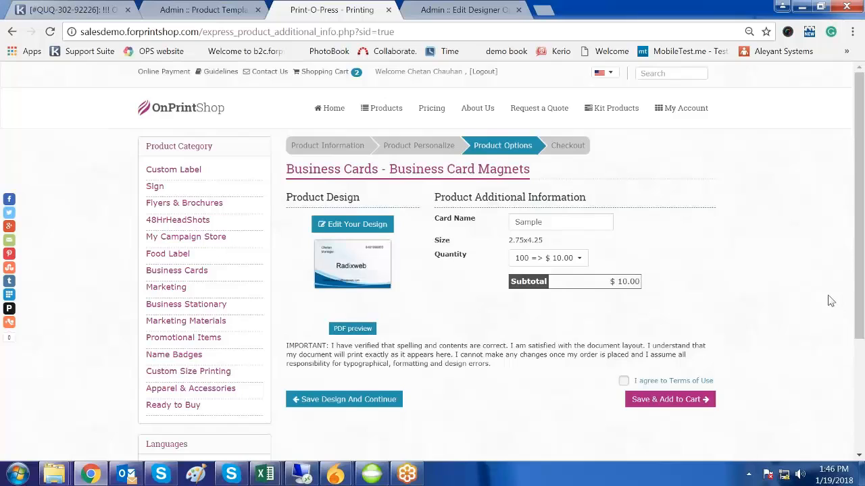
{"action": "left_click", "coordinate": [622, 380]}
{"action": "left_click", "coordinate": [223, 14]}
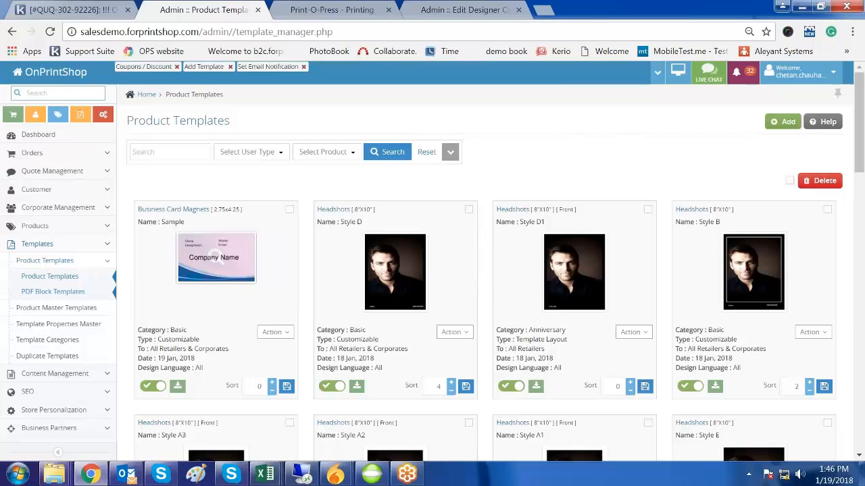
- Open the Action menu under the Business Card Magnets template and scroll through its options
{"action": "left_click", "coordinate": [349, 12]}
{"action": "left_click", "coordinate": [250, 12]}
{"action": "left_click", "coordinate": [274, 331]}
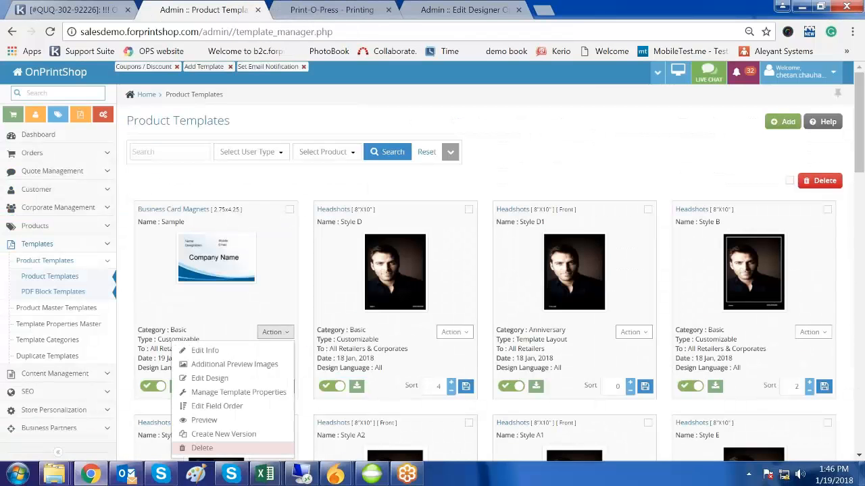
{"action": "scroll", "coordinate": [276, 326], "scroll_direction": "down", "scroll_amount": 2}
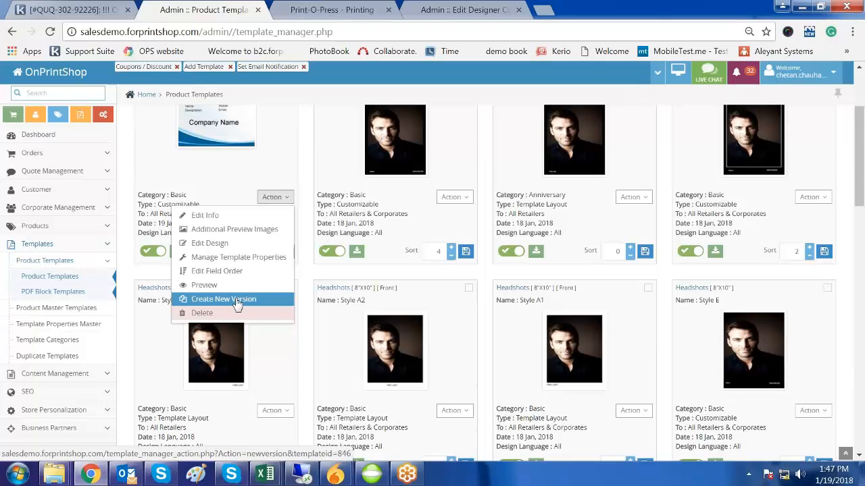
{"action": "left_click", "coordinate": [340, 10]}
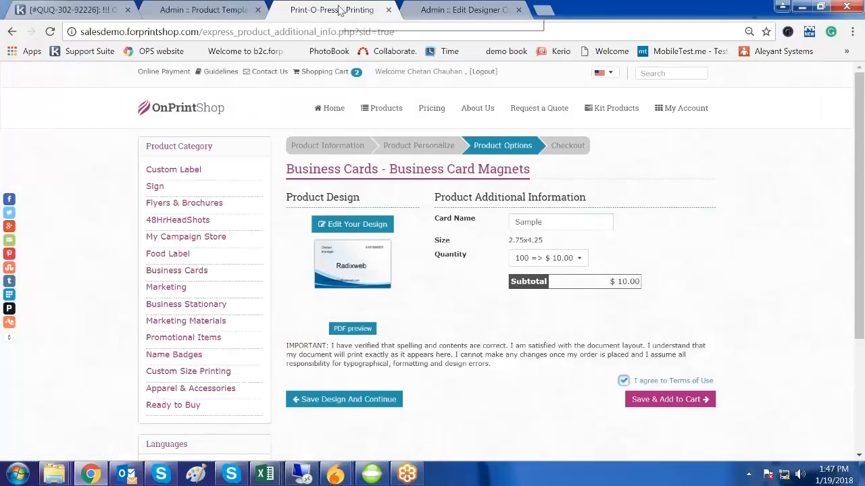
- Reopen the saved magnet in the designer, check its phone number field, then return to Product Templates
{"action": "left_click", "coordinate": [377, 227]}
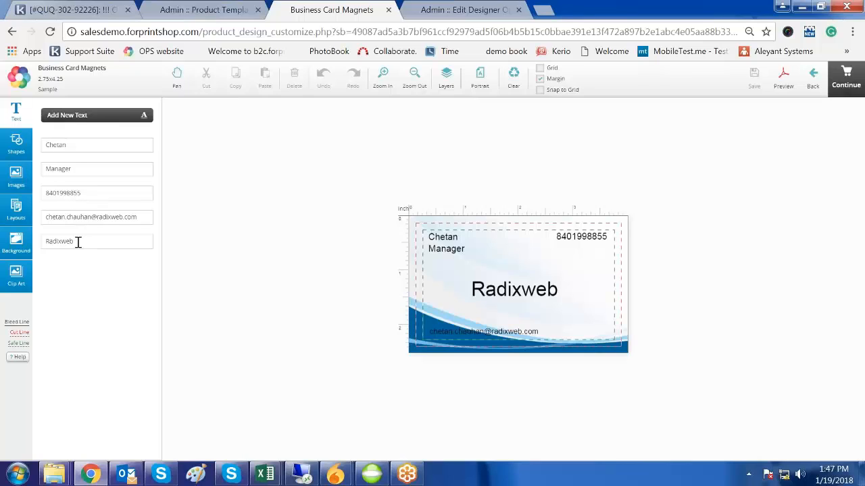
{"action": "left_click", "coordinate": [85, 193]}
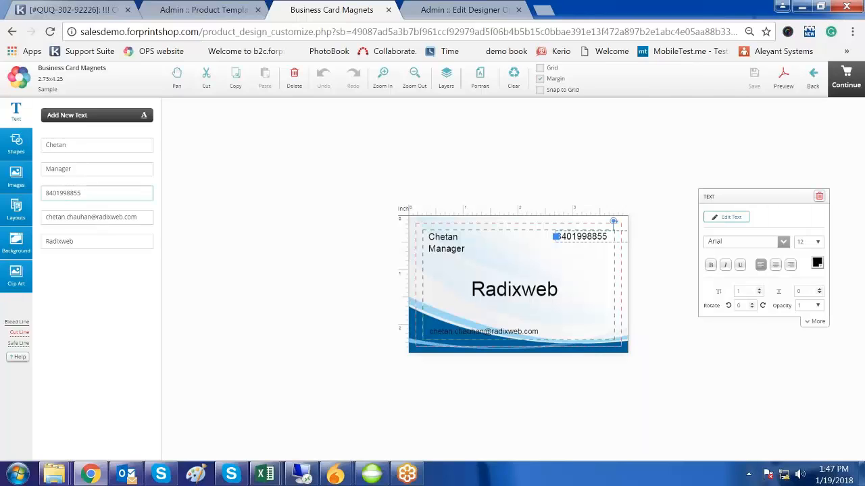
{"action": "left_click", "coordinate": [229, 11]}
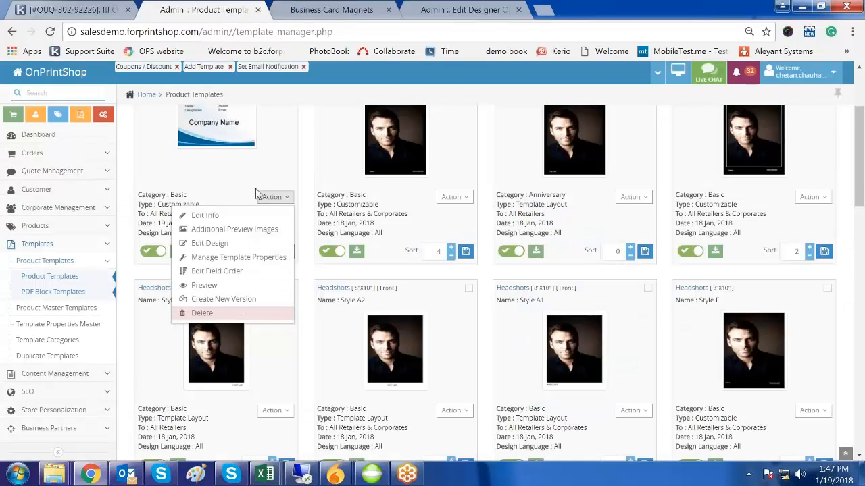
- Reorder the front text fields to Name, Mobile, Designation, Company Name, Email and save
{"action": "left_click", "coordinate": [199, 276]}
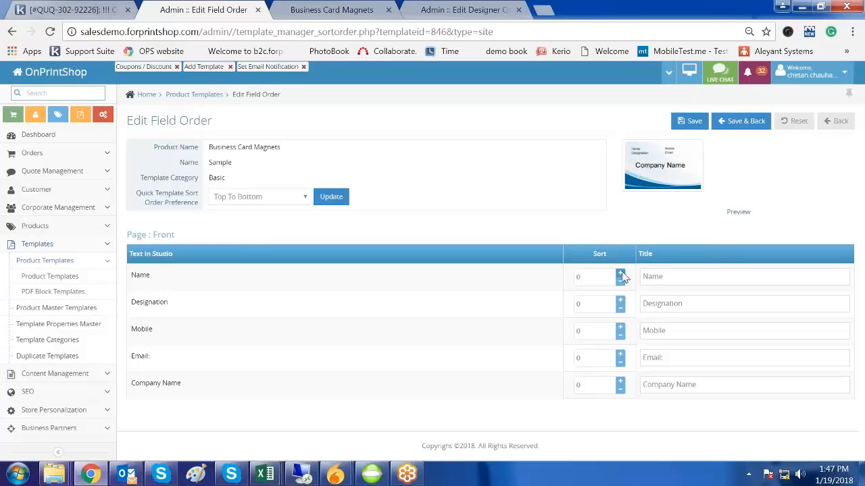
{"action": "left_click", "coordinate": [620, 327]}
{"action": "left_click", "coordinate": [620, 301]}
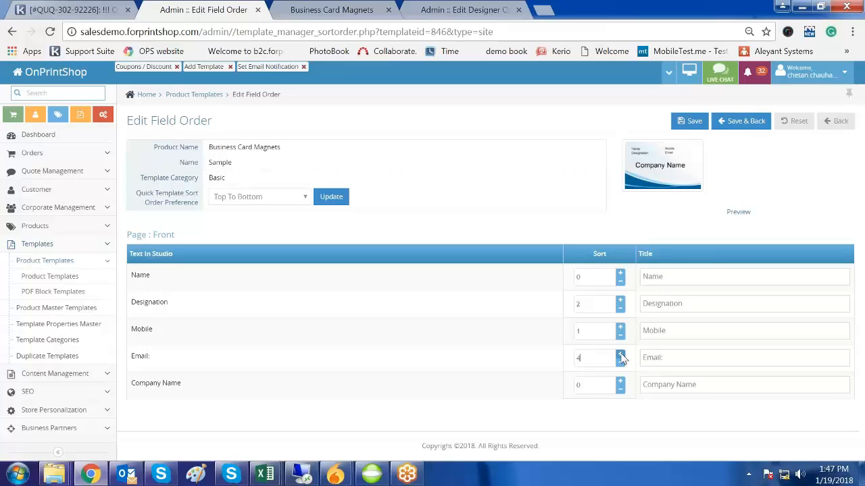
{"action": "left_click", "coordinate": [620, 356]}
{"action": "left_click", "coordinate": [689, 120]}
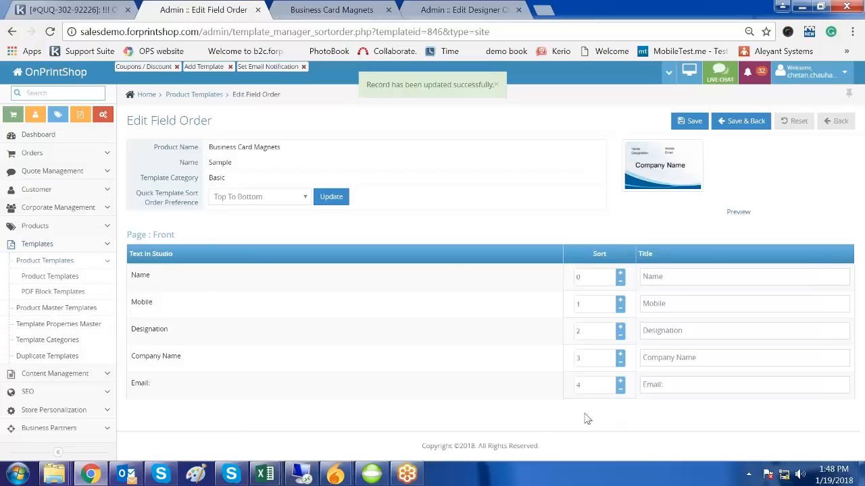
{"action": "left_click", "coordinate": [311, 9]}
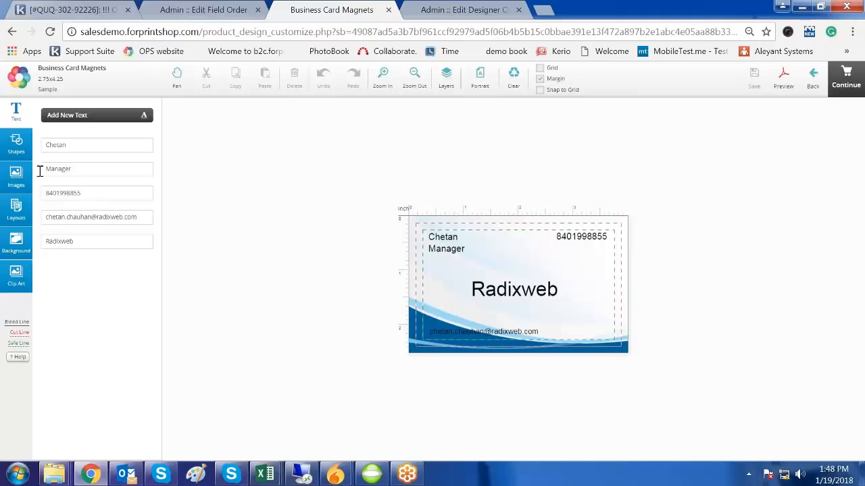
- Check the Manager and Radixweb fields in the designer, then save the field order with Save & Back
{"action": "left_click", "coordinate": [54, 169]}
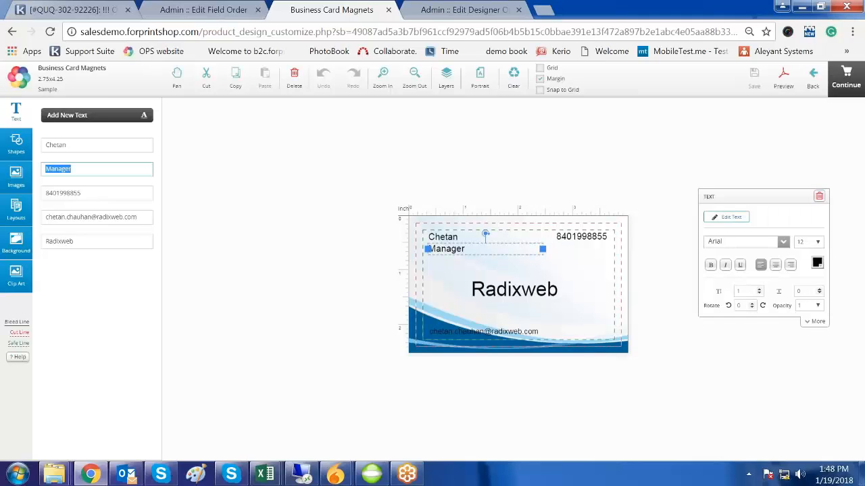
{"action": "left_click", "coordinate": [52, 240]}
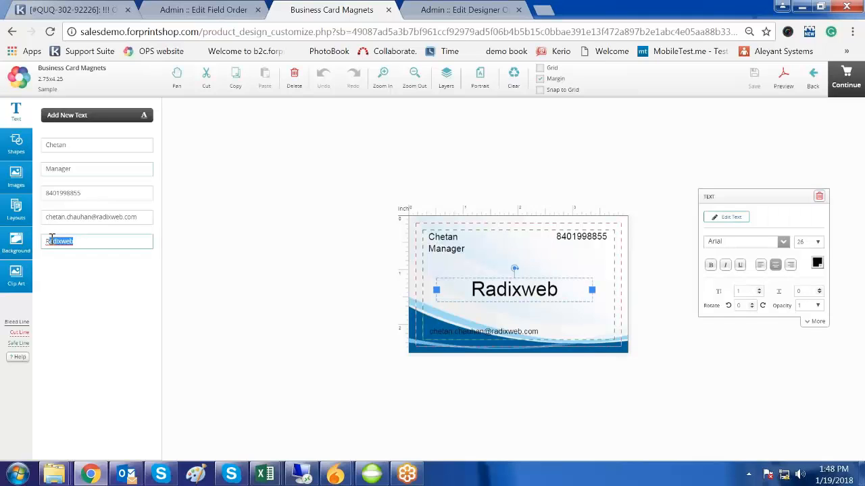
{"action": "left_click", "coordinate": [230, 12]}
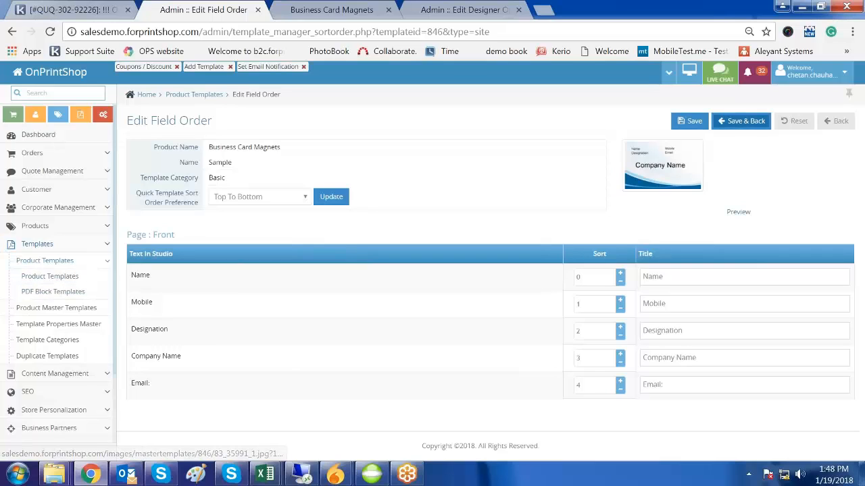
{"action": "left_click", "coordinate": [750, 121]}
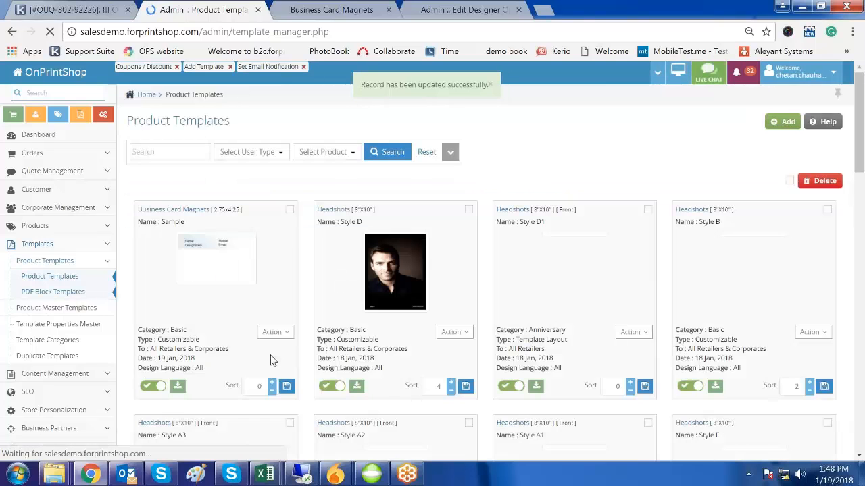
- Scroll back to the top of Product Templates and open the Sample Business Card Magnets Action dropdown
{"action": "left_click", "coordinate": [272, 332]}
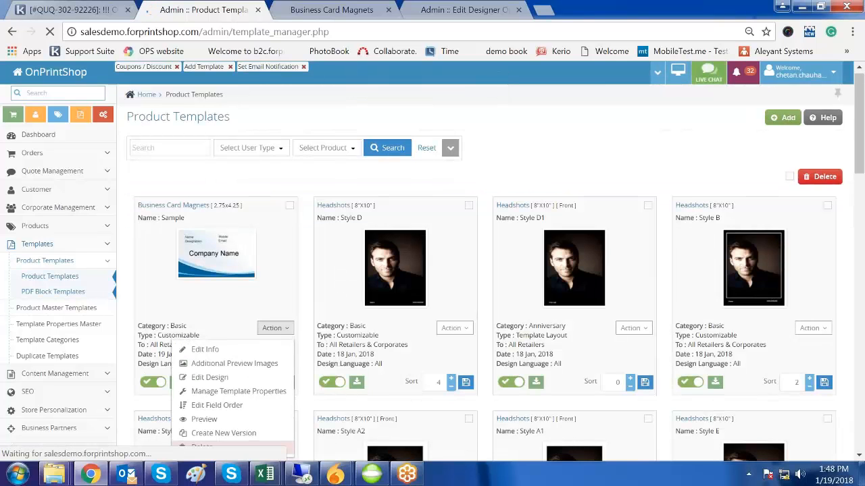
{"action": "scroll", "coordinate": [304, 362], "scroll_direction": "down", "scroll_amount": 2}
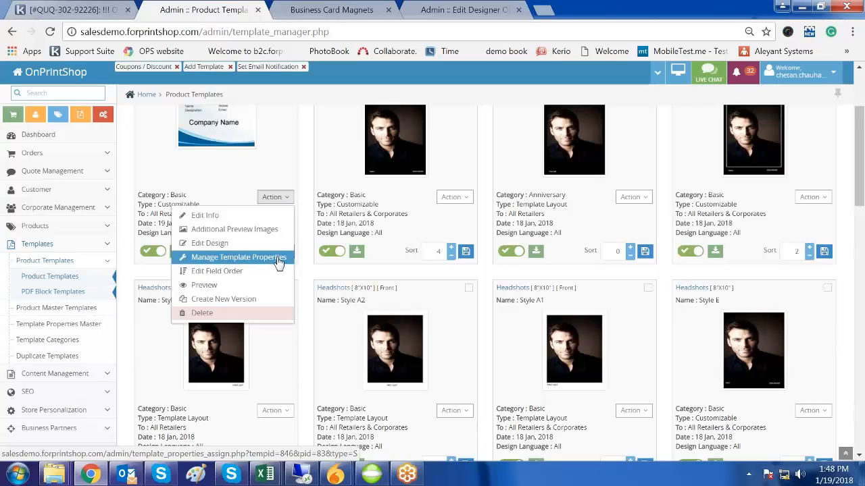
{"action": "left_click", "coordinate": [308, 310]}
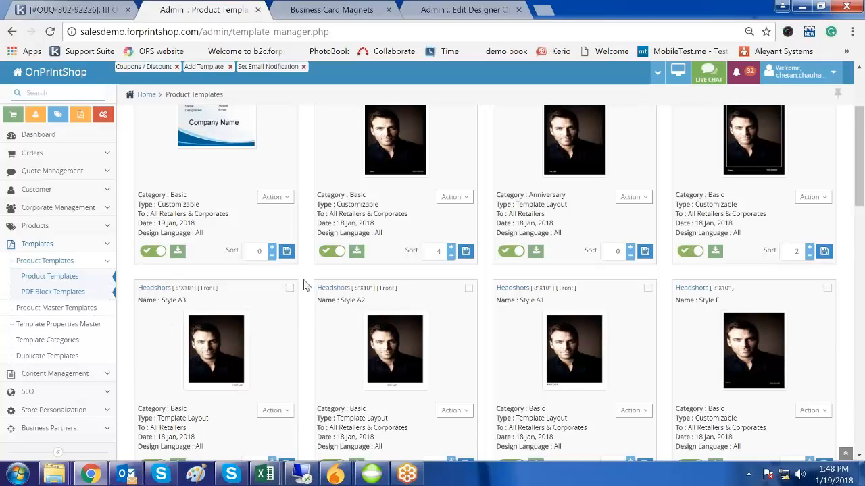
{"action": "scroll", "coordinate": [303, 279], "scroll_direction": "up", "scroll_amount": 1}
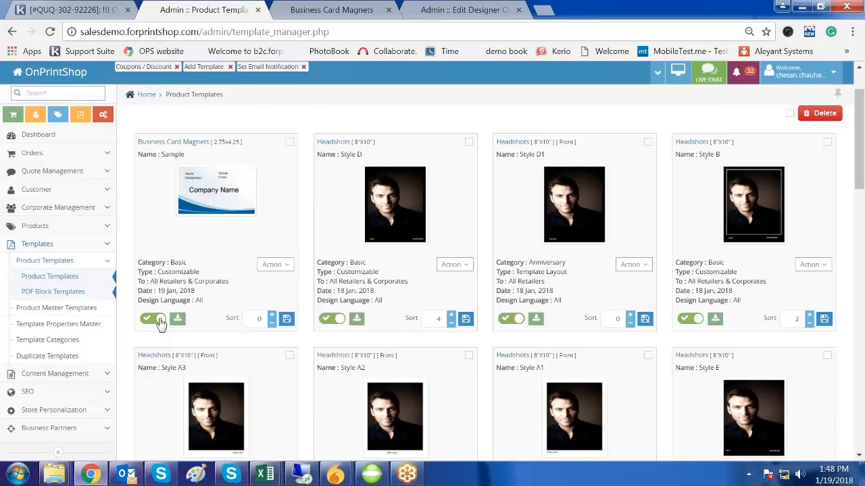
{"action": "left_click_drag", "start_coordinate": [196, 142], "coordinate": [166, 142]}
{"action": "left_click", "coordinate": [169, 142]}
{"action": "left_click_drag", "start_coordinate": [160, 141], "coordinate": [196, 142]}
{"action": "left_click", "coordinate": [286, 267]}
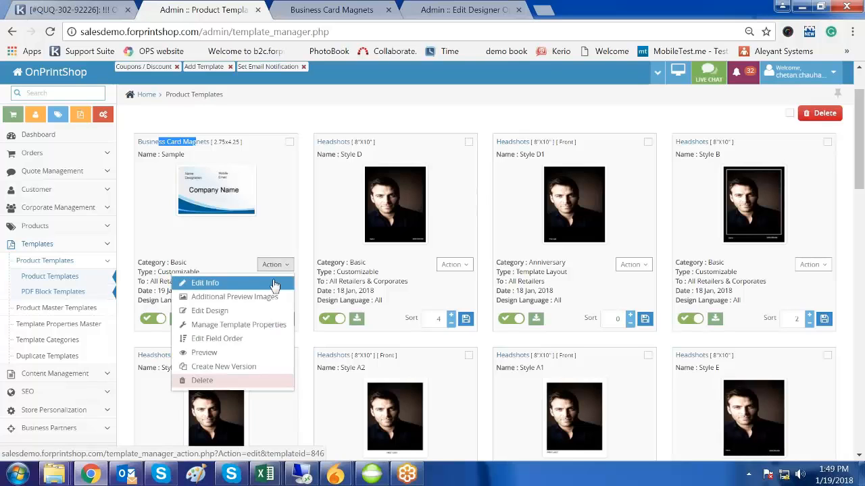
- In Edit Info, keep user type All Retailers & Corporates with product and title unchanged, then Save & Back
{"action": "left_click", "coordinate": [274, 283]}
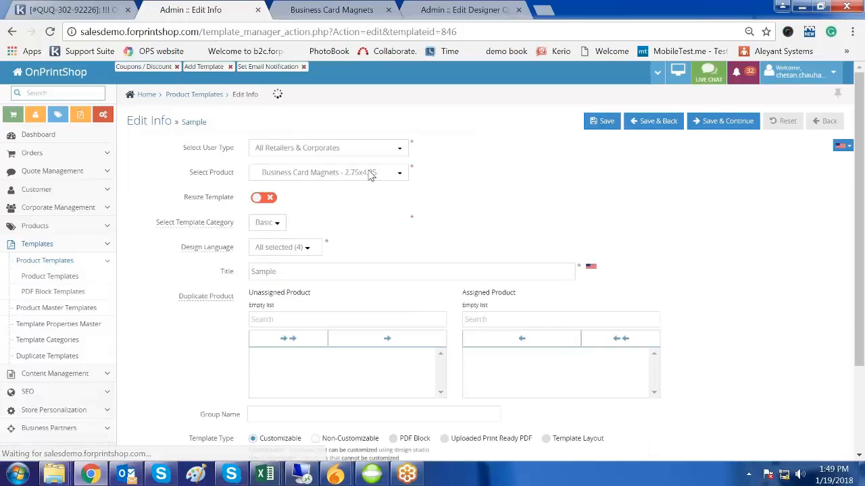
{"action": "left_click", "coordinate": [372, 151]}
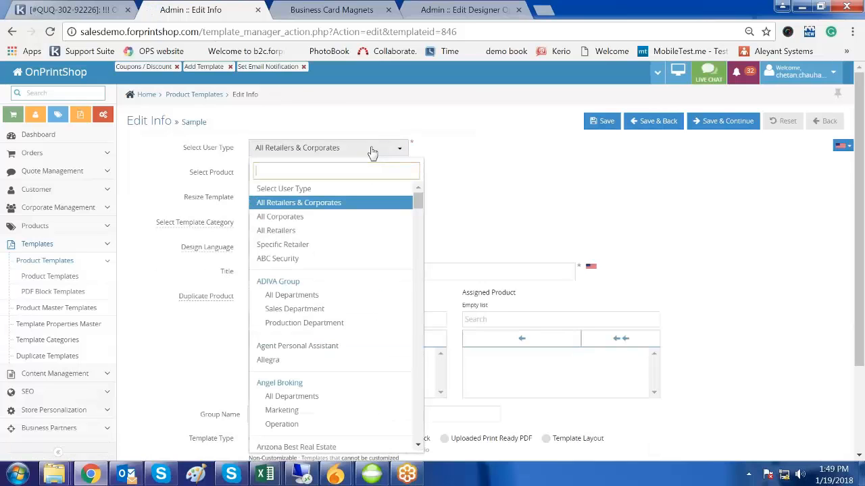
{"action": "left_click", "coordinate": [372, 150]}
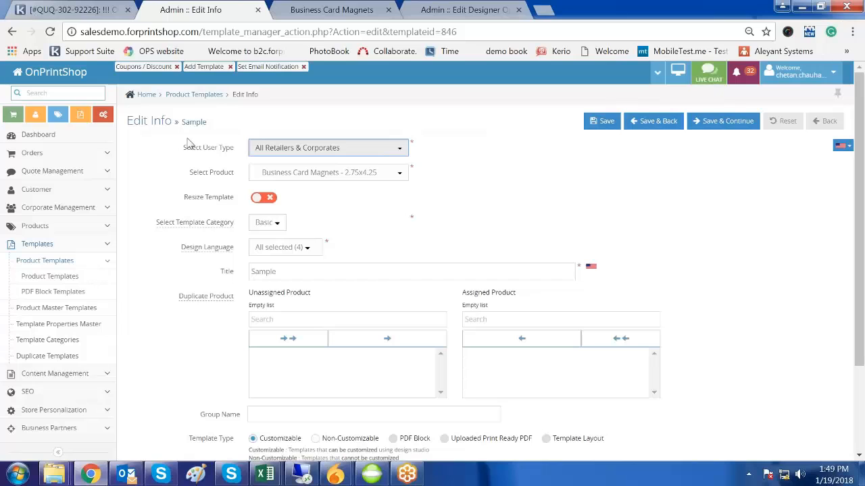
{"action": "left_click", "coordinate": [383, 177]}
{"action": "left_click", "coordinate": [546, 186]}
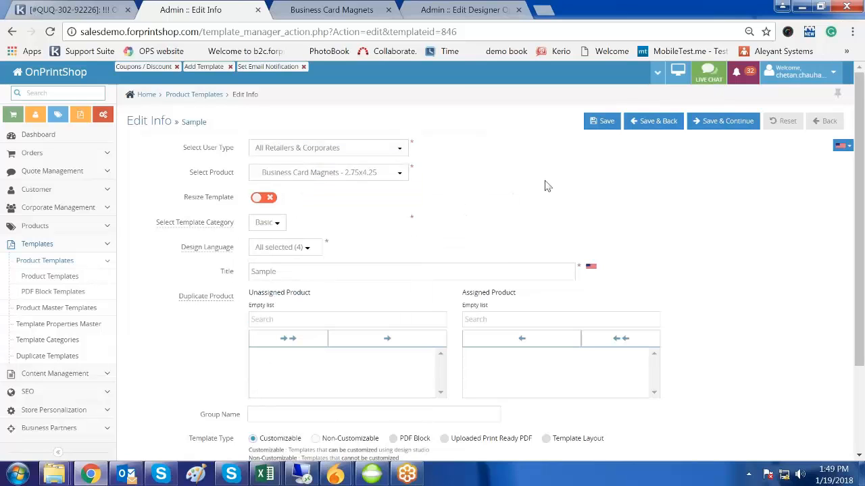
{"action": "scroll", "coordinate": [388, 320], "scroll_direction": "down", "scroll_amount": 3}
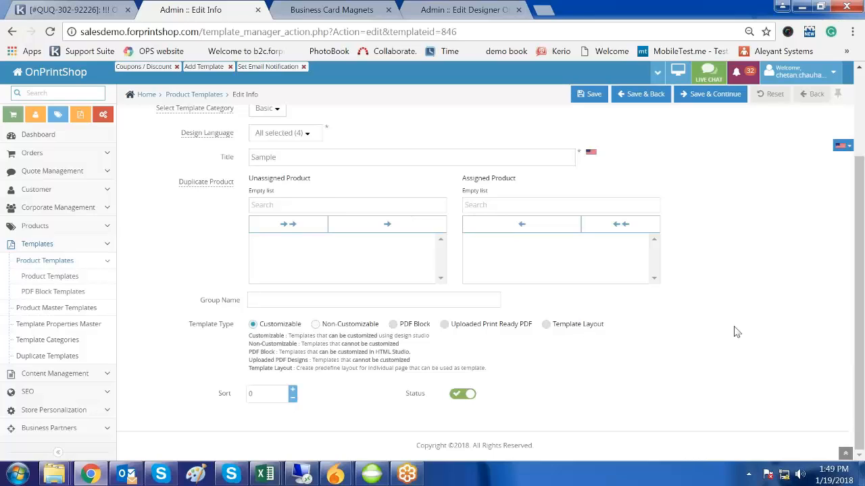
{"action": "scroll", "coordinate": [736, 331], "scroll_direction": "up", "scroll_amount": 3}
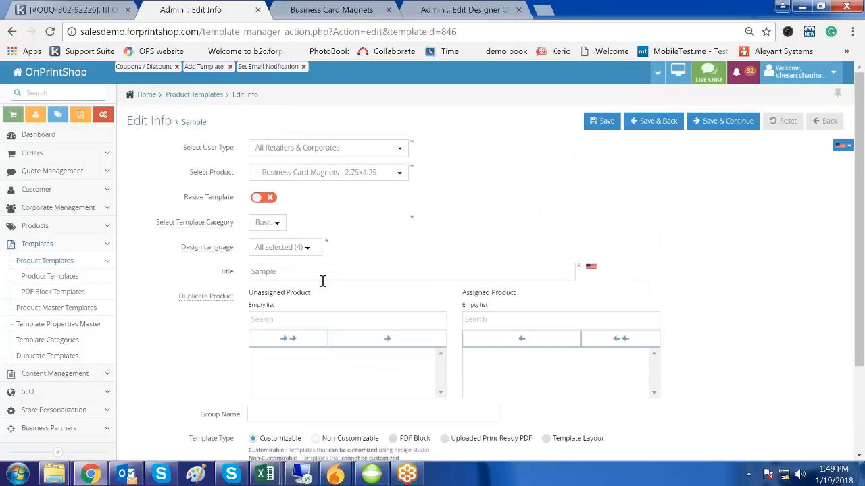
{"action": "left_click", "coordinate": [323, 279]}
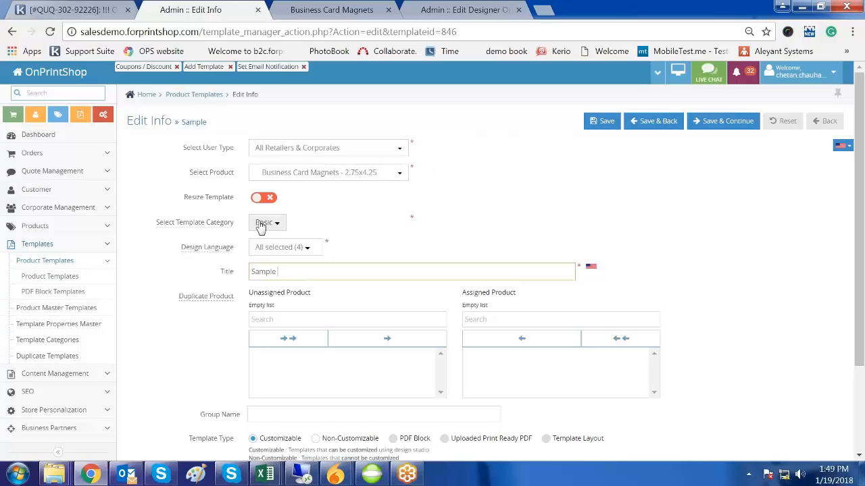
{"action": "left_click", "coordinate": [647, 231]}
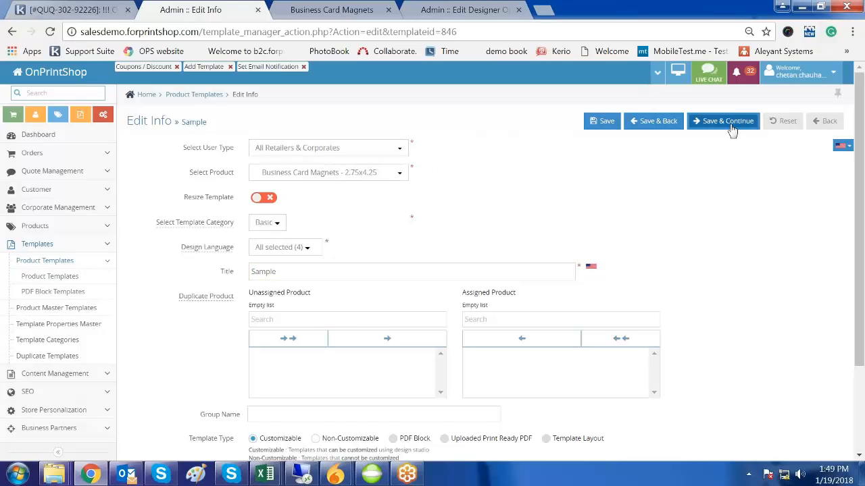
{"action": "left_click", "coordinate": [661, 123]}
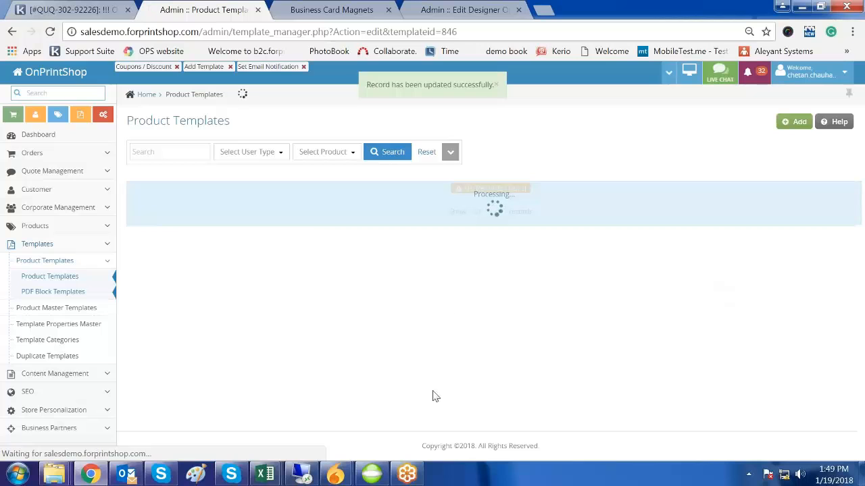
- Choose Preview from the Sample Business Card Magnets Action dropdown to load it in the design studio
{"action": "left_click", "coordinate": [286, 331]}
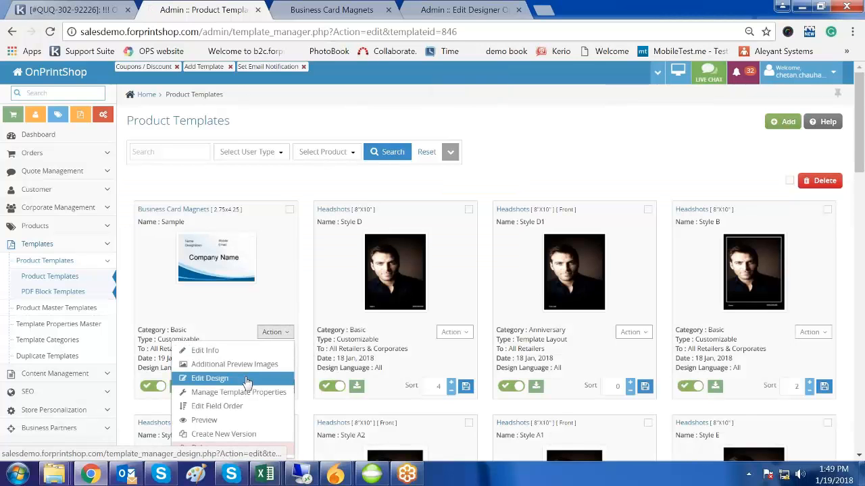
{"action": "scroll", "coordinate": [246, 383], "scroll_direction": "down", "scroll_amount": 1}
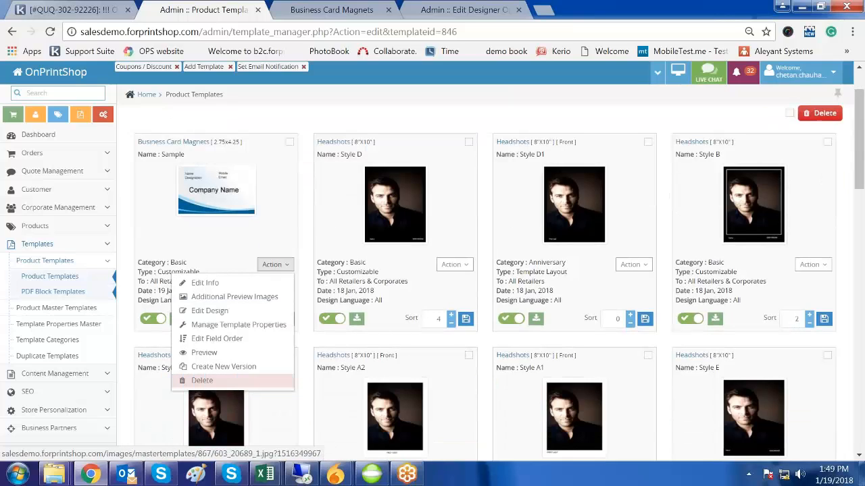
{"action": "left_click", "coordinate": [212, 354]}
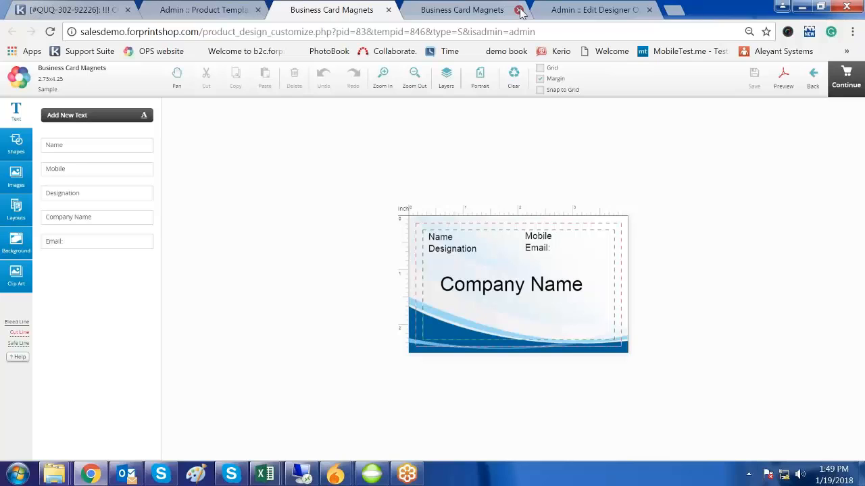
- Close the Business Card Magnets and Admin :: Edit Designer tabs, returning to Admin :: Product Templates
{"action": "left_click", "coordinate": [518, 10]}
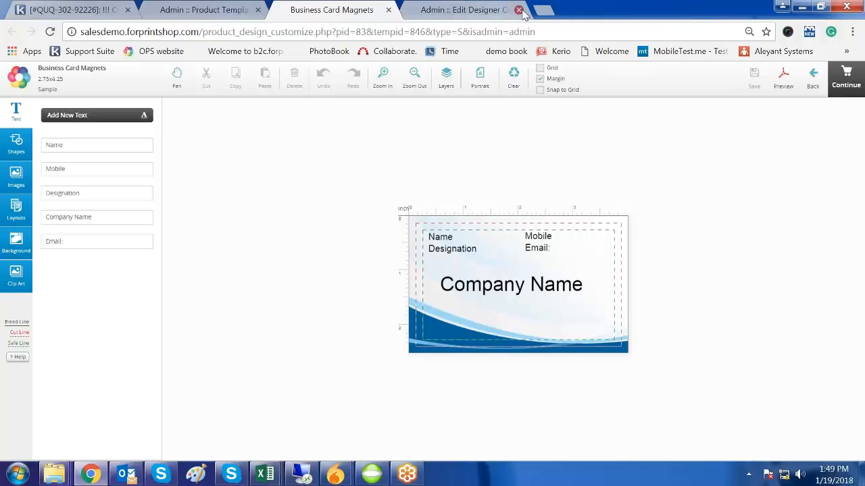
{"action": "left_click", "coordinate": [518, 10]}
{"action": "left_click", "coordinate": [202, 10]}
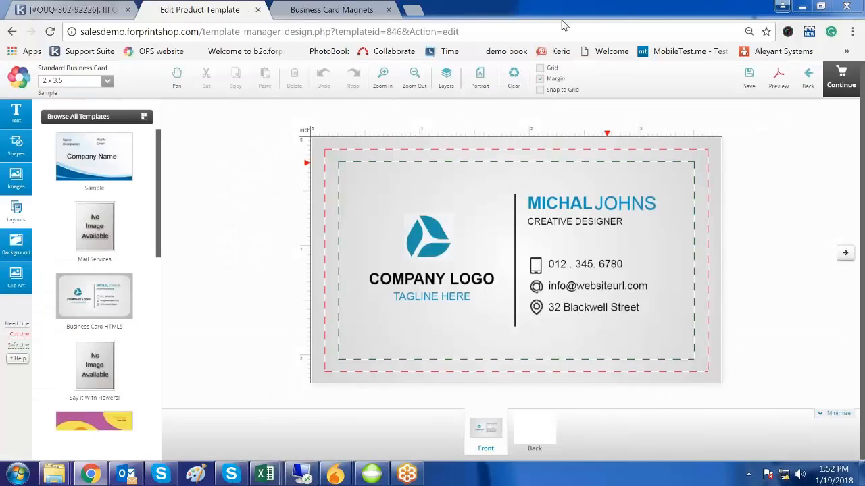
- Replace the card front design with Business Card HTML5, after briefly trying the Sample design
{"action": "left_click", "coordinate": [94, 156]}
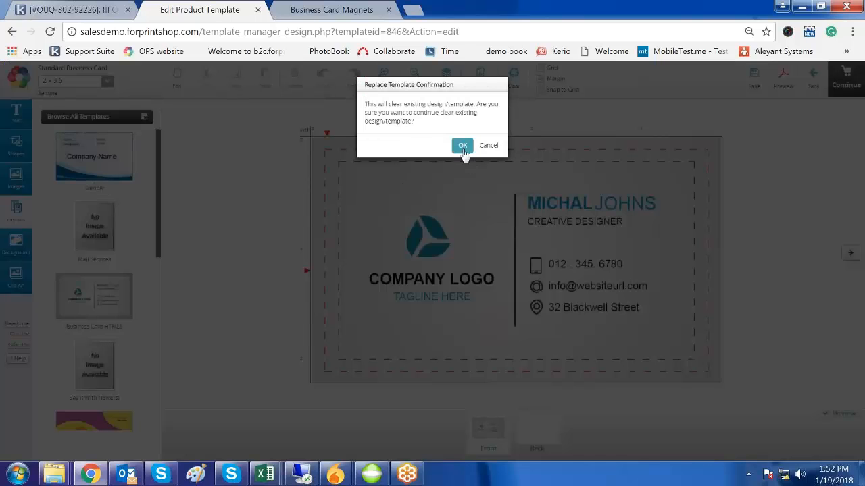
{"action": "left_click", "coordinate": [463, 146]}
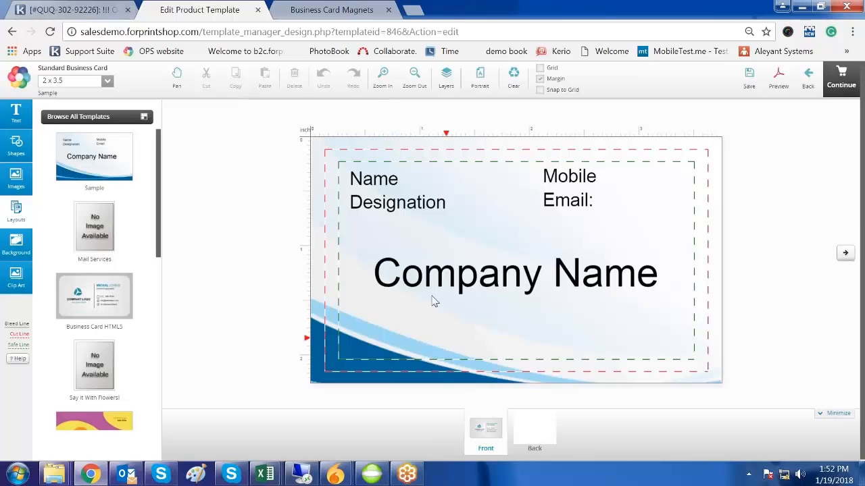
{"action": "left_click", "coordinate": [95, 295]}
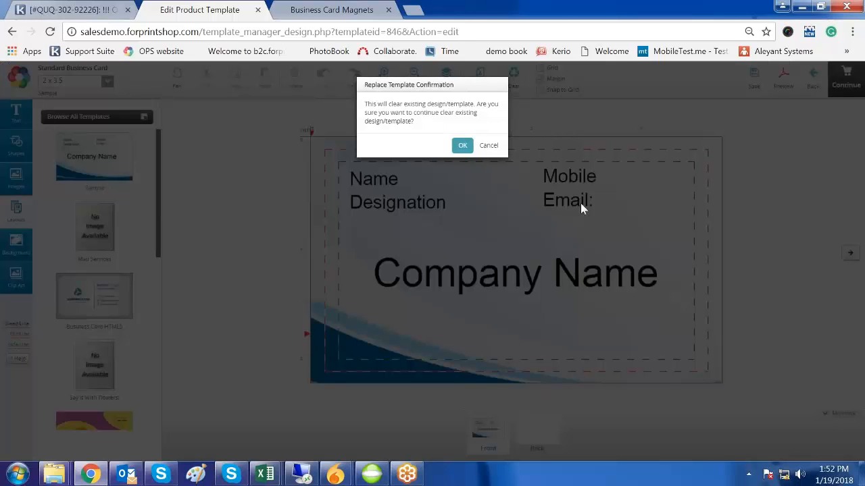
{"action": "left_click", "coordinate": [461, 147]}
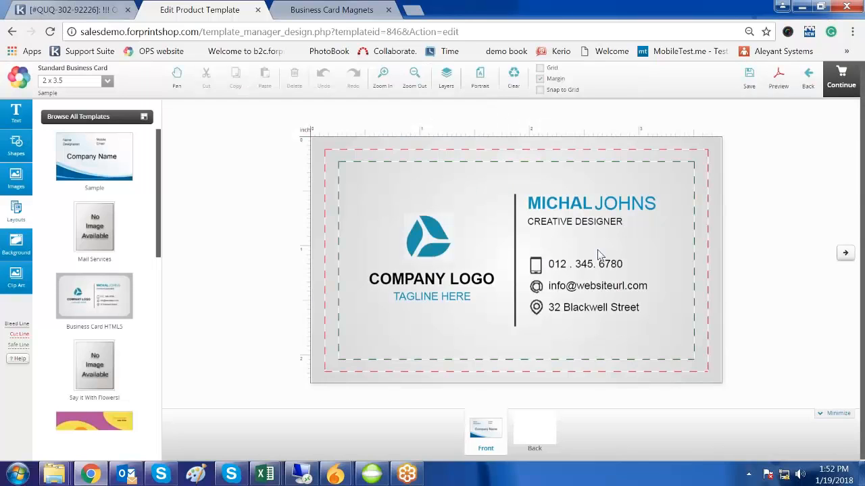
- Apply Template10 to the card back, then compare it against the front side
{"action": "left_click", "coordinate": [545, 437]}
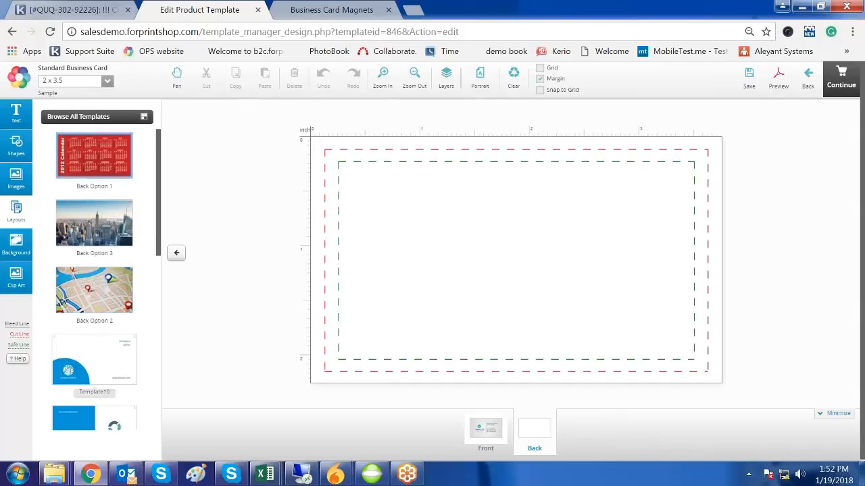
{"action": "left_click", "coordinate": [111, 385]}
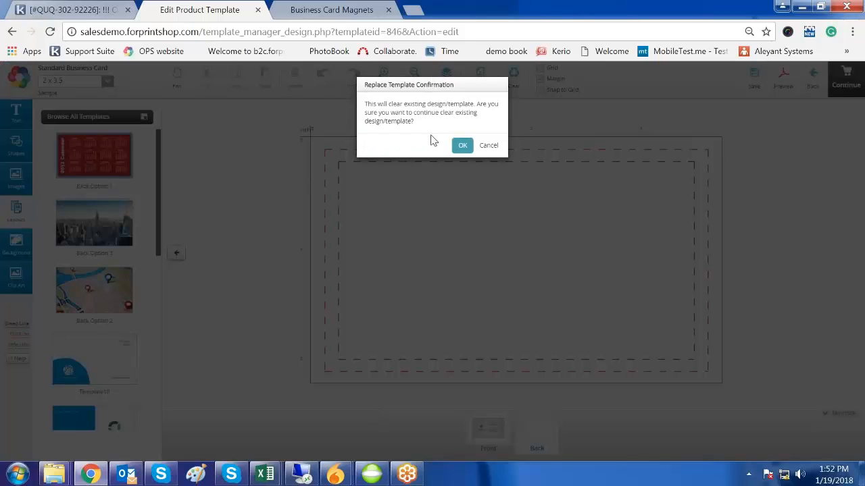
{"action": "left_click", "coordinate": [462, 145]}
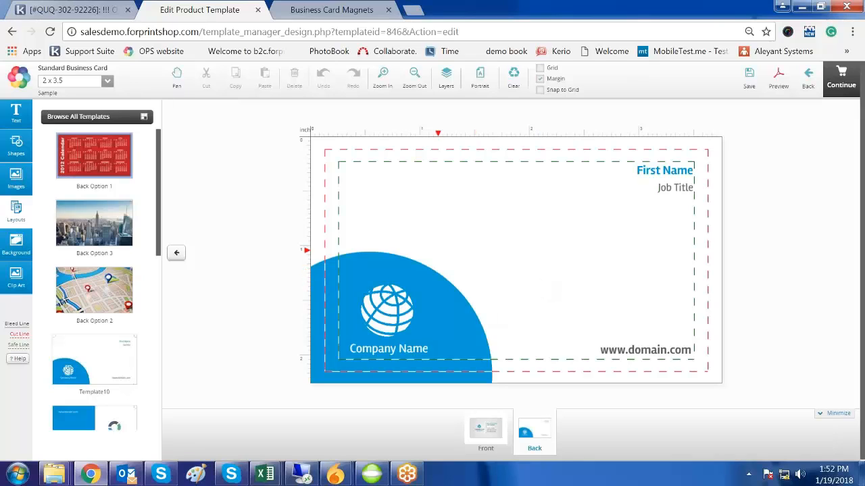
{"action": "left_click", "coordinate": [495, 438]}
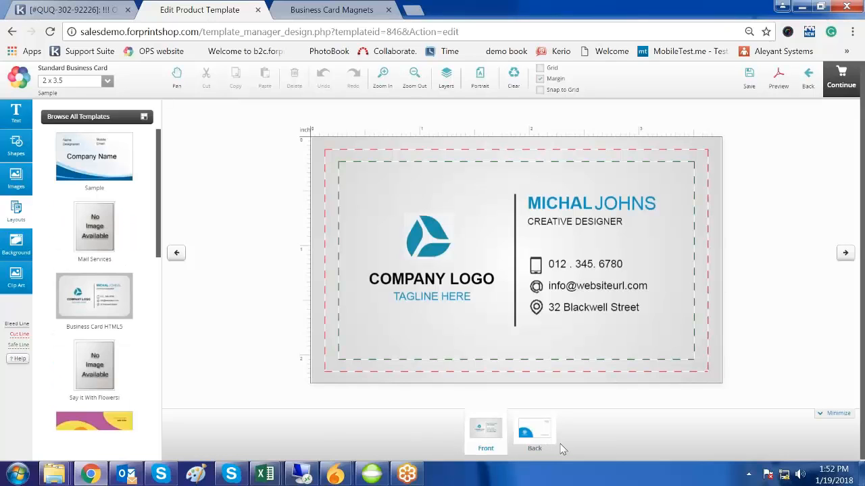
{"action": "left_click", "coordinate": [531, 437]}
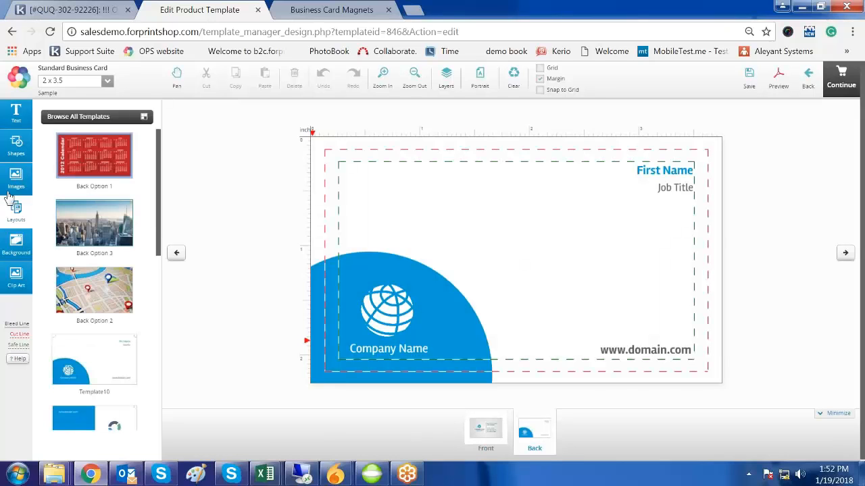